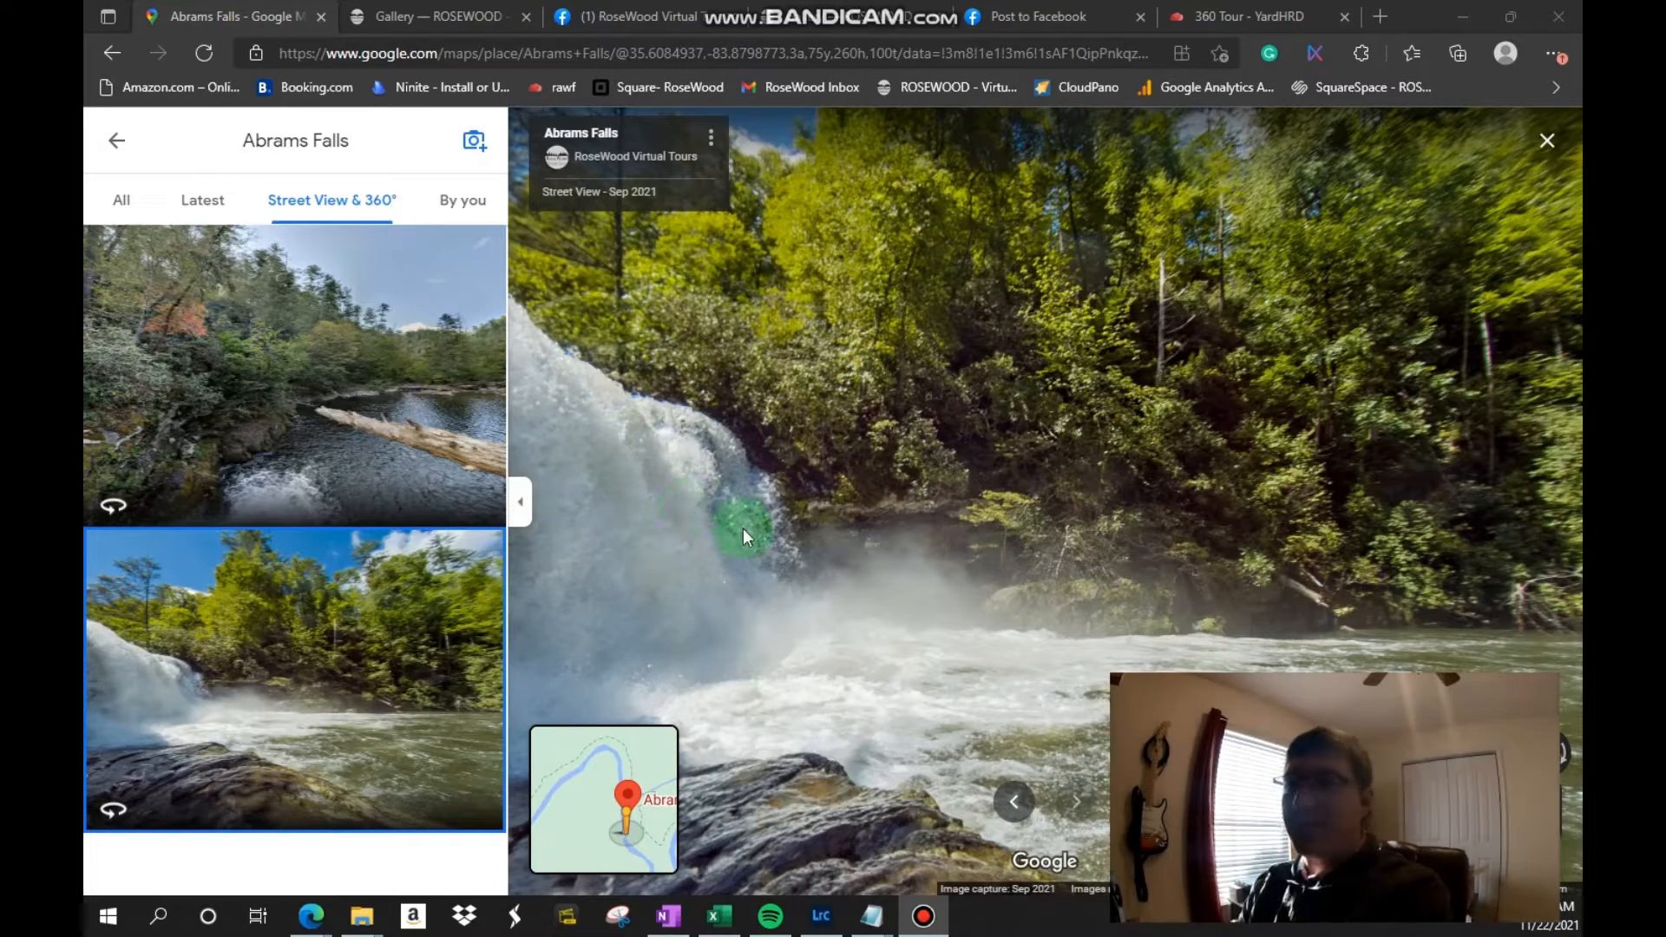
Step: Look around the Abrams Falls 360° photo and turn the view to face the waterfall beside the rock wall
left_click_drag(795, 644, 1068, 505)
left_click(1109, 402)
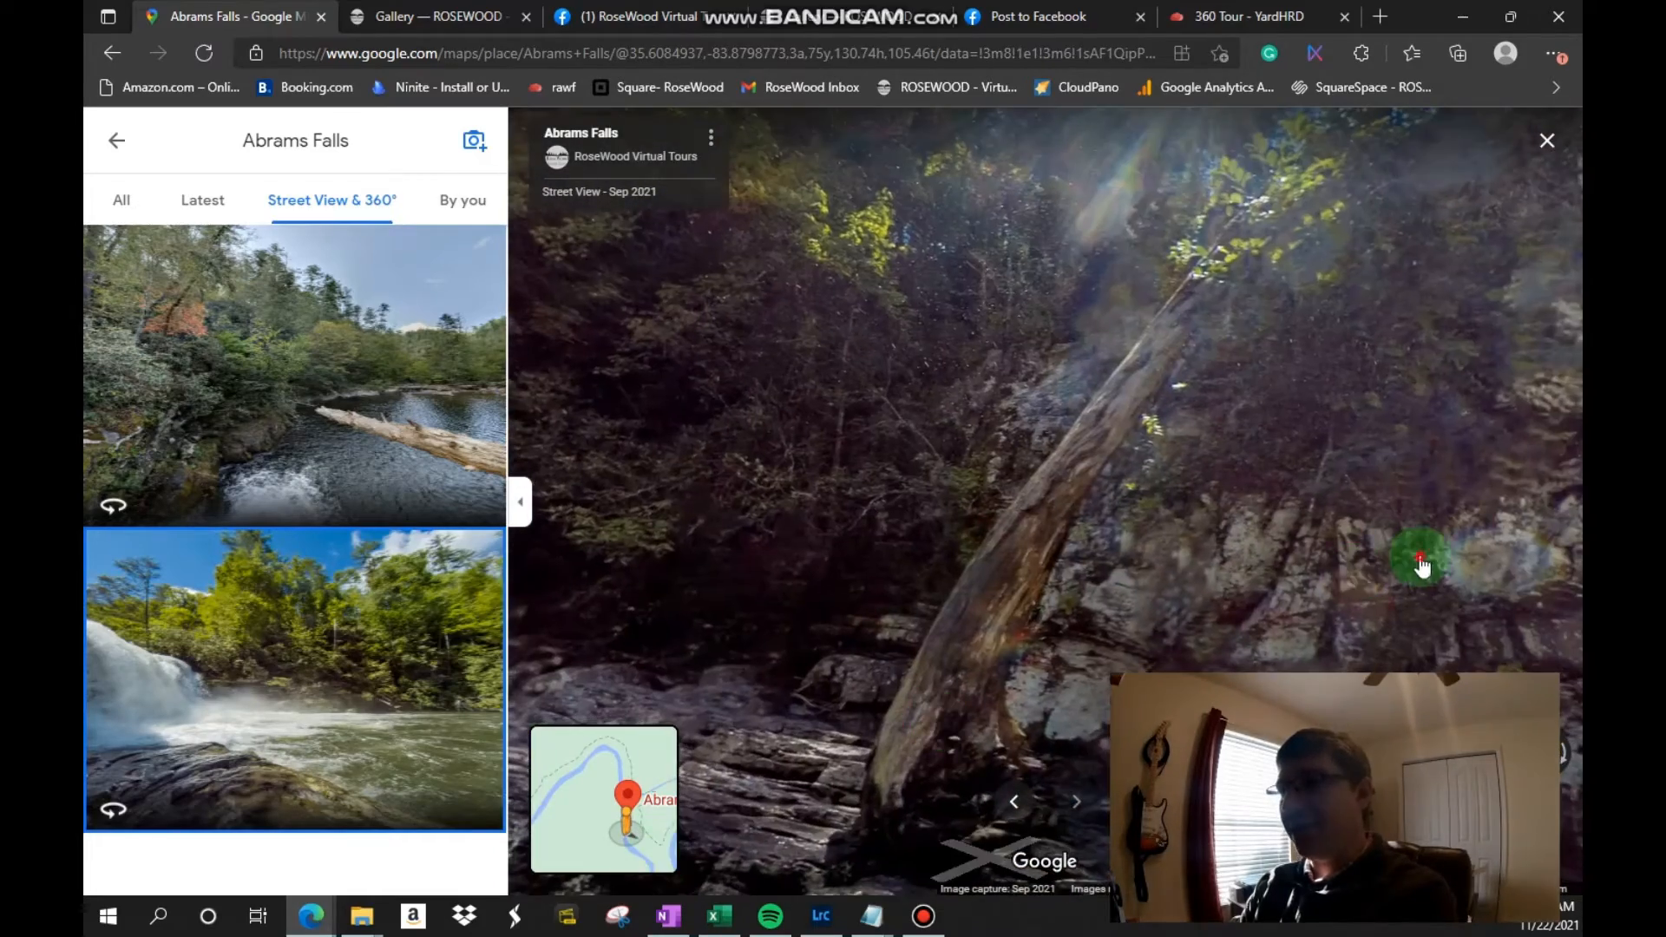
mouse_move(1413, 558)
left_mouse_down()
mouse_move(616, 640)
mouse_move(1079, 550)
mouse_move(1209, 391)
mouse_move(1208, 361)
left_mouse_up()
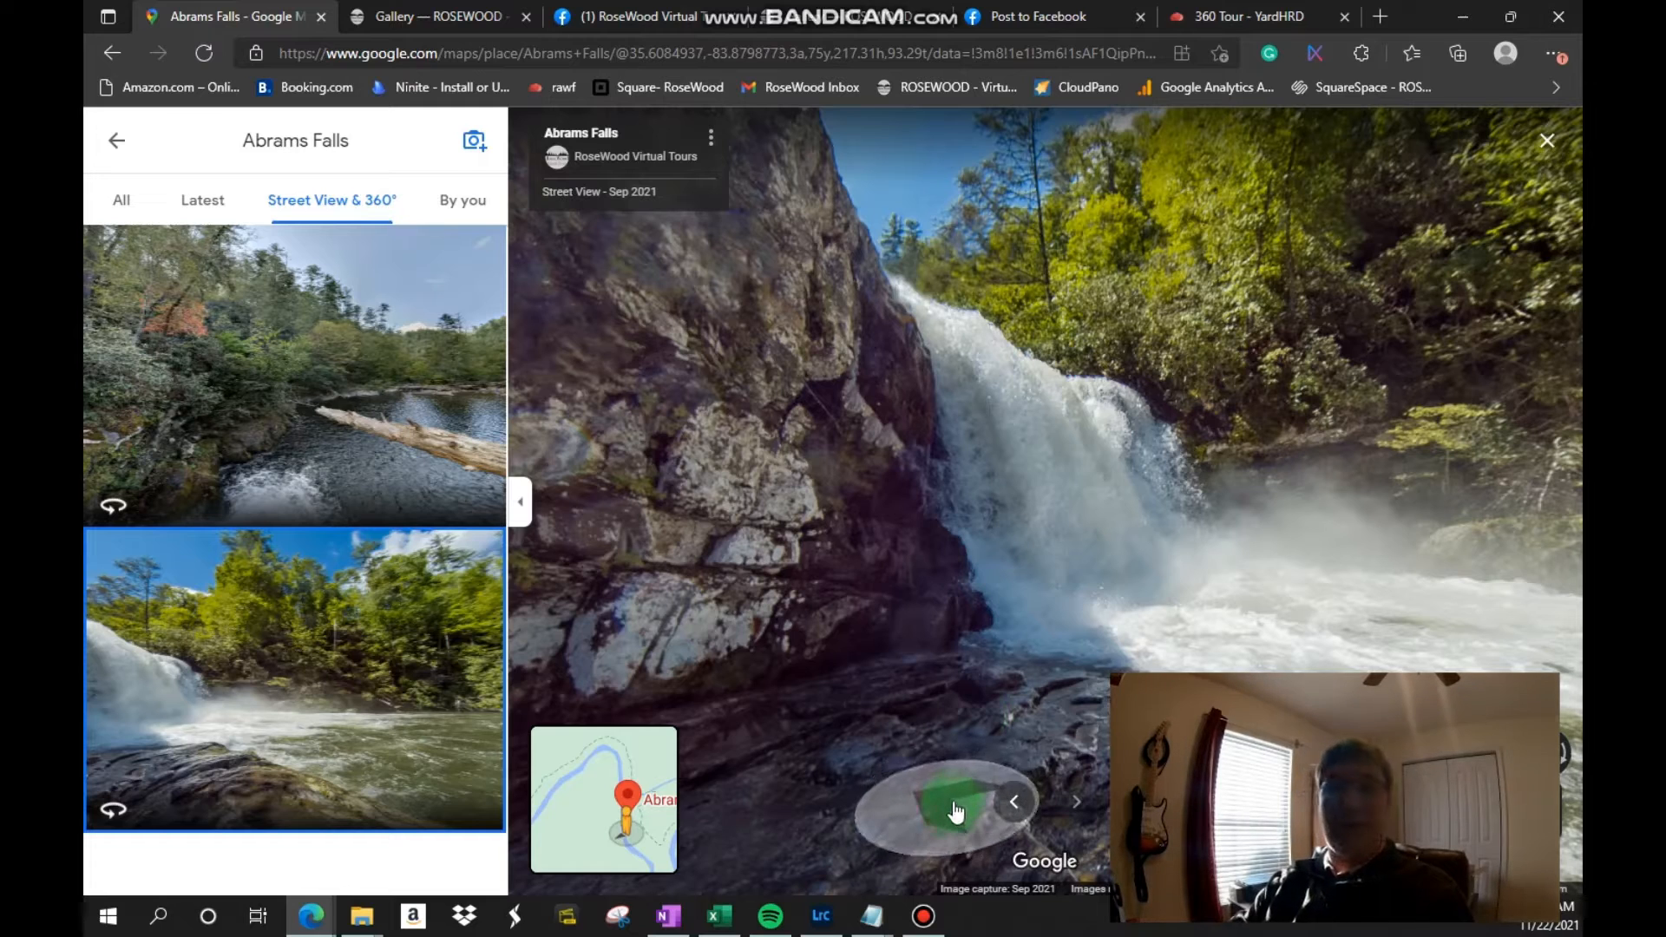
Step: Review the Google send-a-link and embed-a-map entries in the Links from RoseWood_GSV Tours Notepad file, and minimize the file
left_click(892, 920)
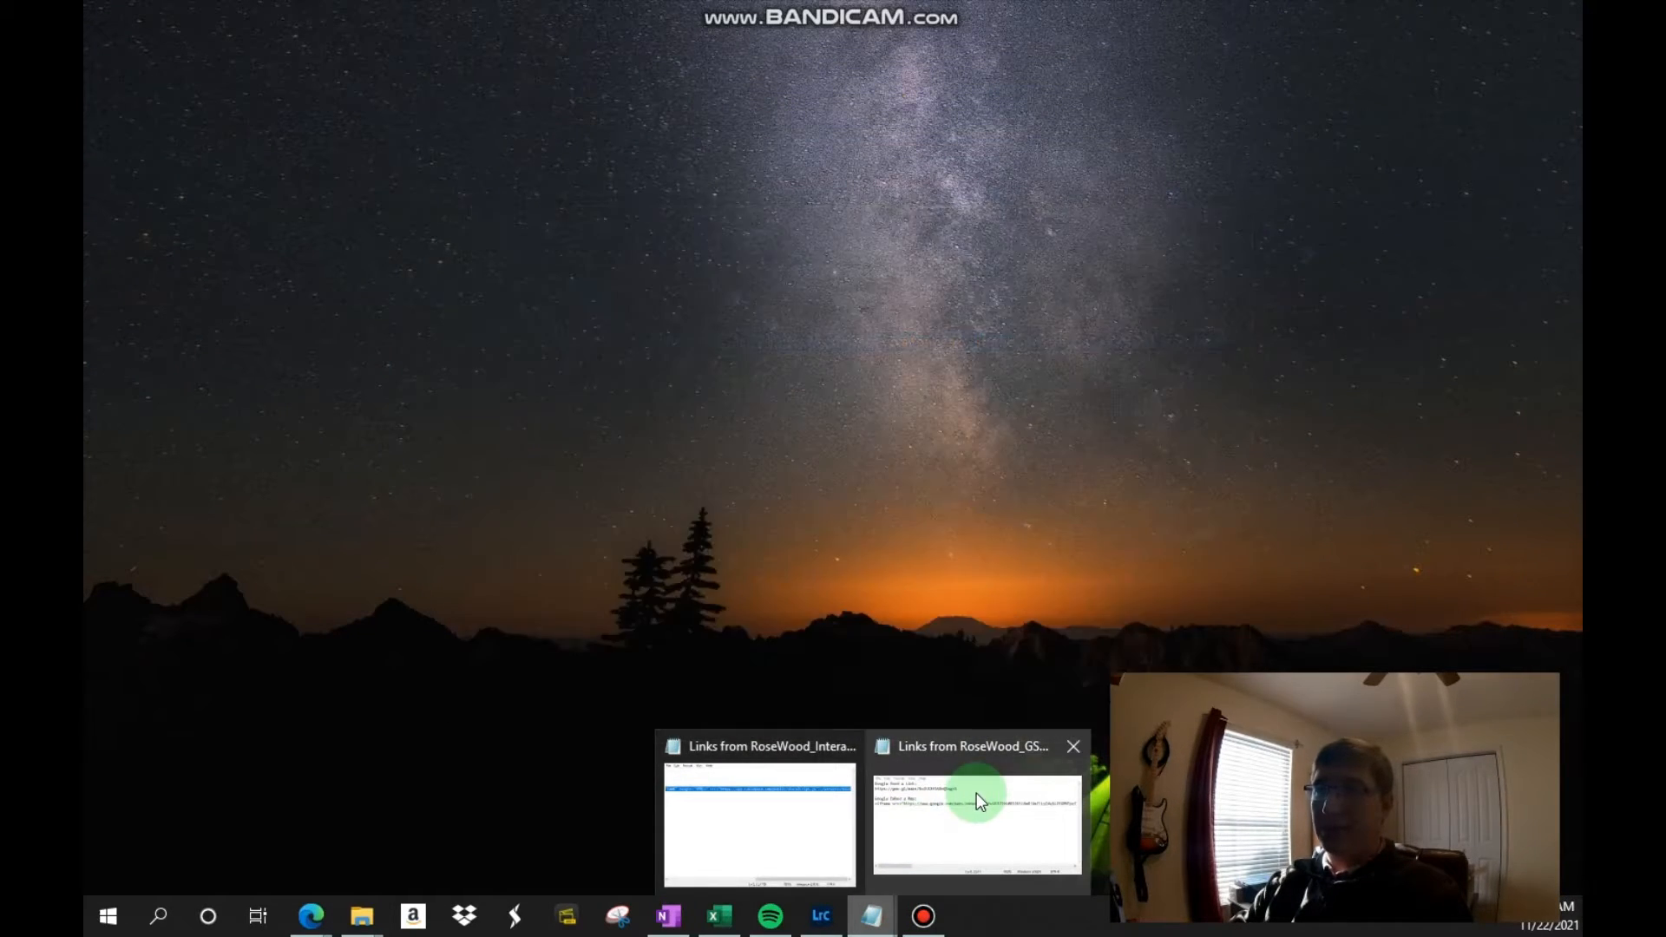
left_click(977, 793)
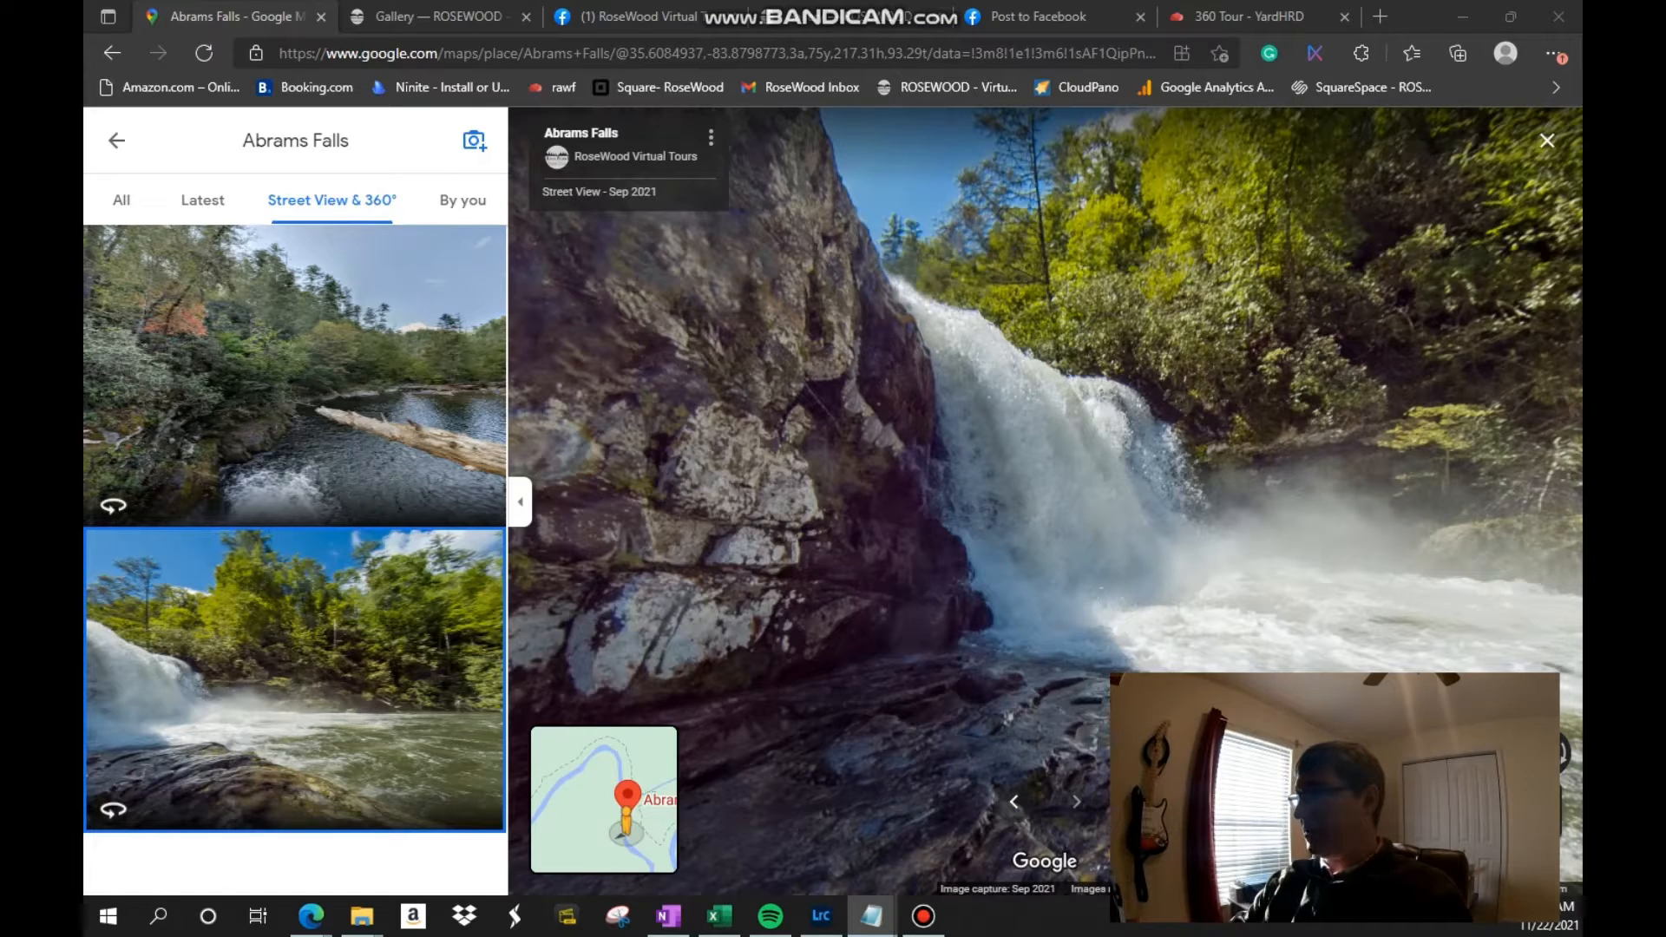
left_click_drag(1473, 435, 792, 208)
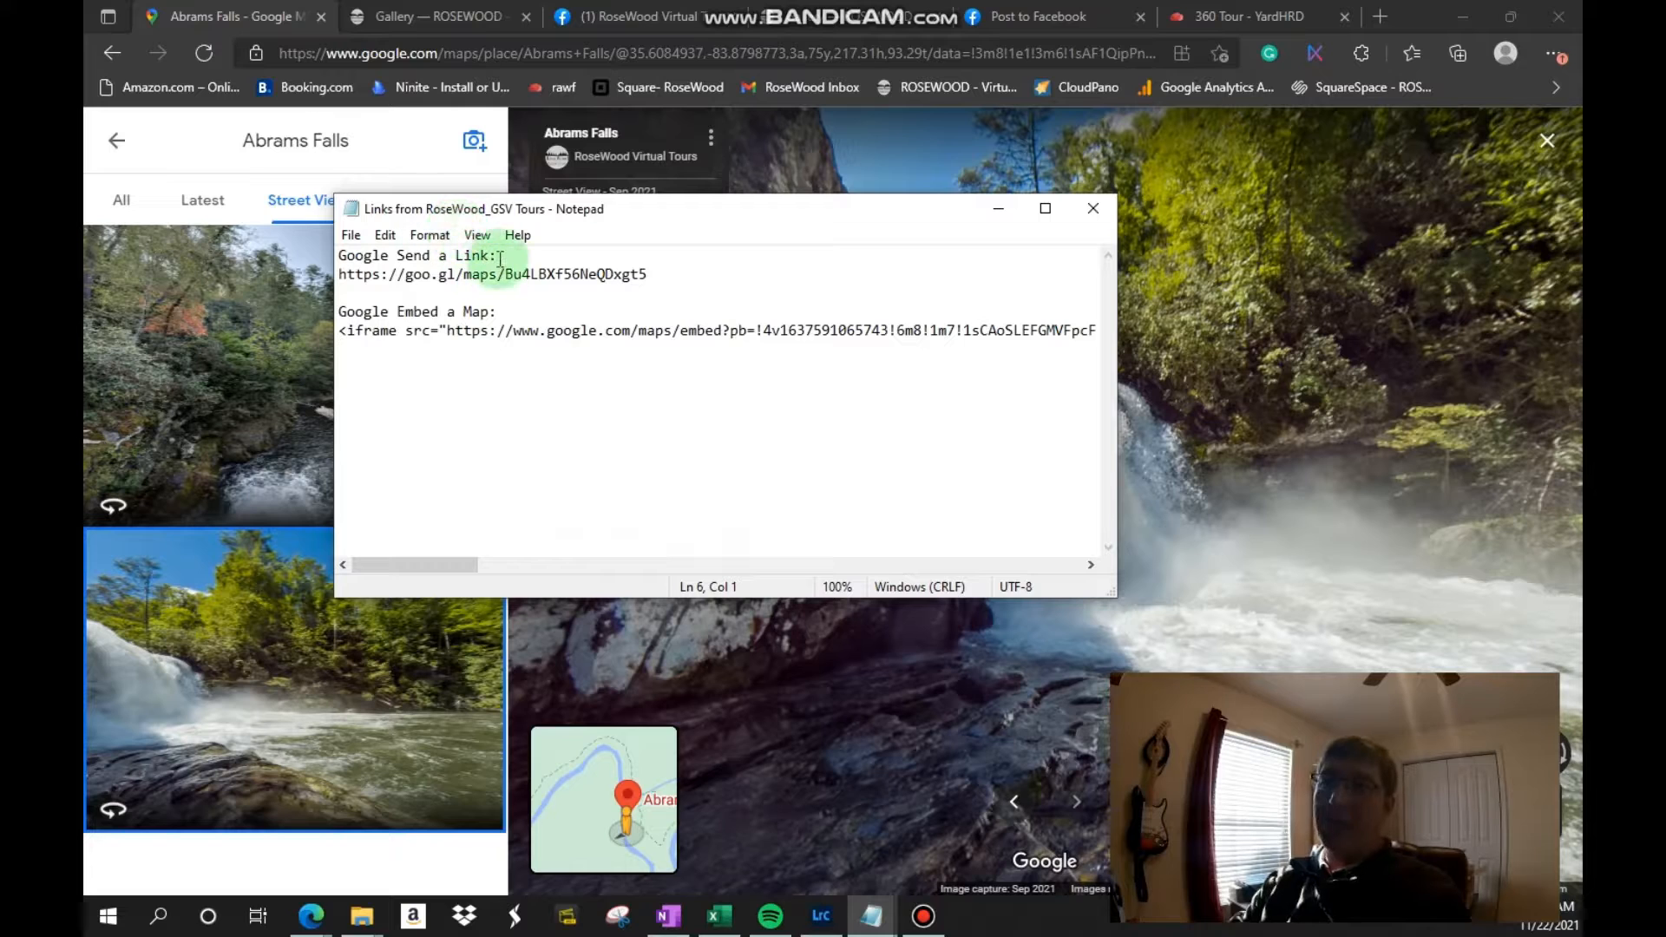
left_click_drag(499, 255, 338, 256)
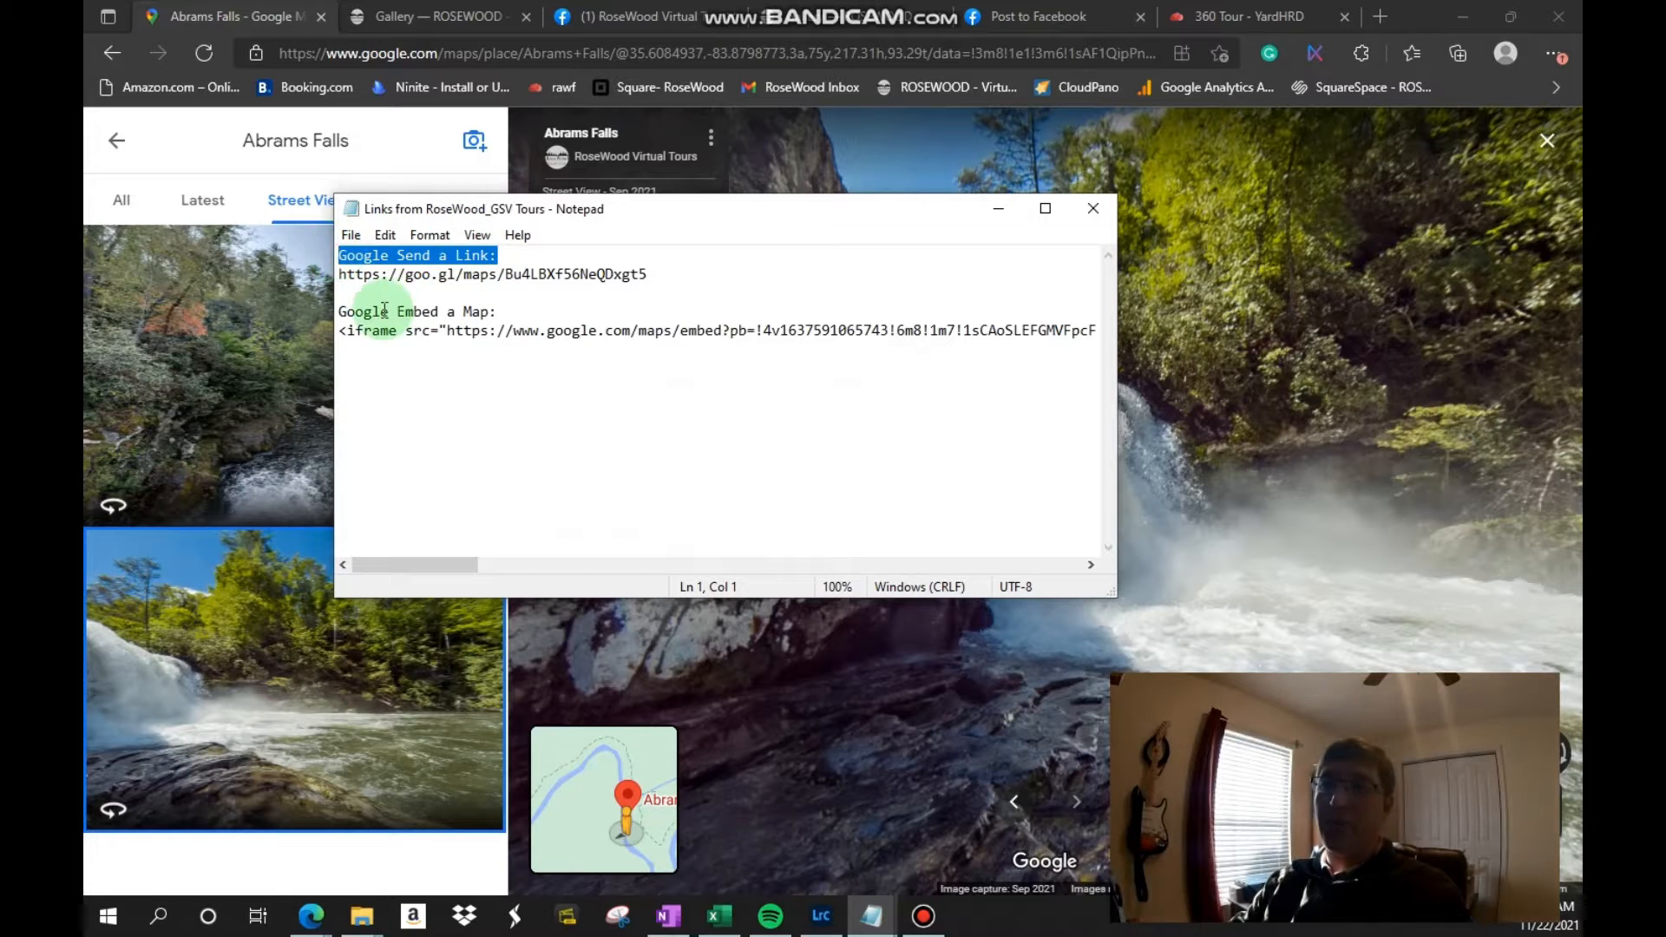
left_click_drag(514, 313, 401, 300)
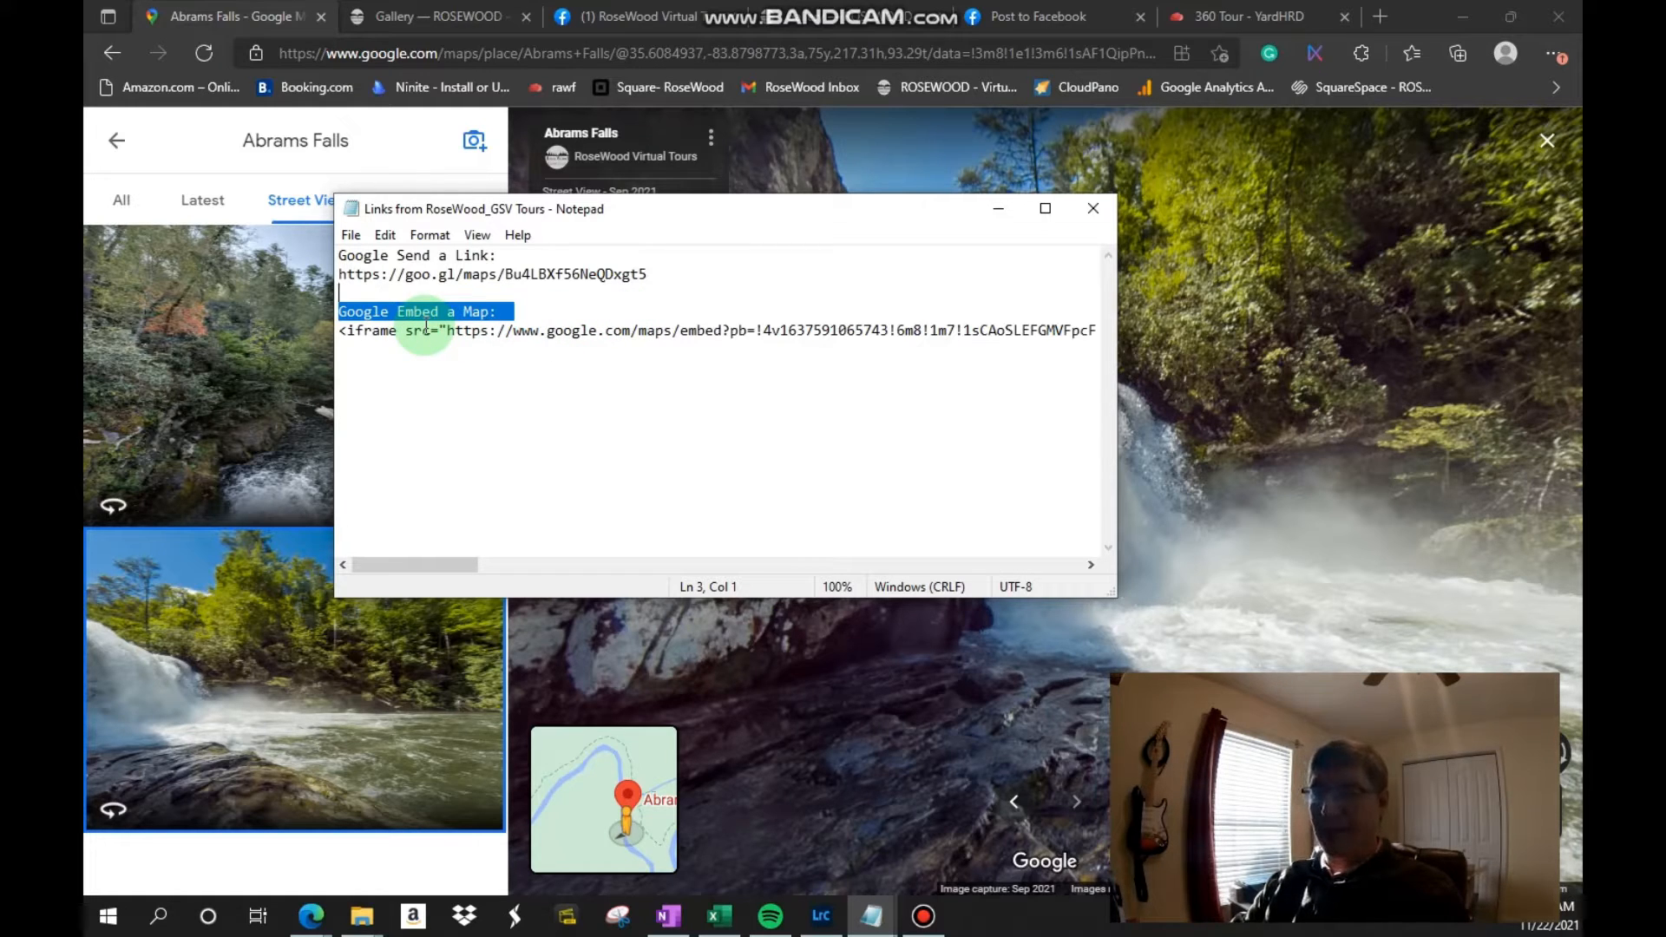
left_click_drag(552, 213, 750, 173)
left_click(718, 232)
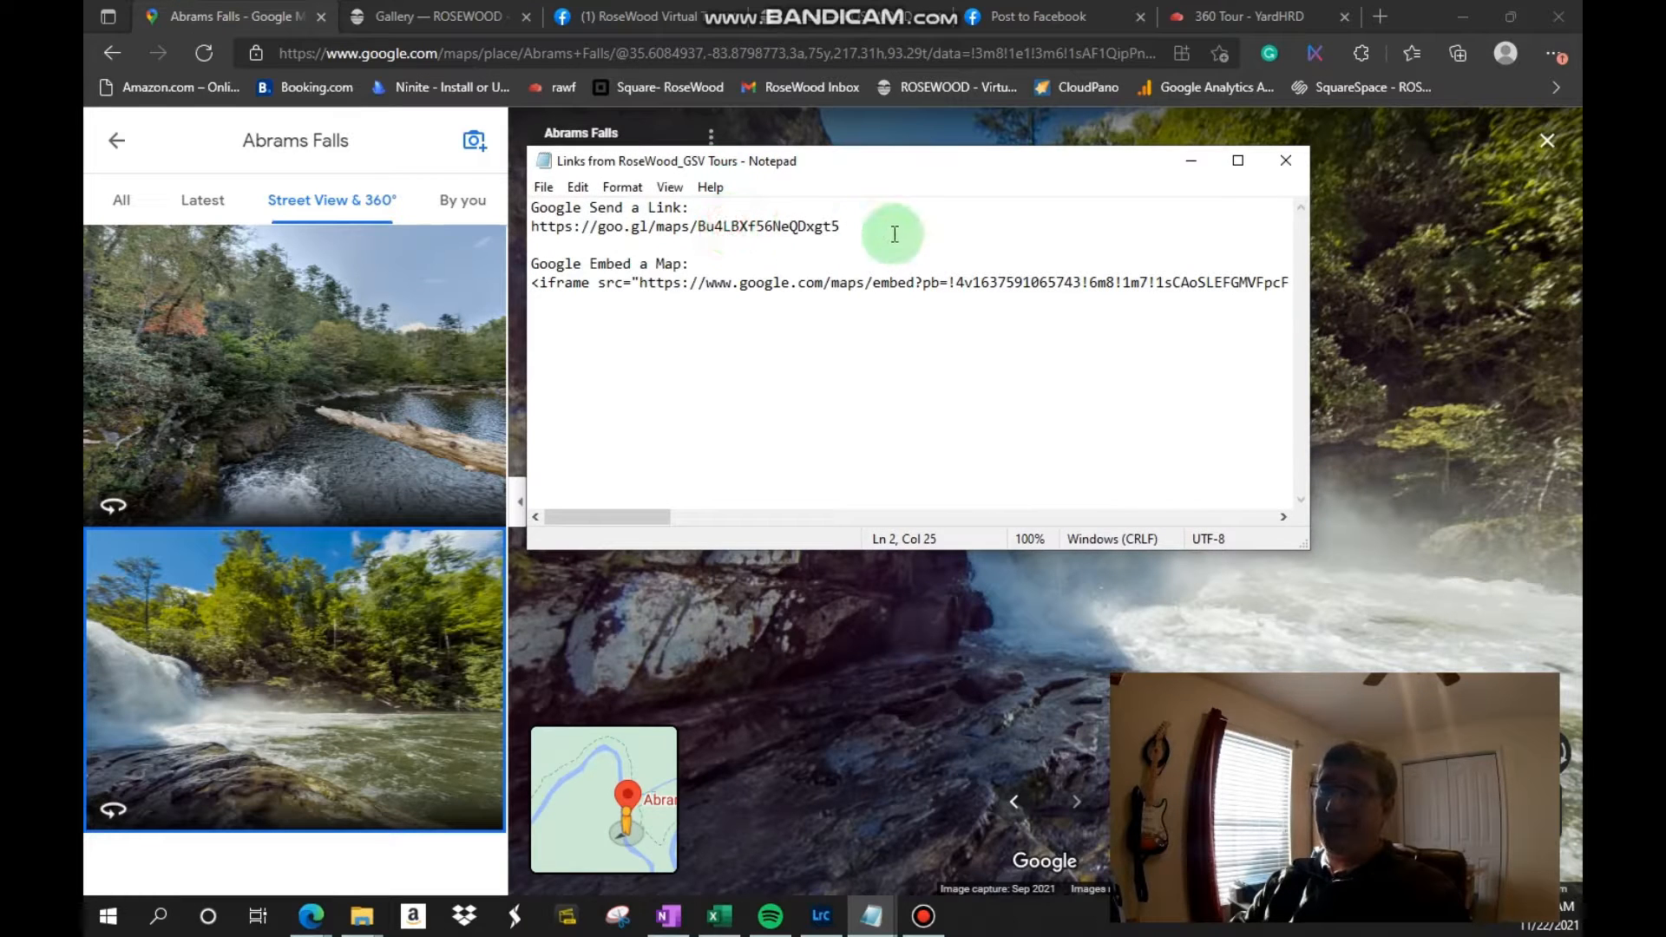
left_click_drag(893, 231, 539, 226)
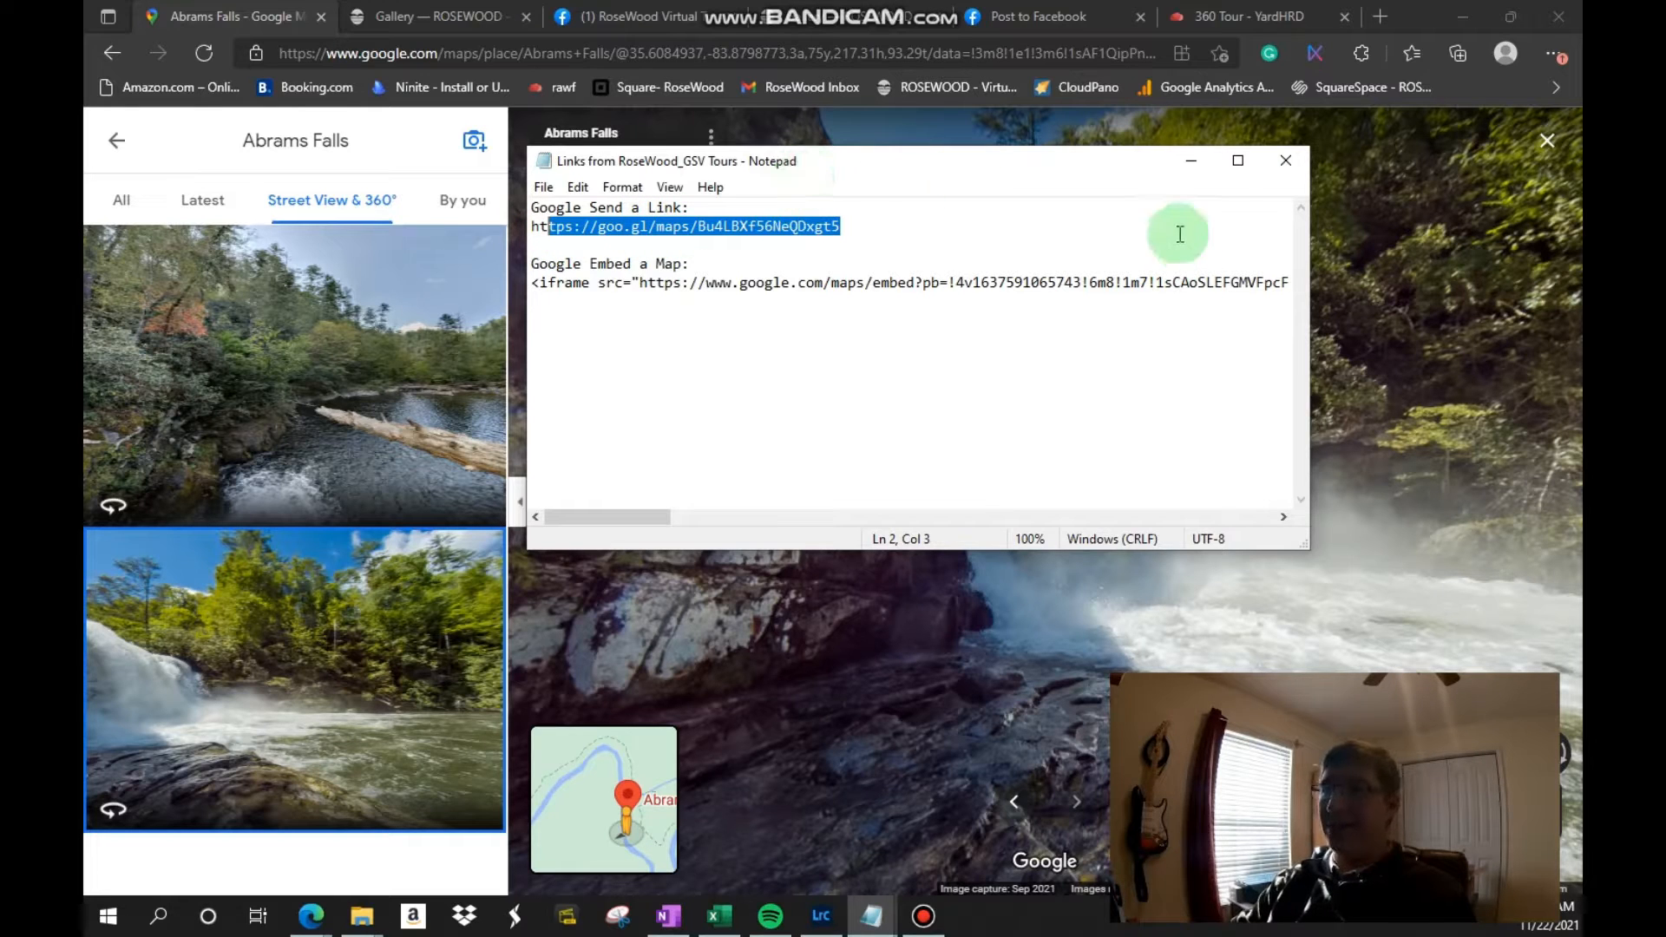
left_click(1192, 161)
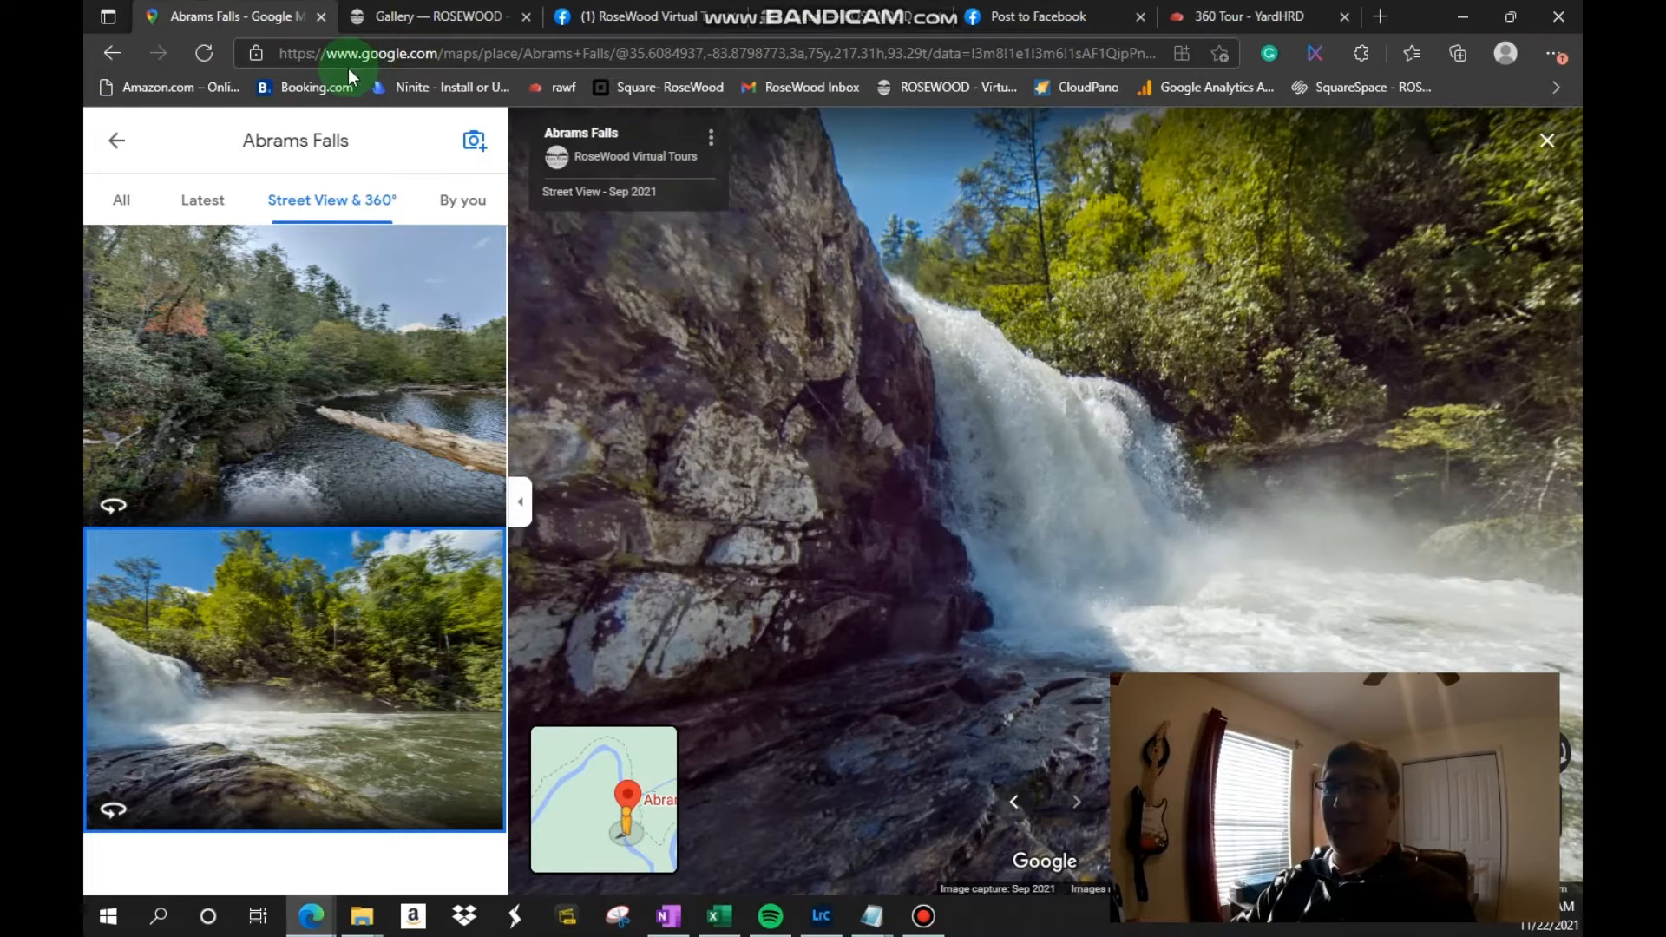
Step: Highlight the page's full web address, and copy the short share link for the Abrams Falls view
left_click_drag(324, 52, 1332, 47)
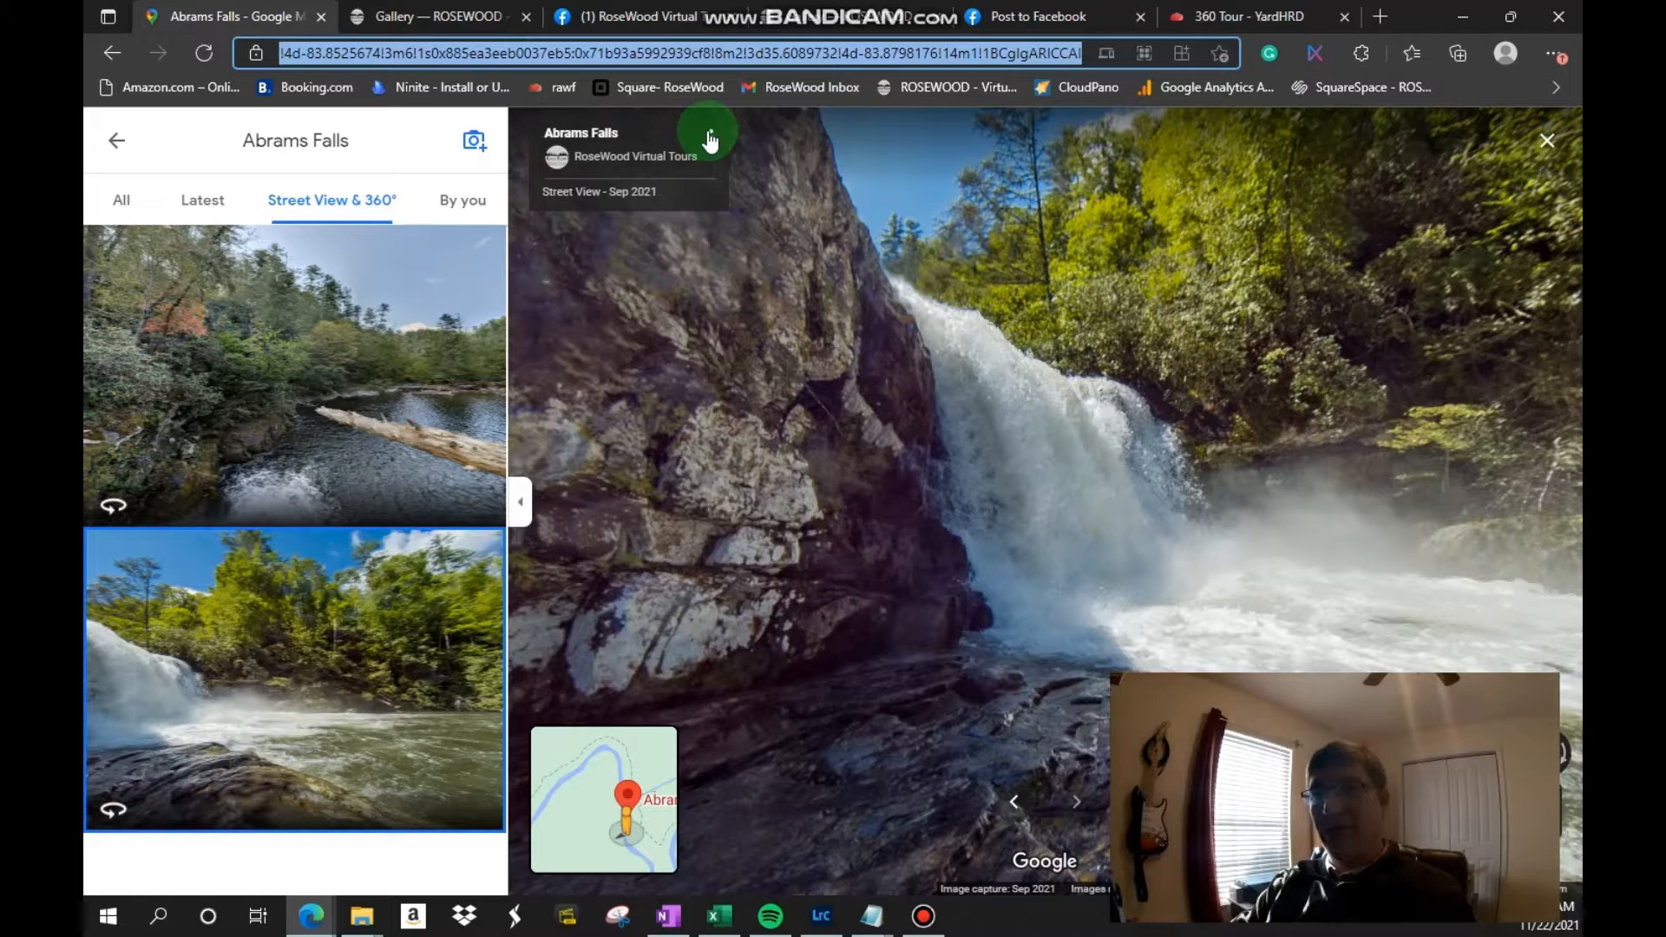
left_click_drag(692, 54, 87, 26)
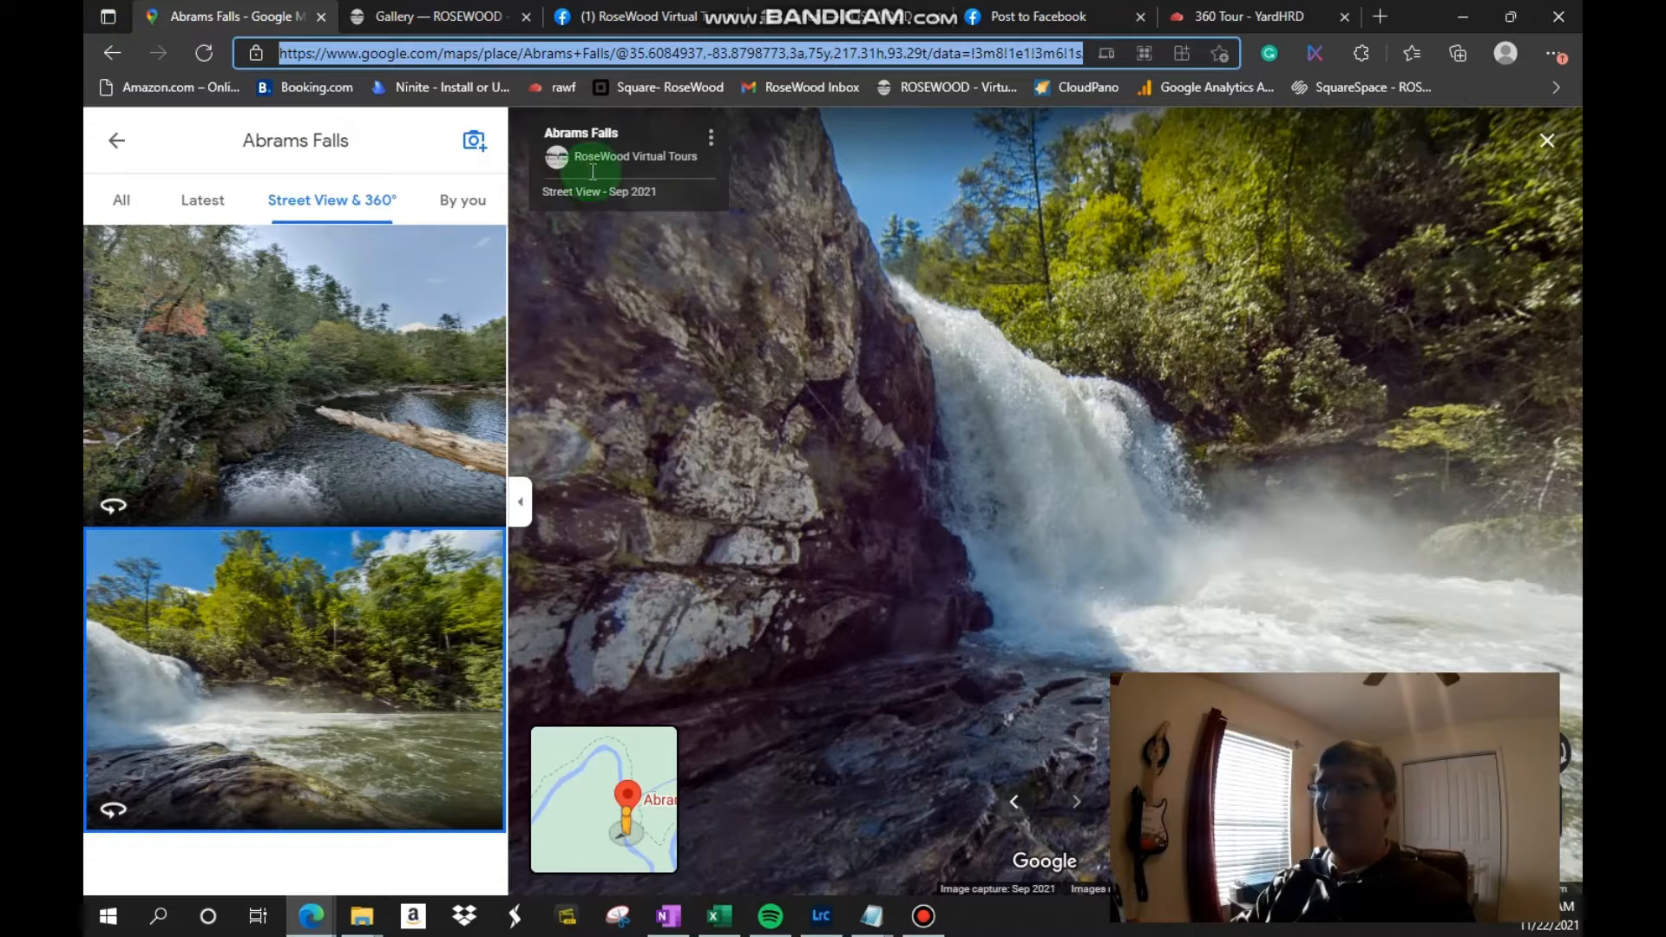
left_click(712, 154)
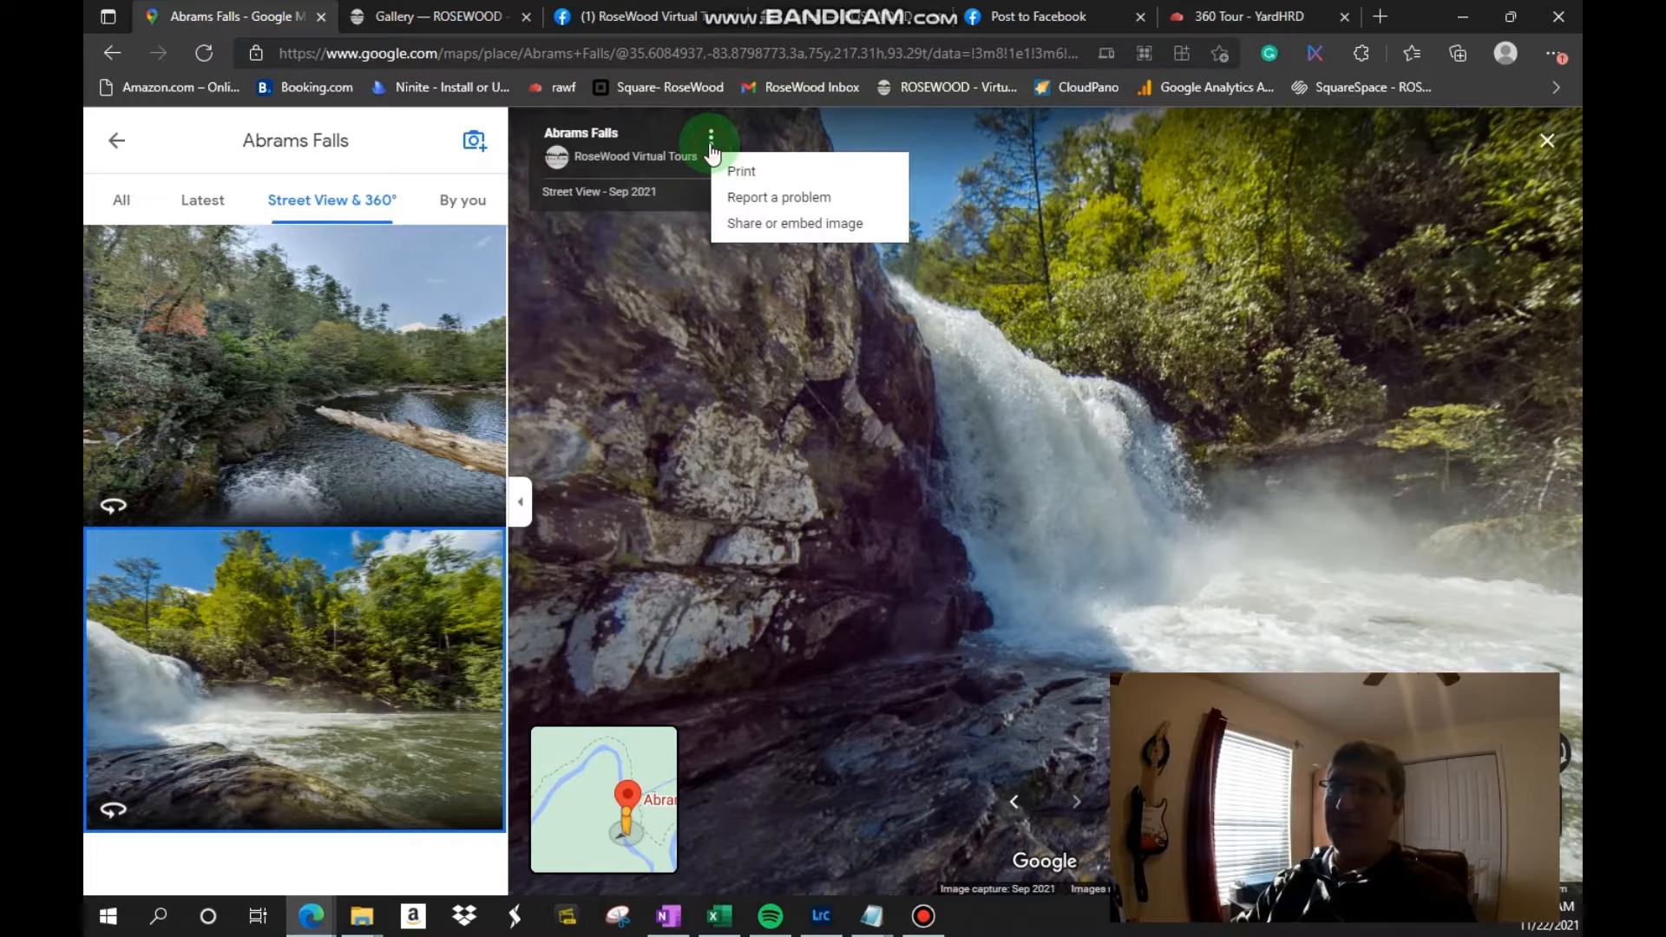
left_click(758, 228)
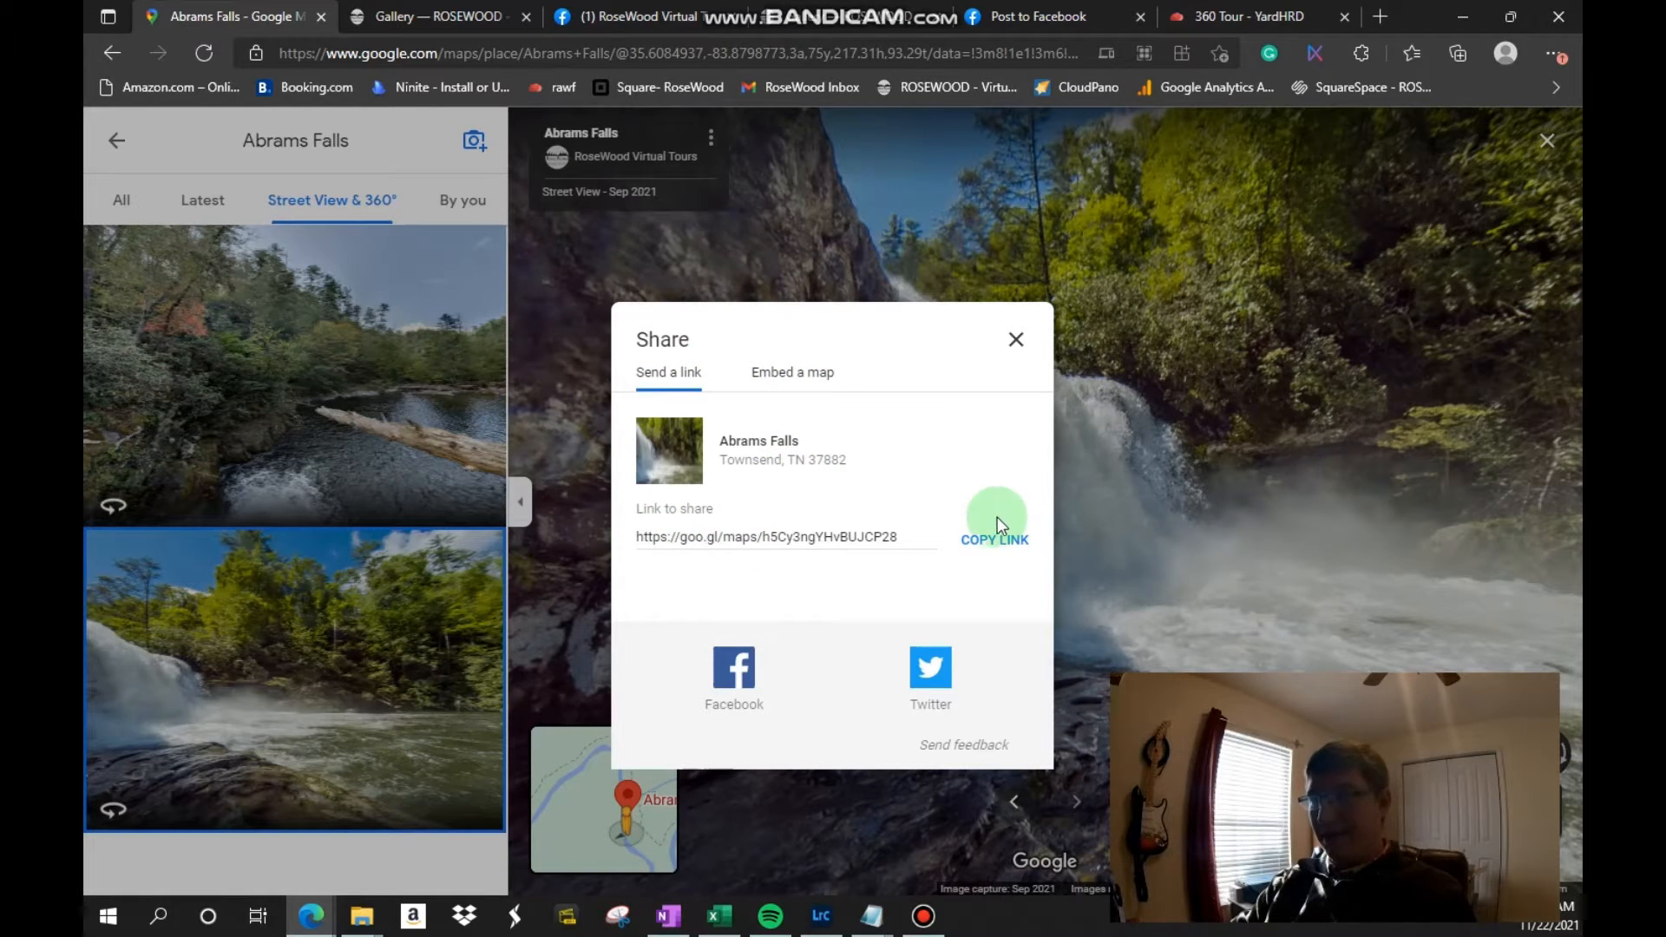
left_click(927, 169)
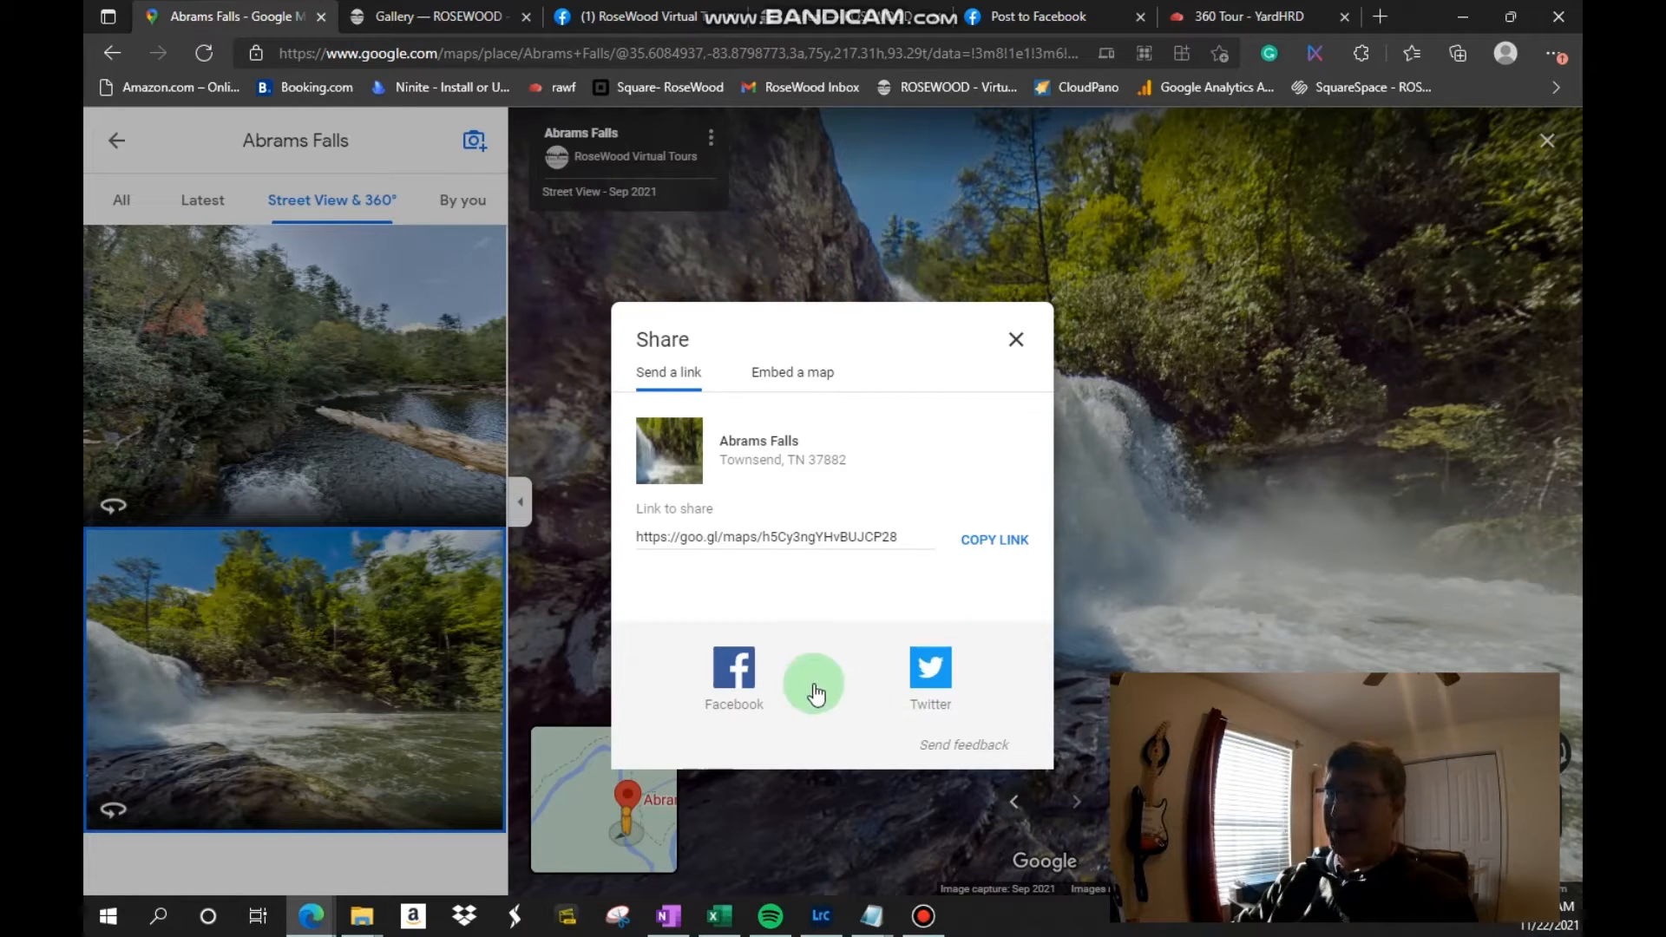
left_click(972, 547)
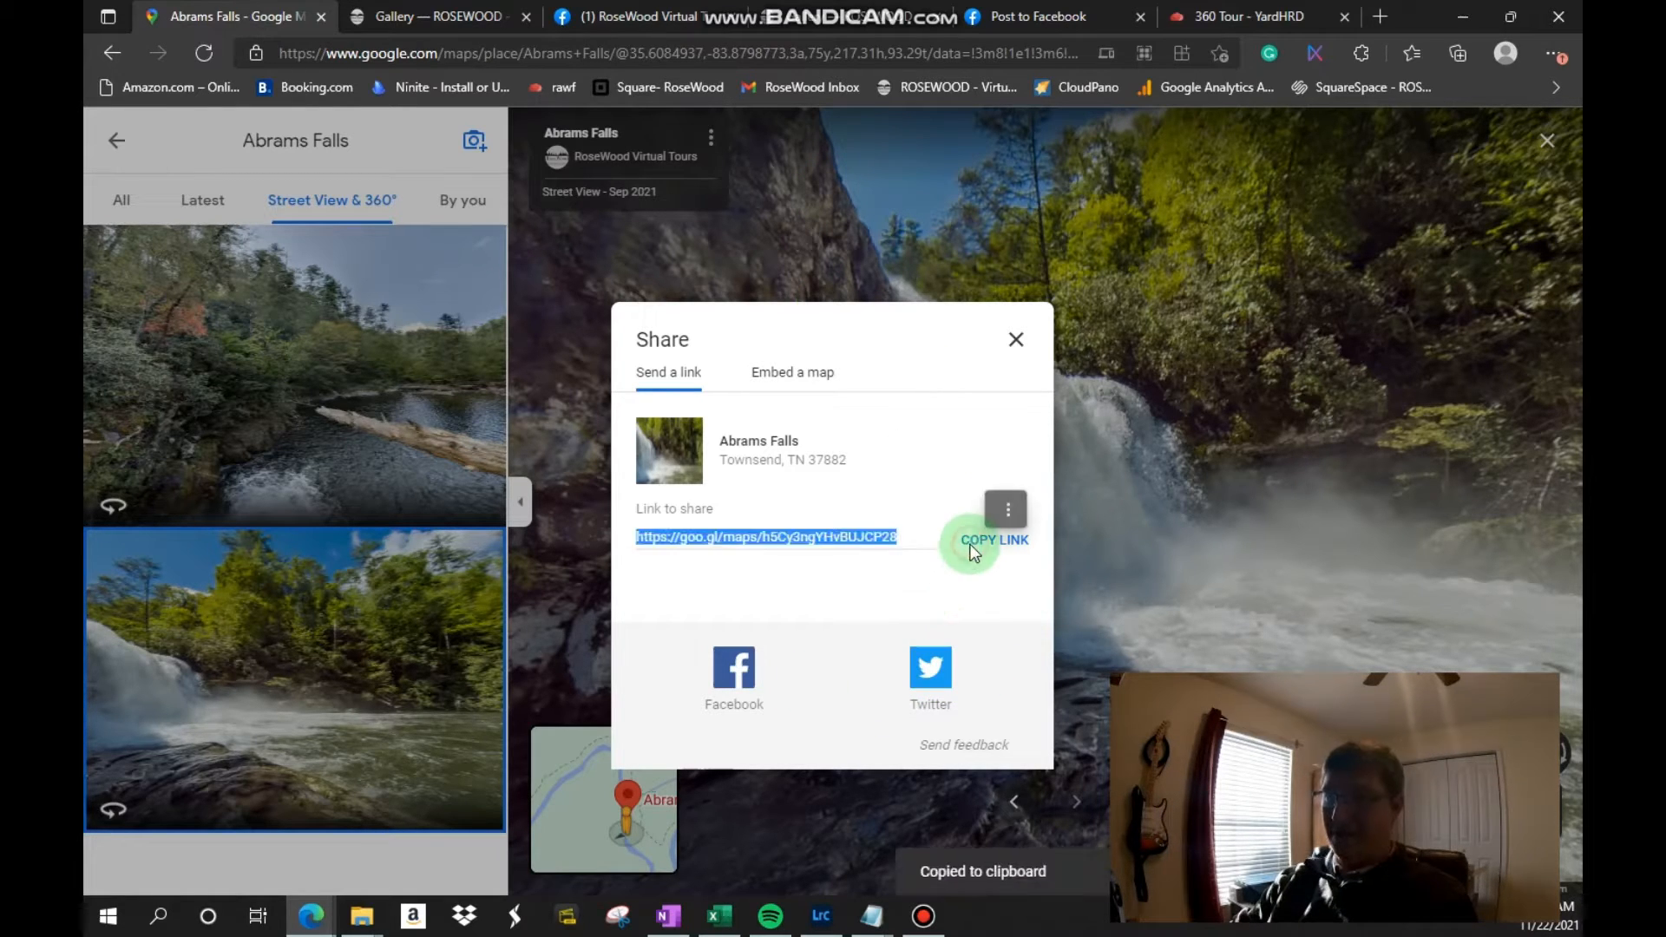
Step: Open the copied share link in a new tab to check the Abrams Falls view, and close that tab
left_click(1384, 12)
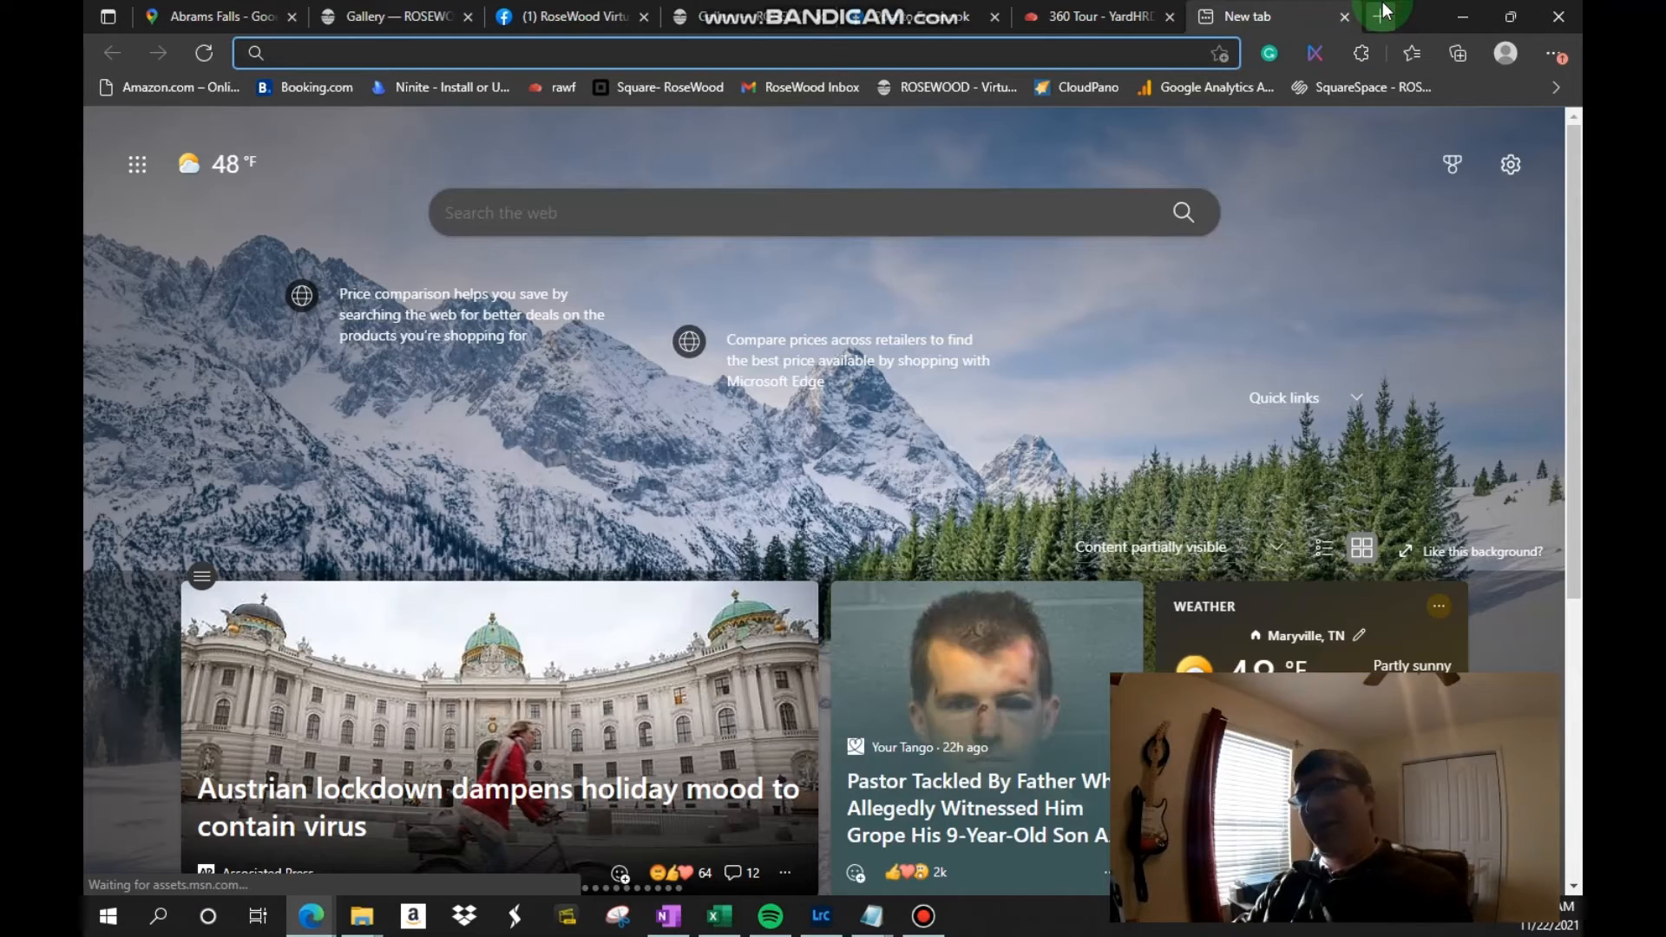
key("ctrl+v")
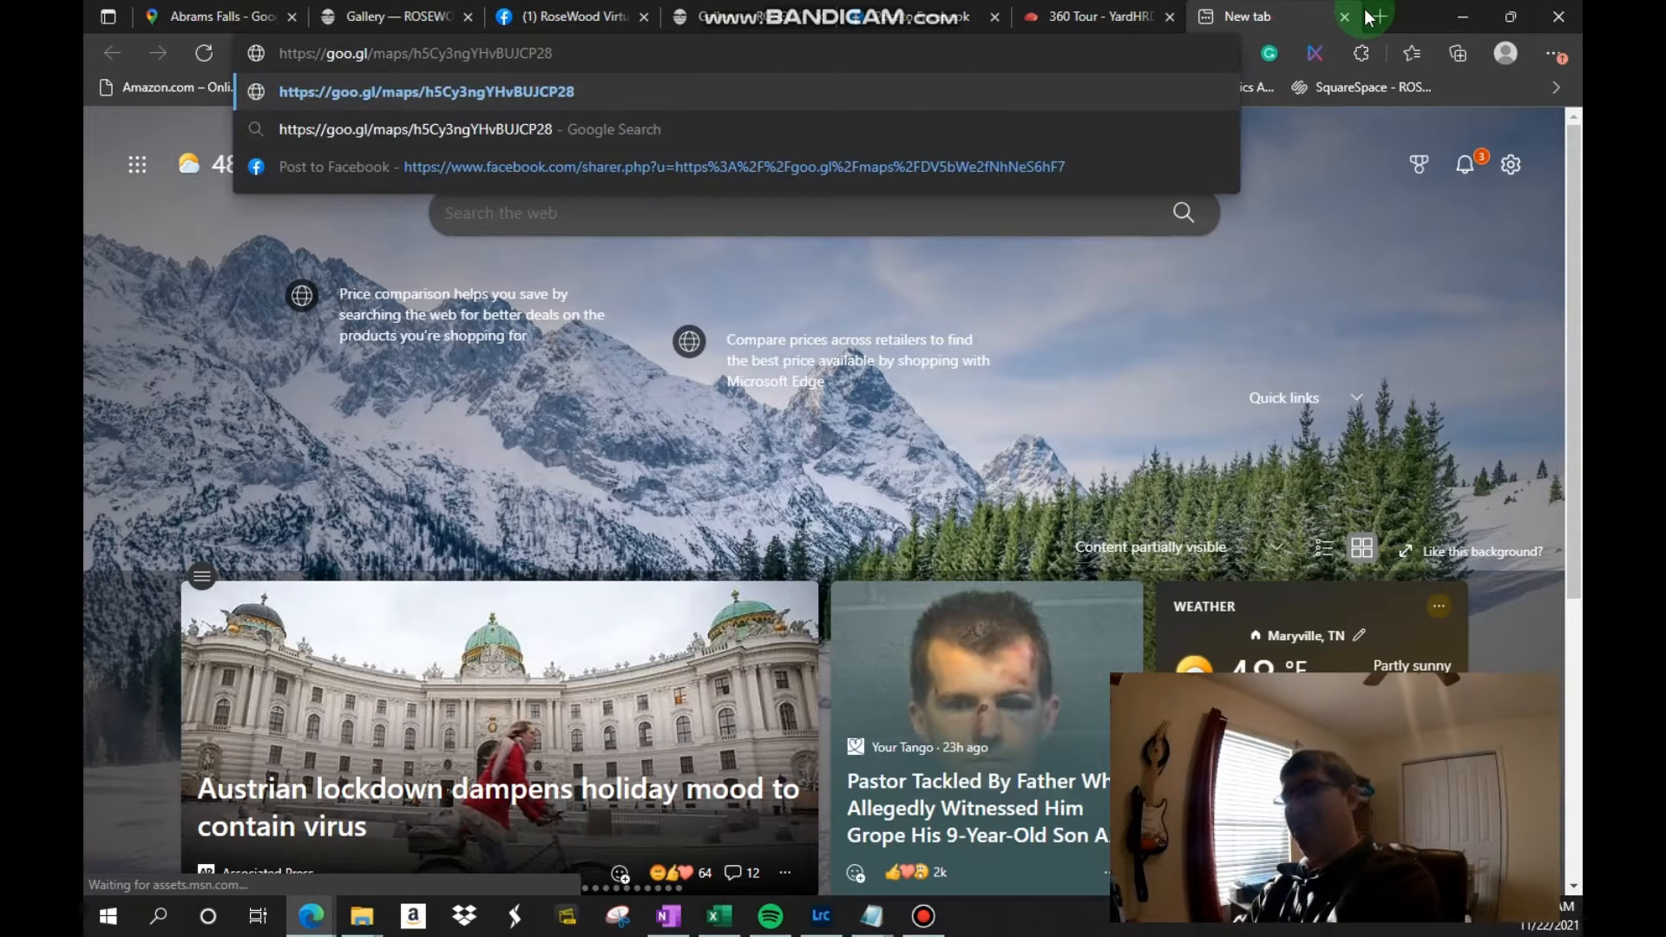
key("Return")
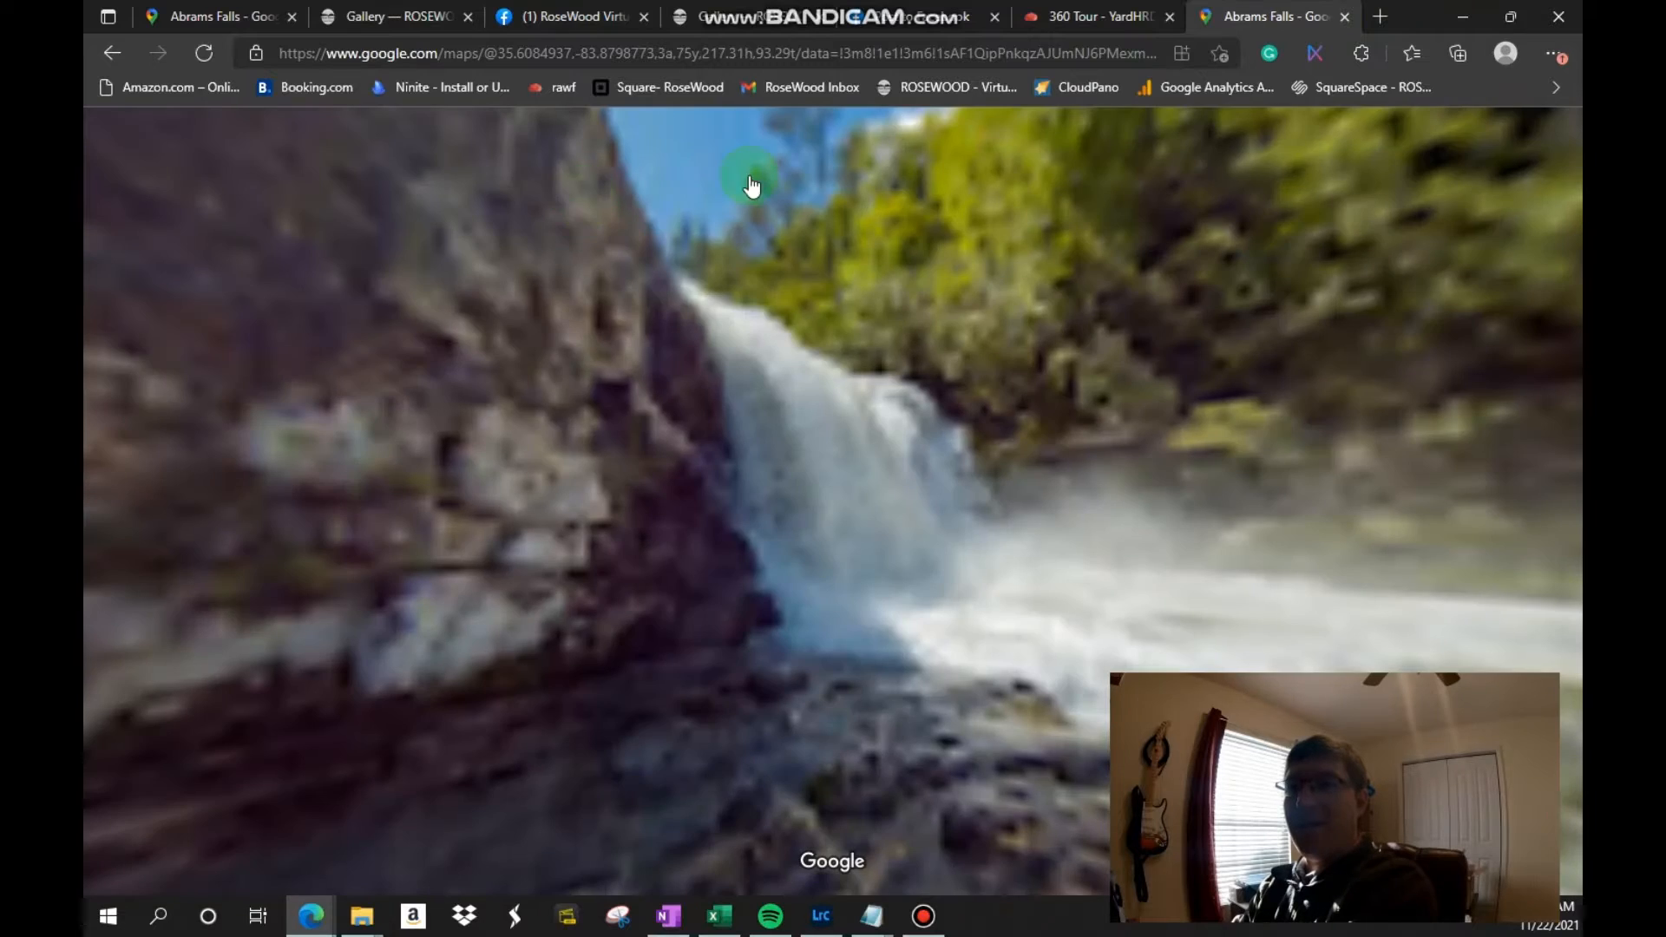
left_click(1344, 18)
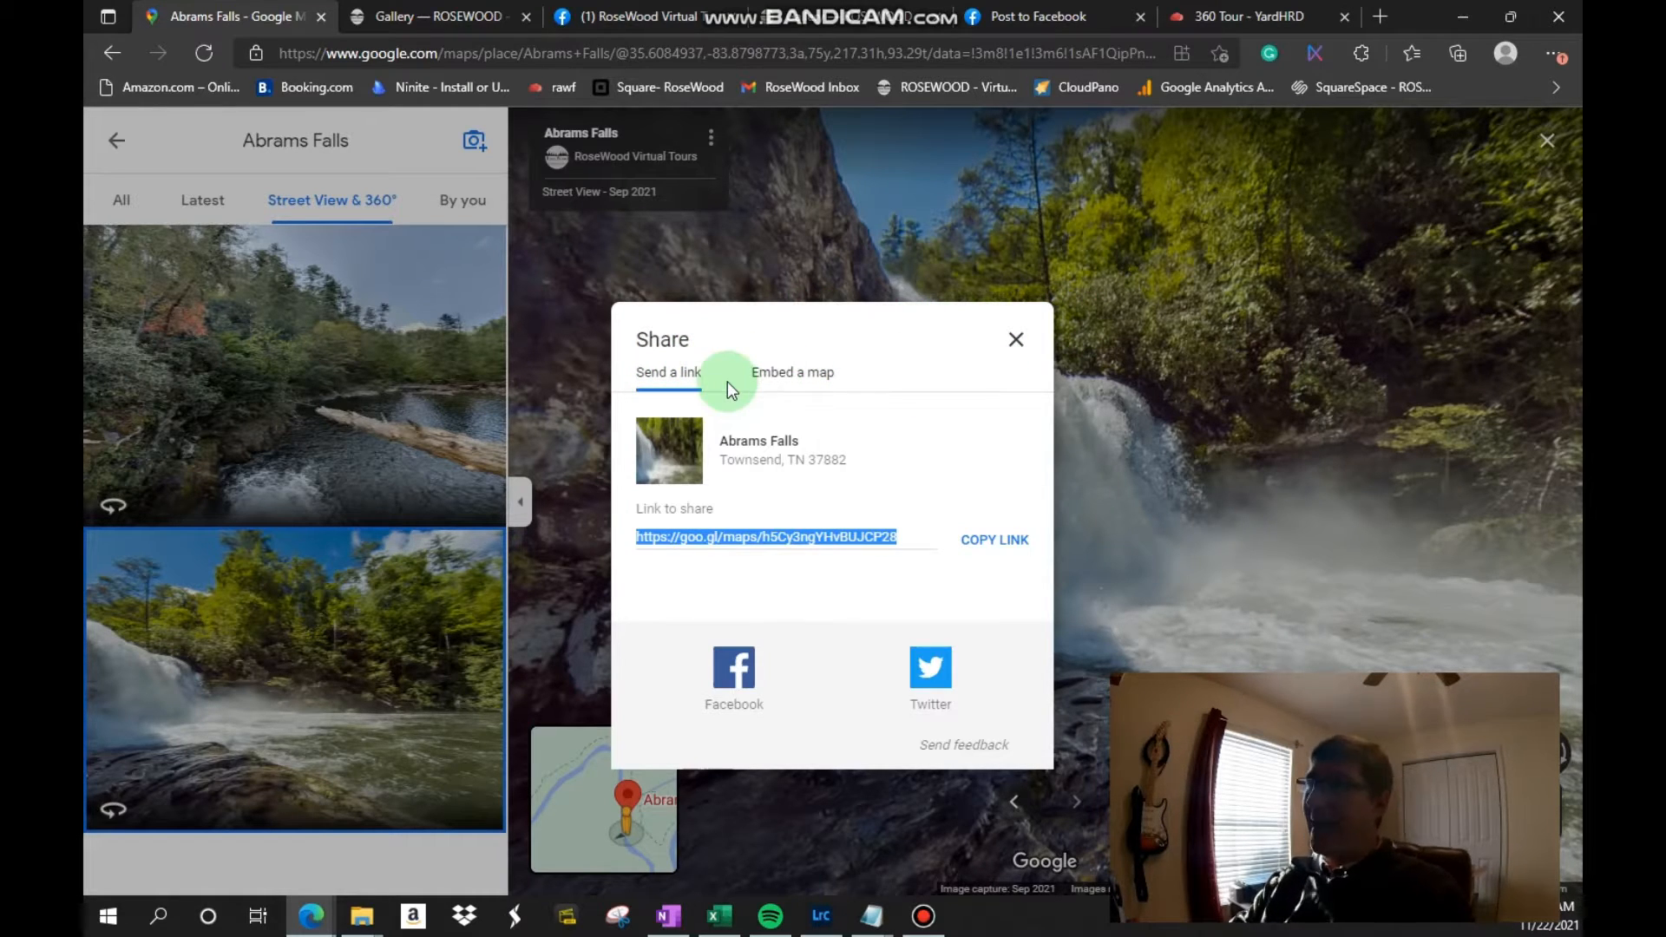
Step: Examine the embed size options and the iframe code for the Abrams Falls view, and close the share dialog
left_click(767, 373)
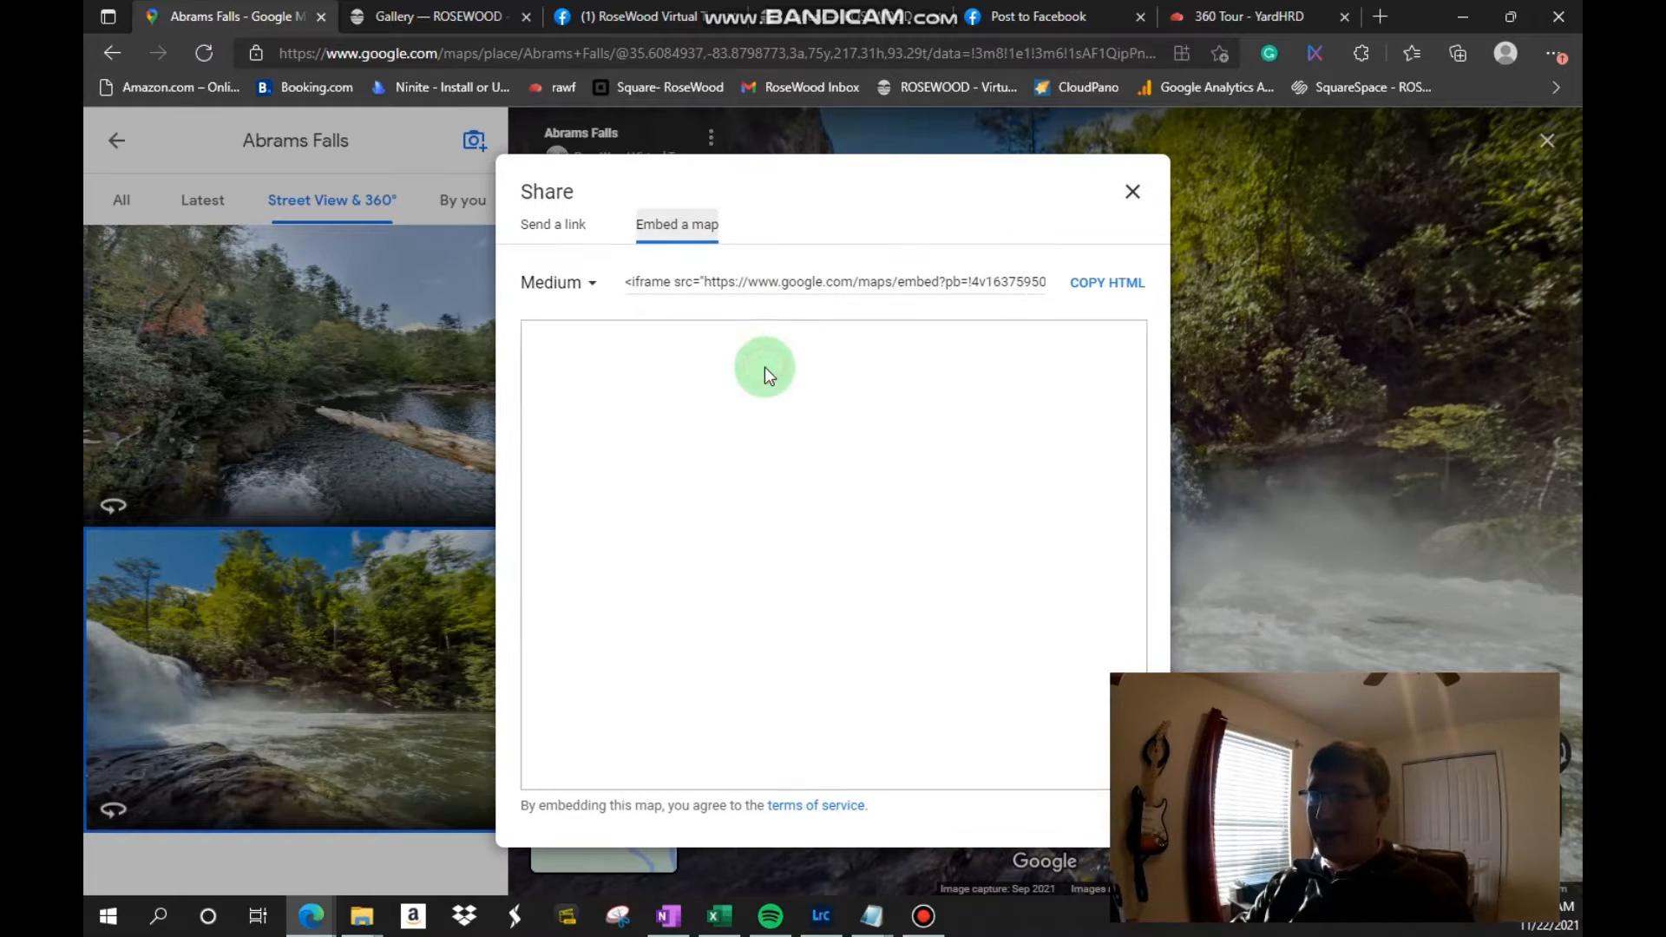
left_click(562, 283)
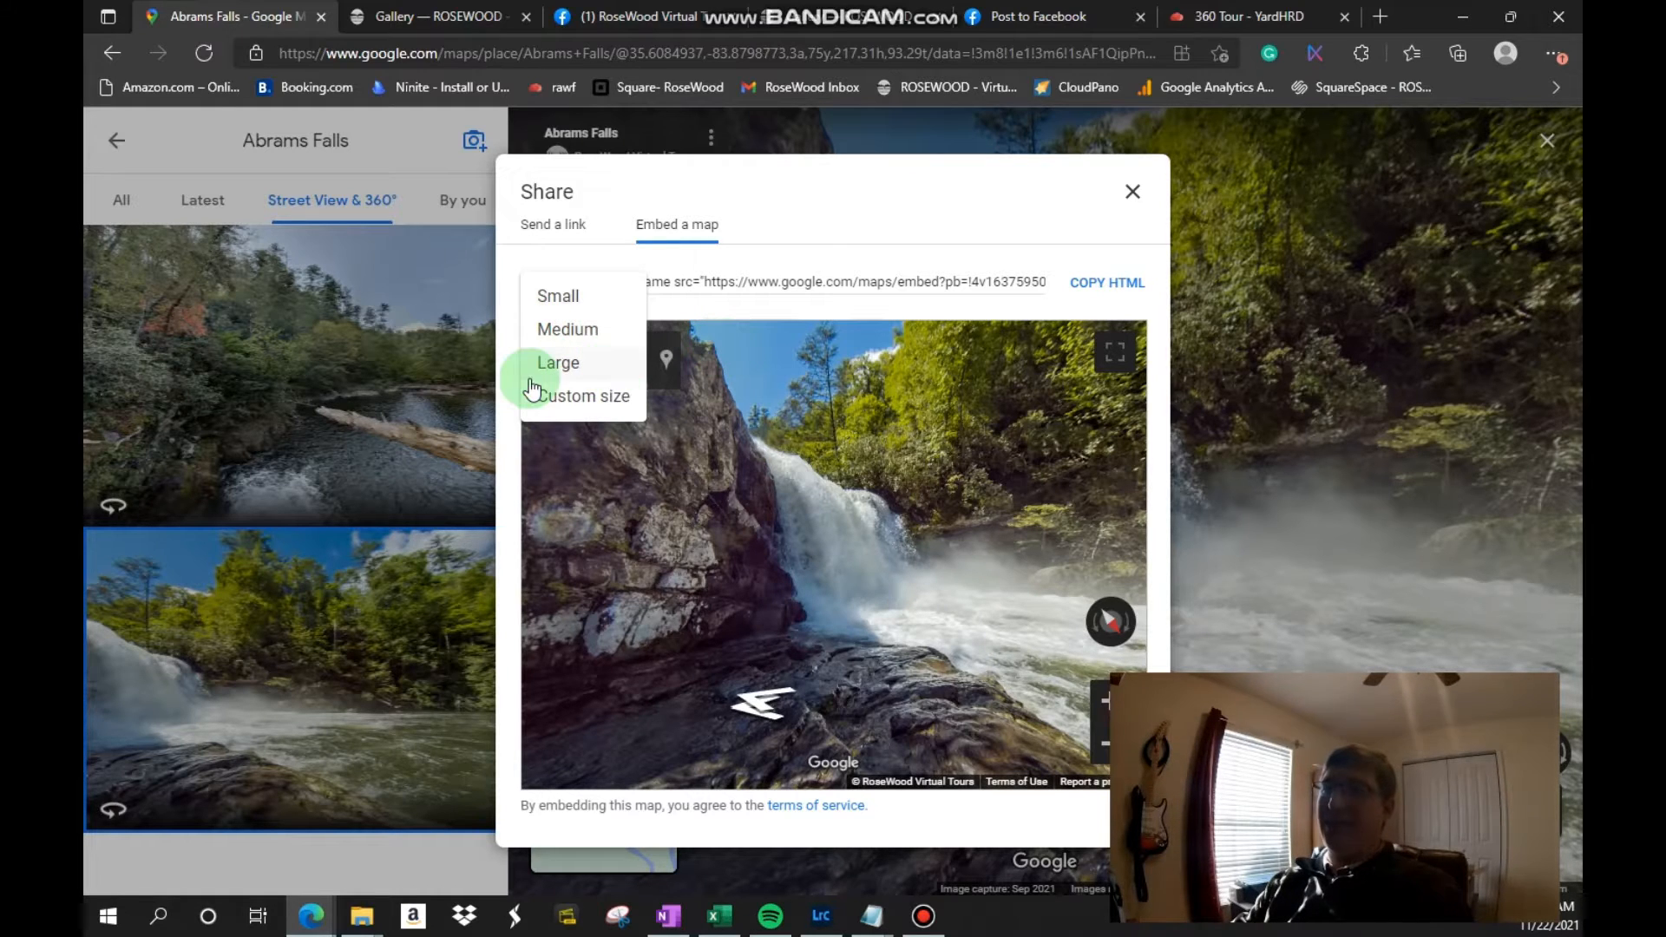
left_click(862, 214)
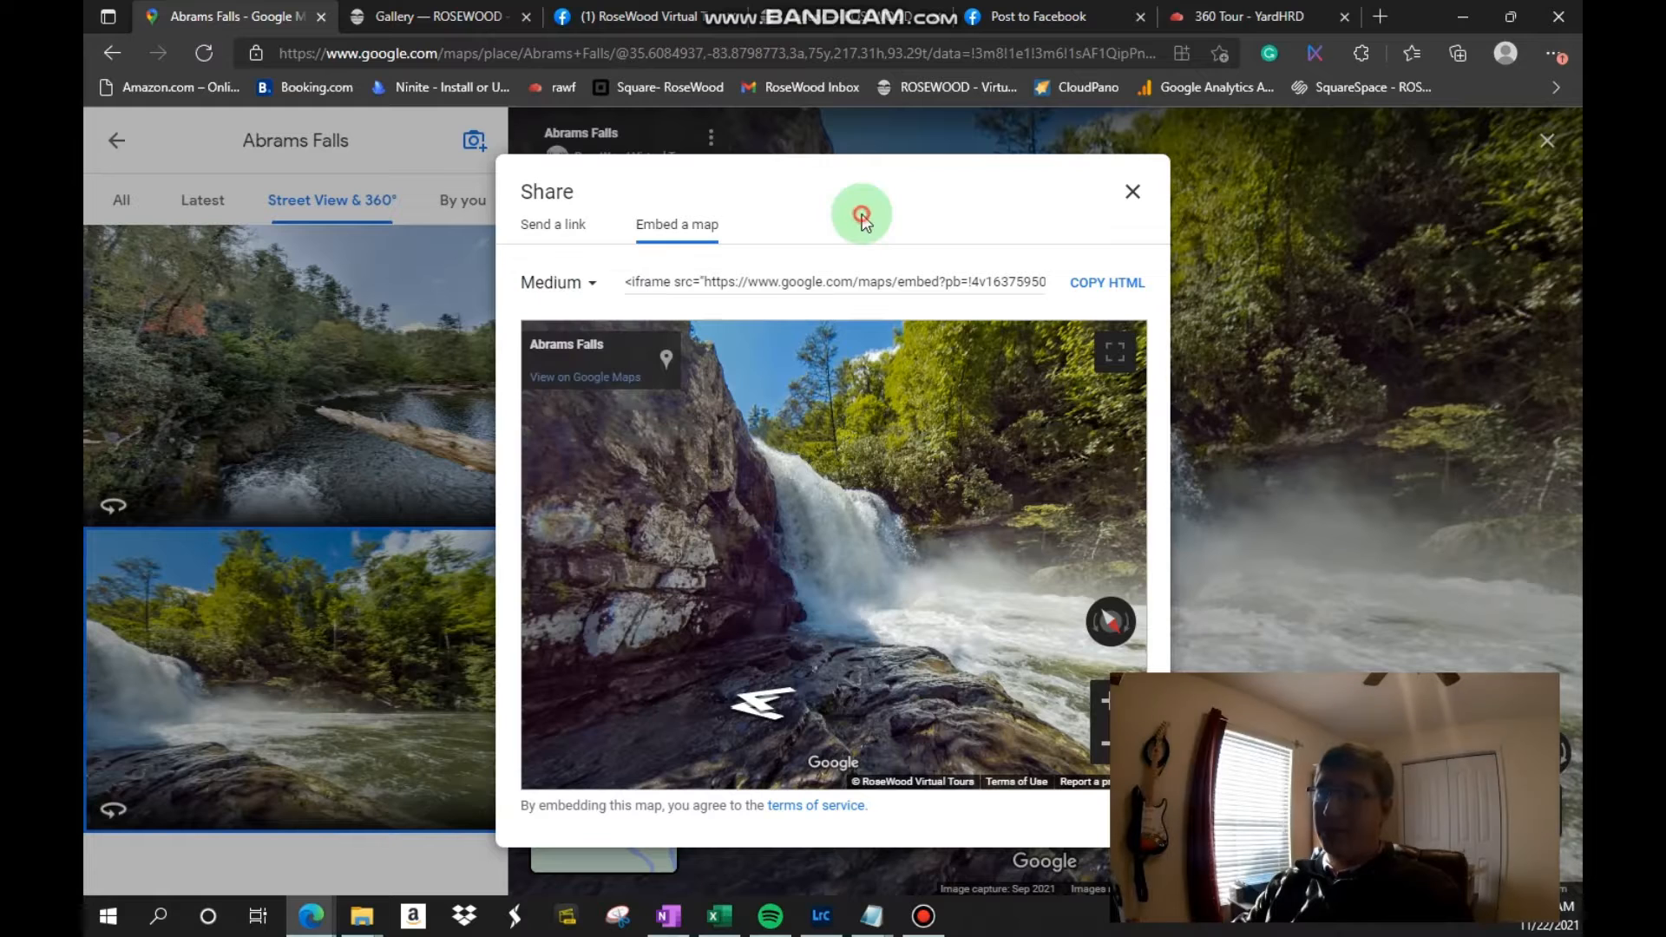
left_click(1119, 285)
left_click_drag(627, 279, 1248, 224)
left_click(1248, 224)
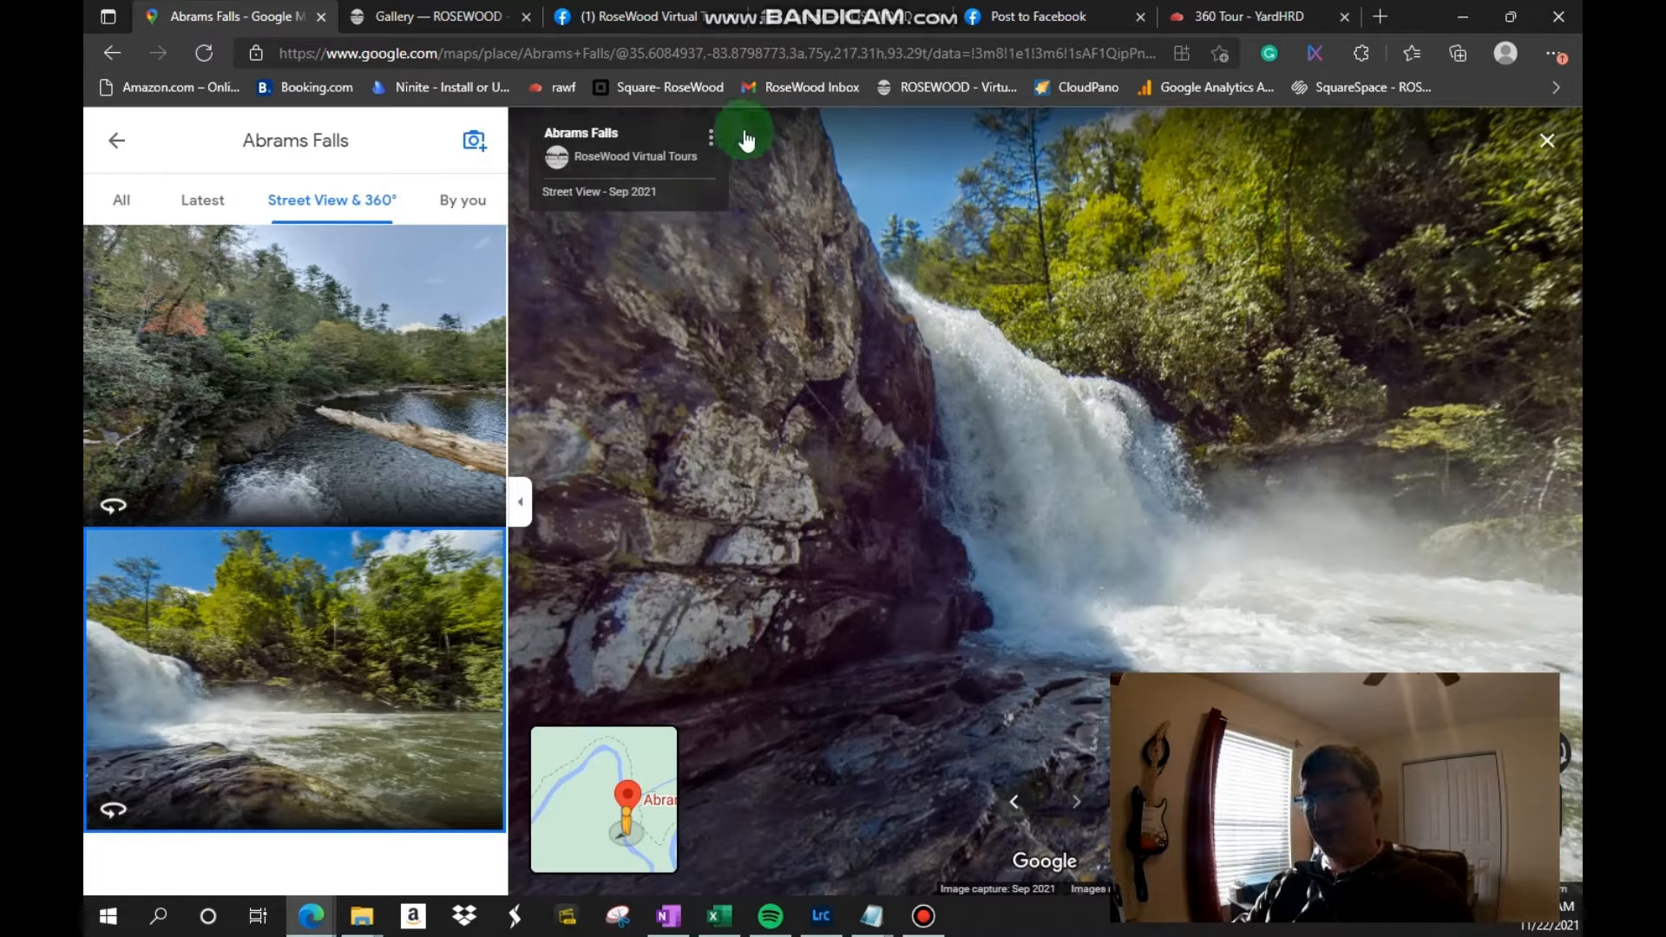
Step: Copy the Medium-size embed HTML of the Abrams Falls view and close the share dialog
left_click(710, 139)
left_click(768, 223)
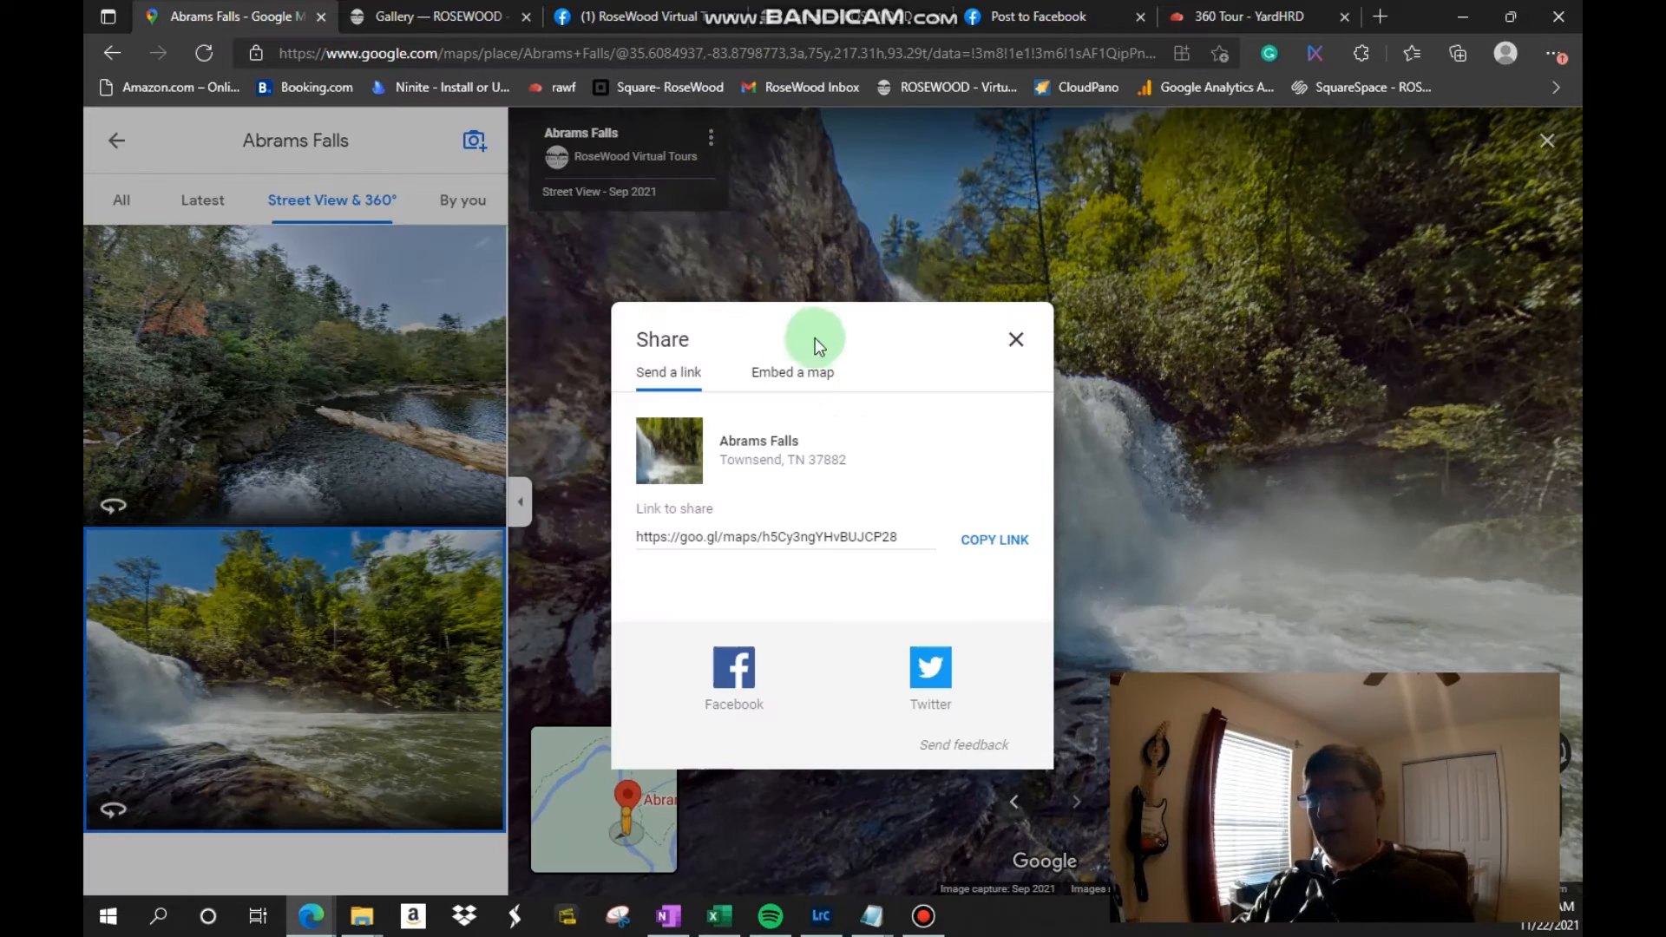
left_click(791, 392)
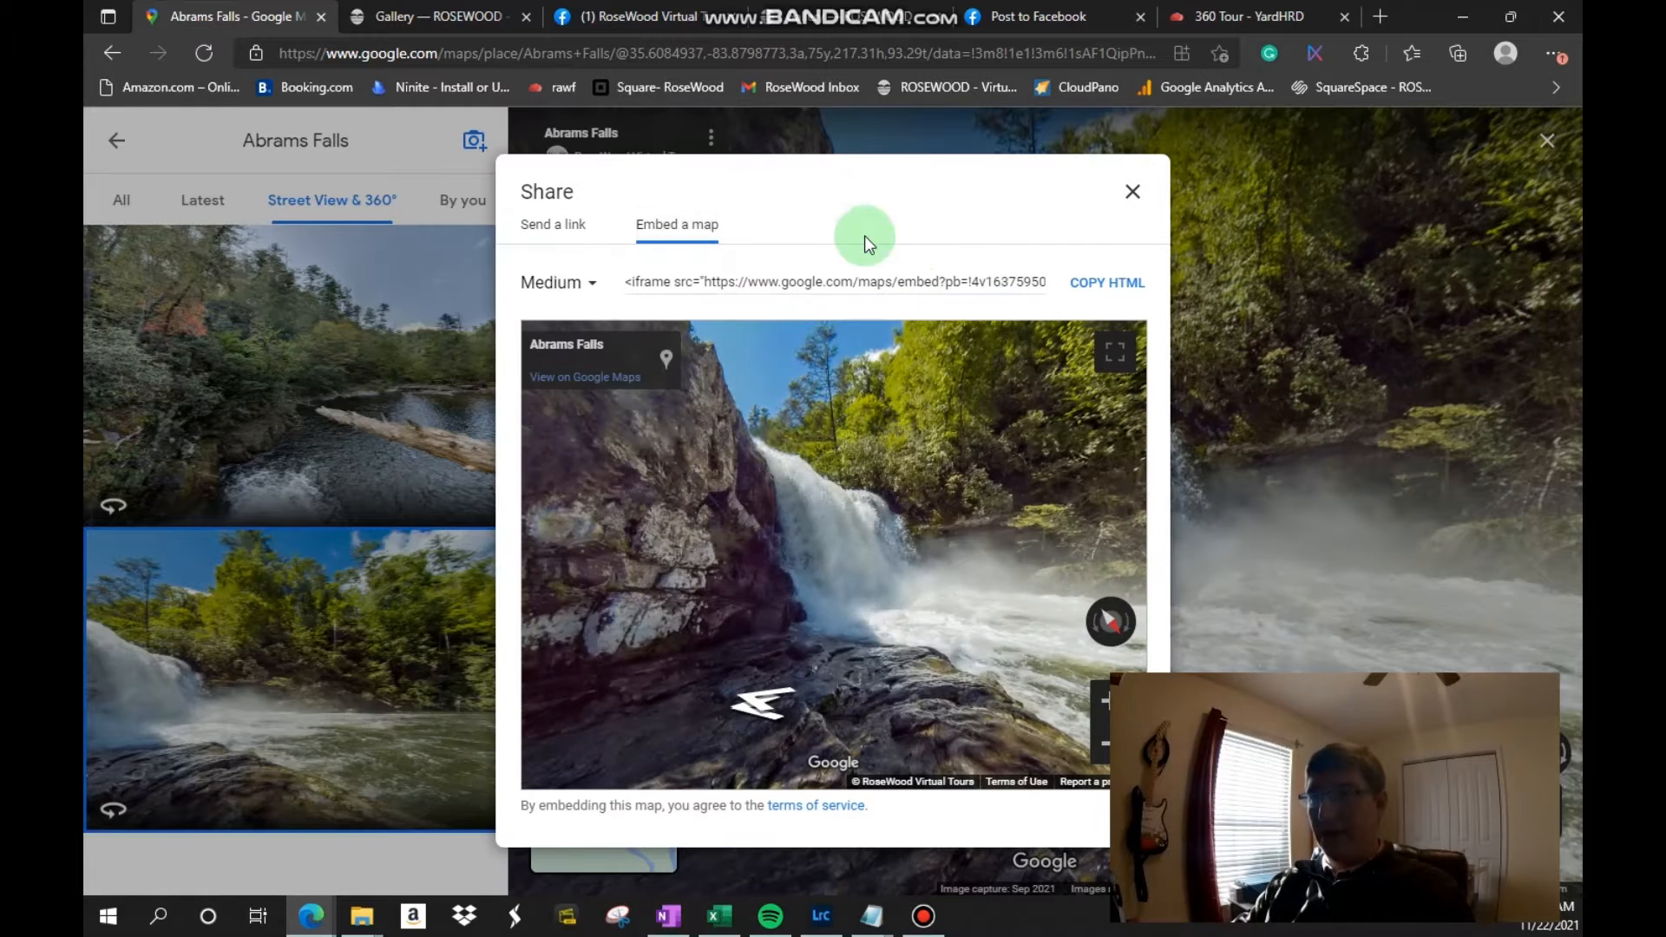
left_click(1091, 283)
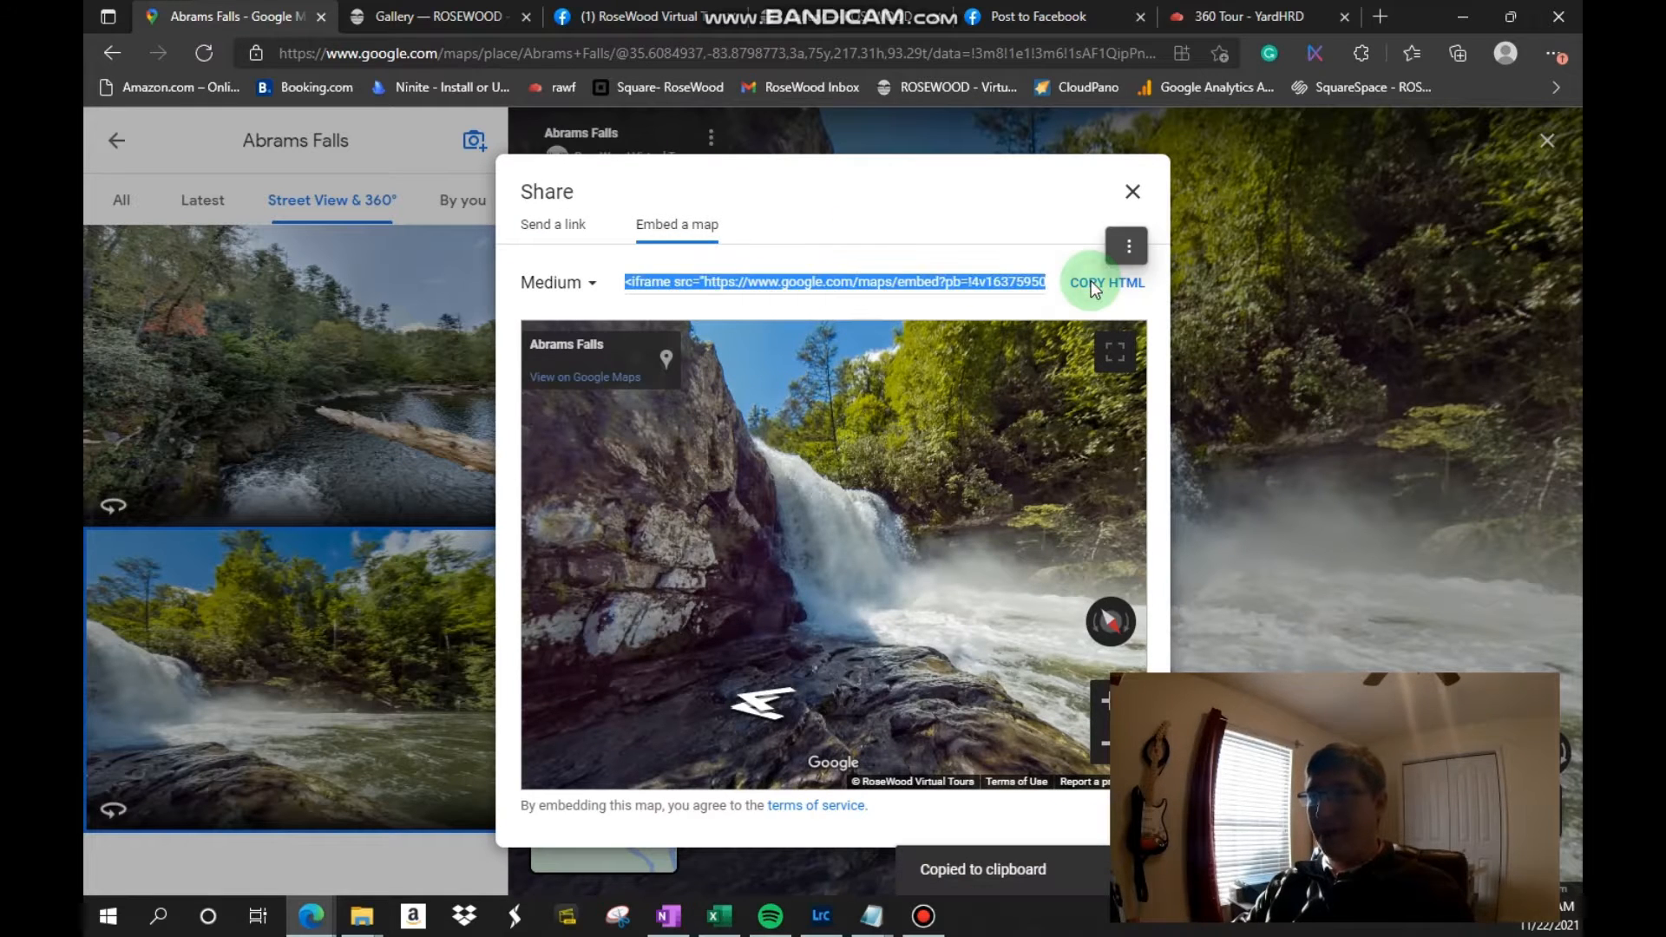
mouse_move(871, 916)
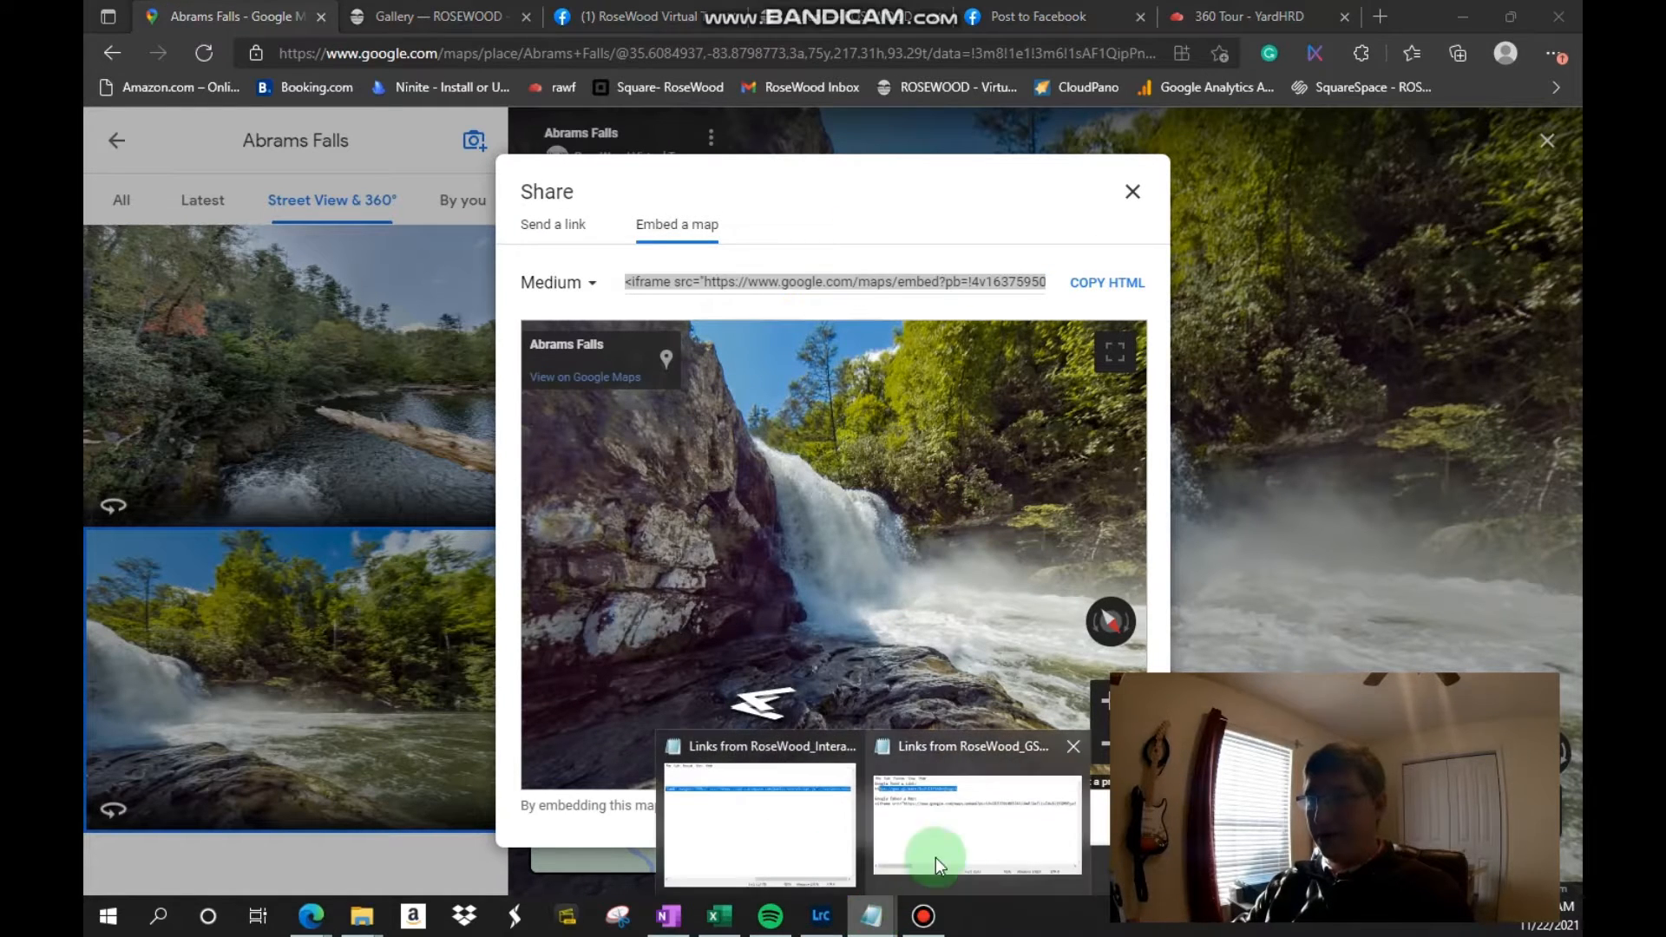
mouse_move(962, 846)
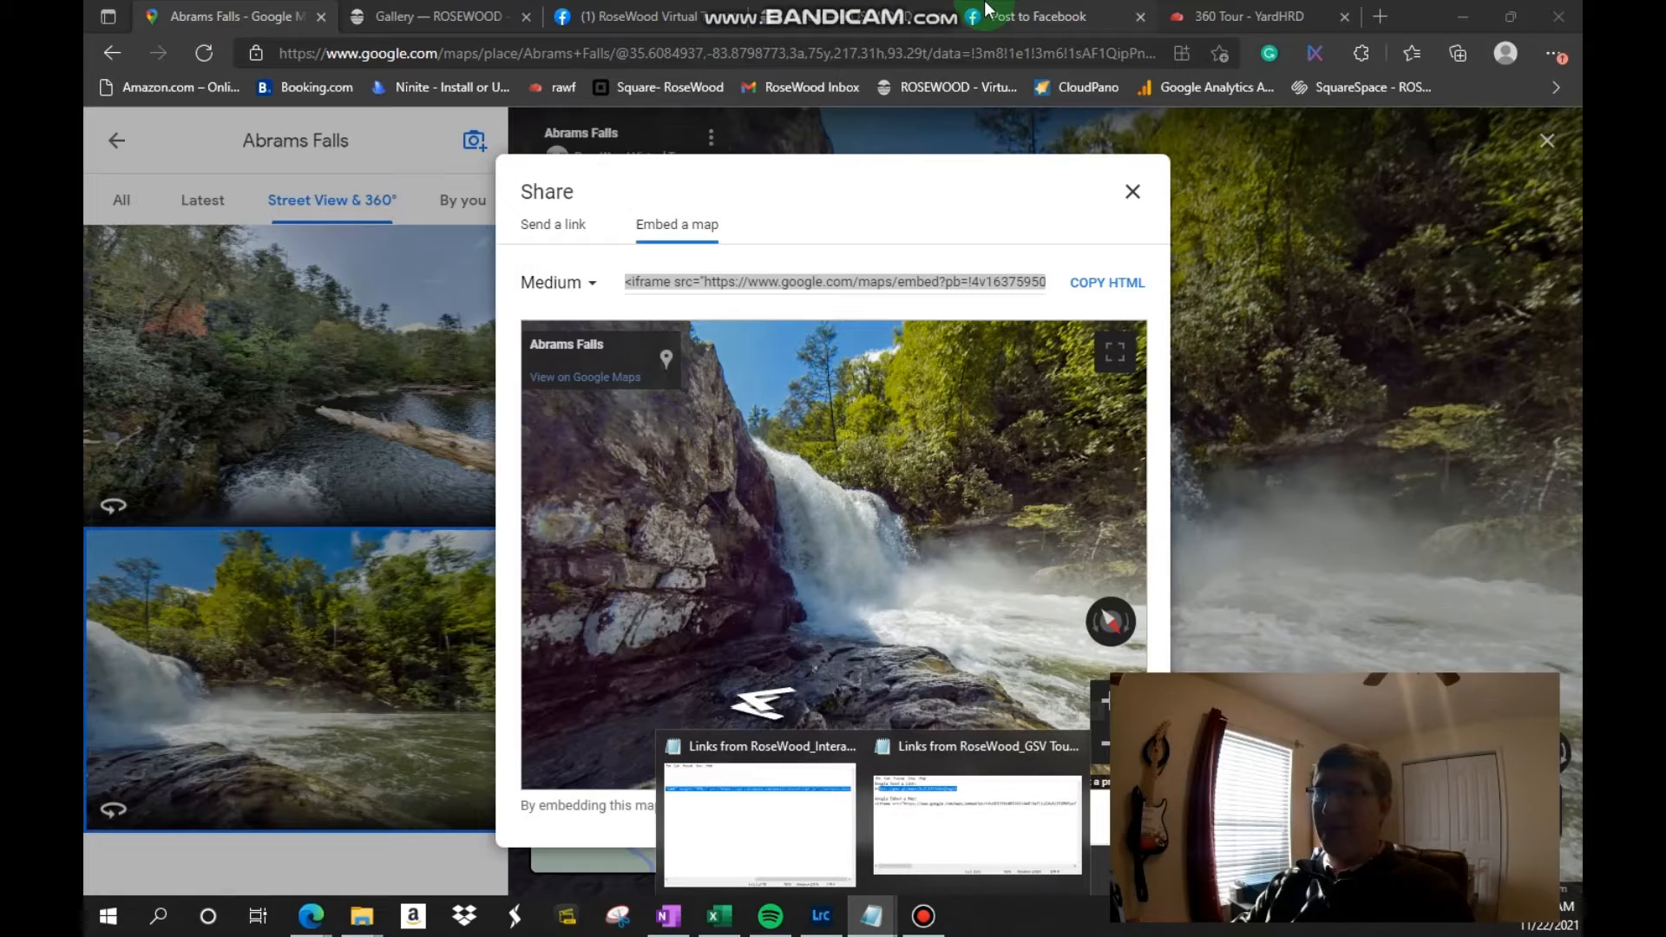
left_click(1114, 196)
Step: Switch to the Squarespace site editor and open the Gallary page's content for editing
left_click(382, 19)
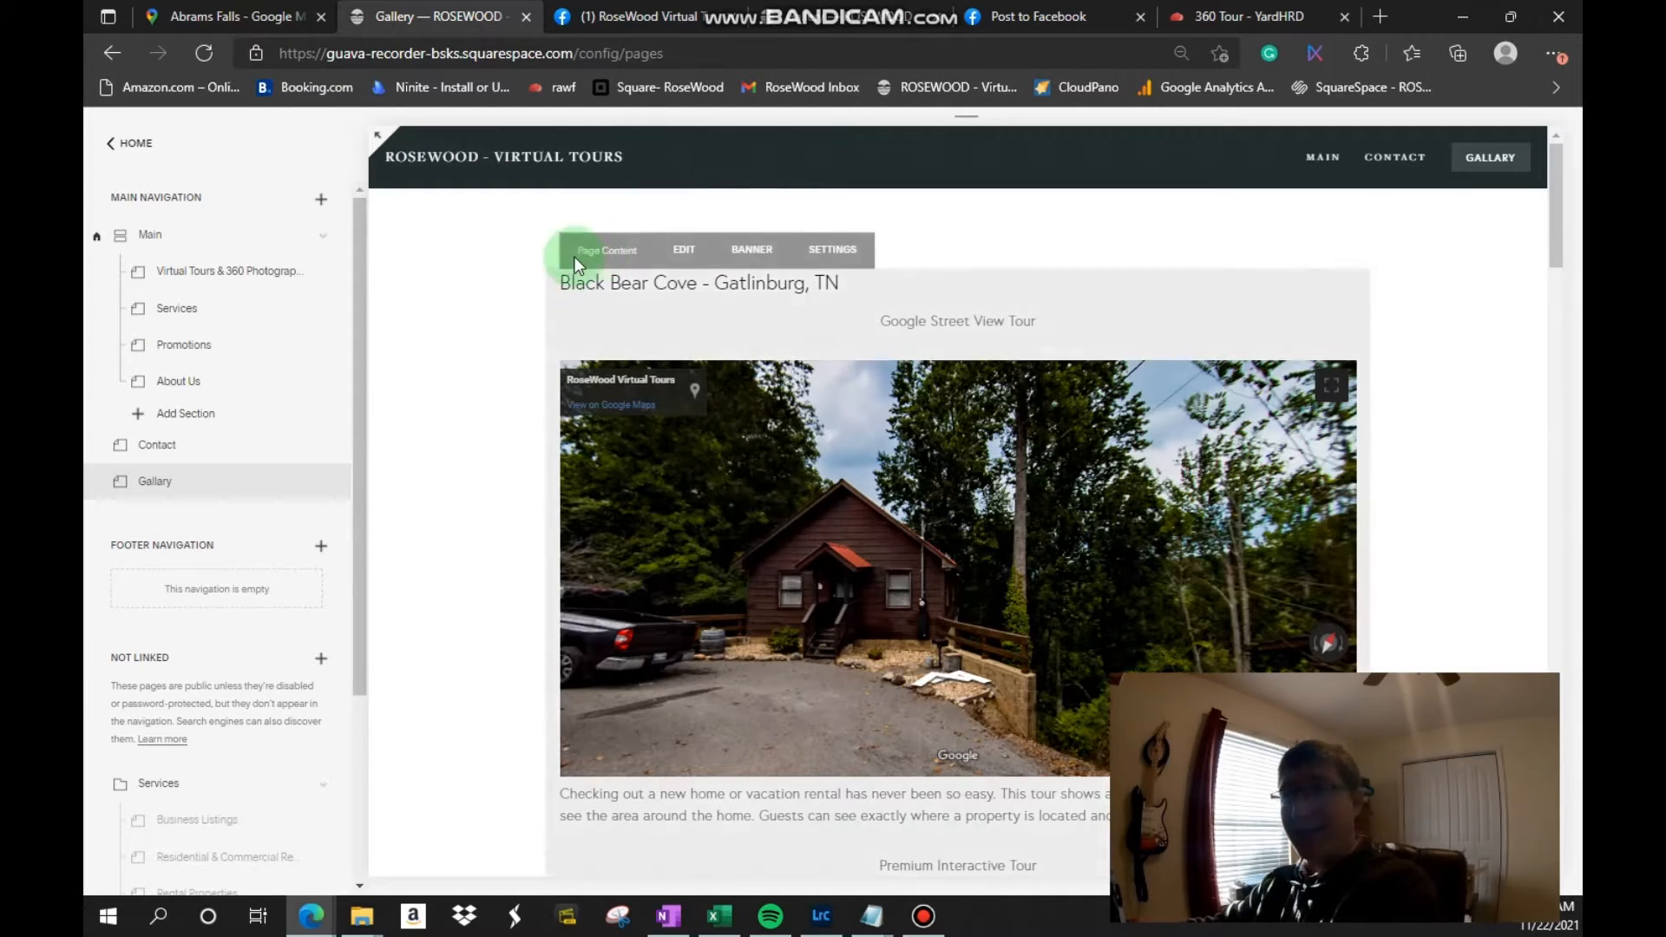
left_click(132, 149)
left_click(149, 243)
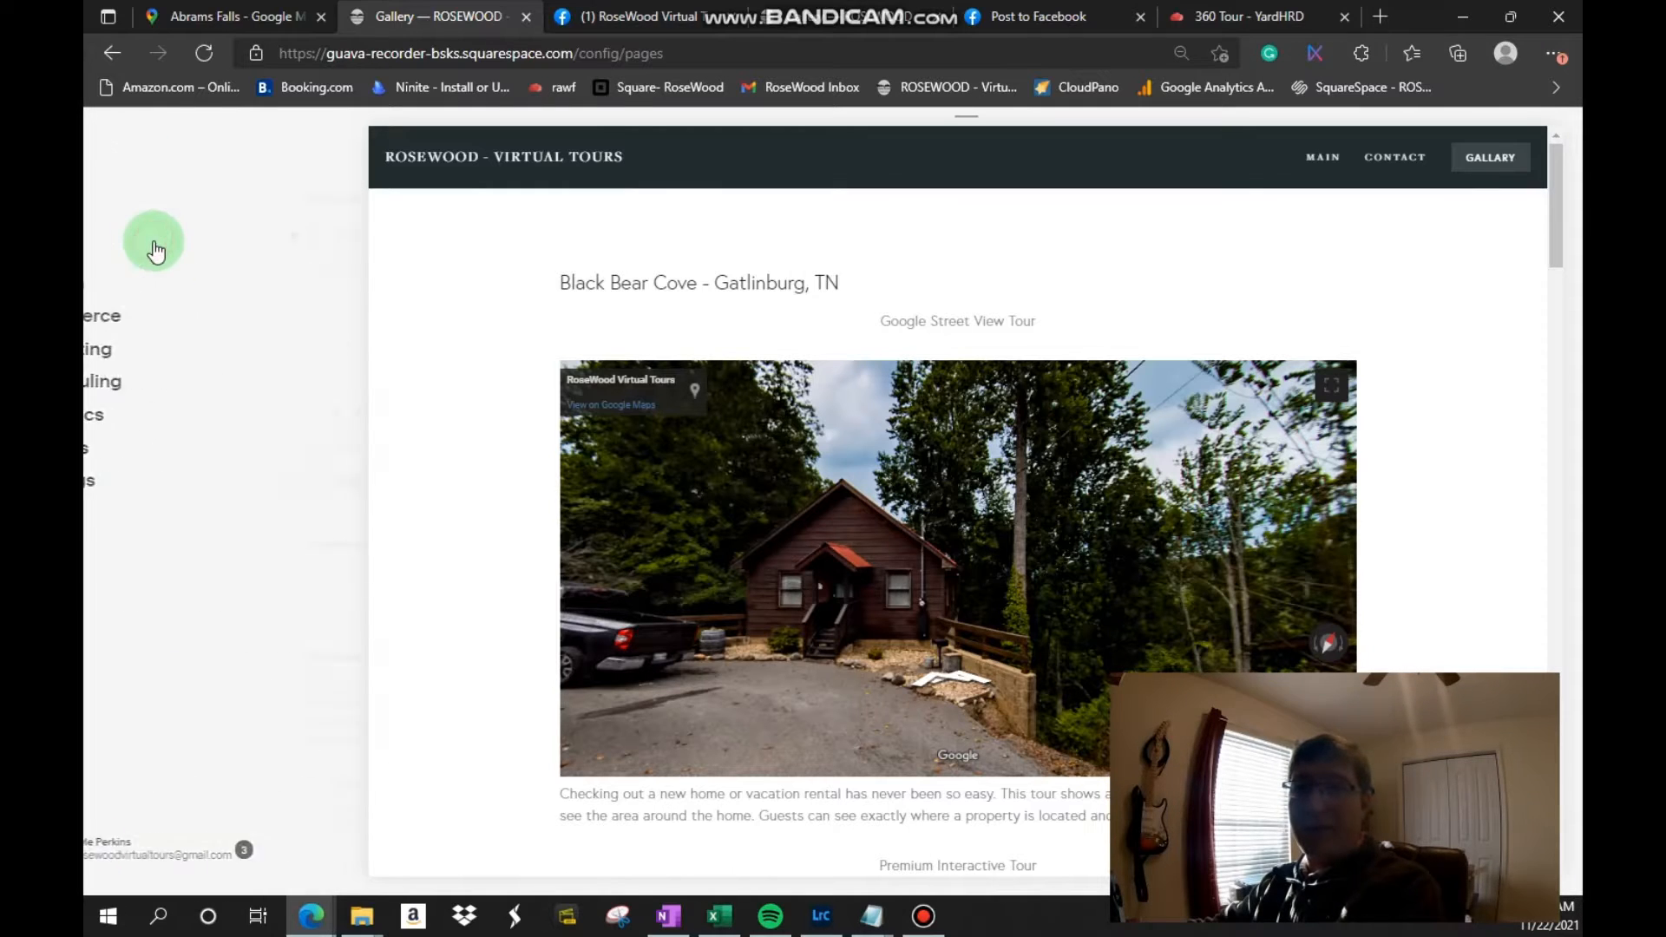
left_click(700, 271)
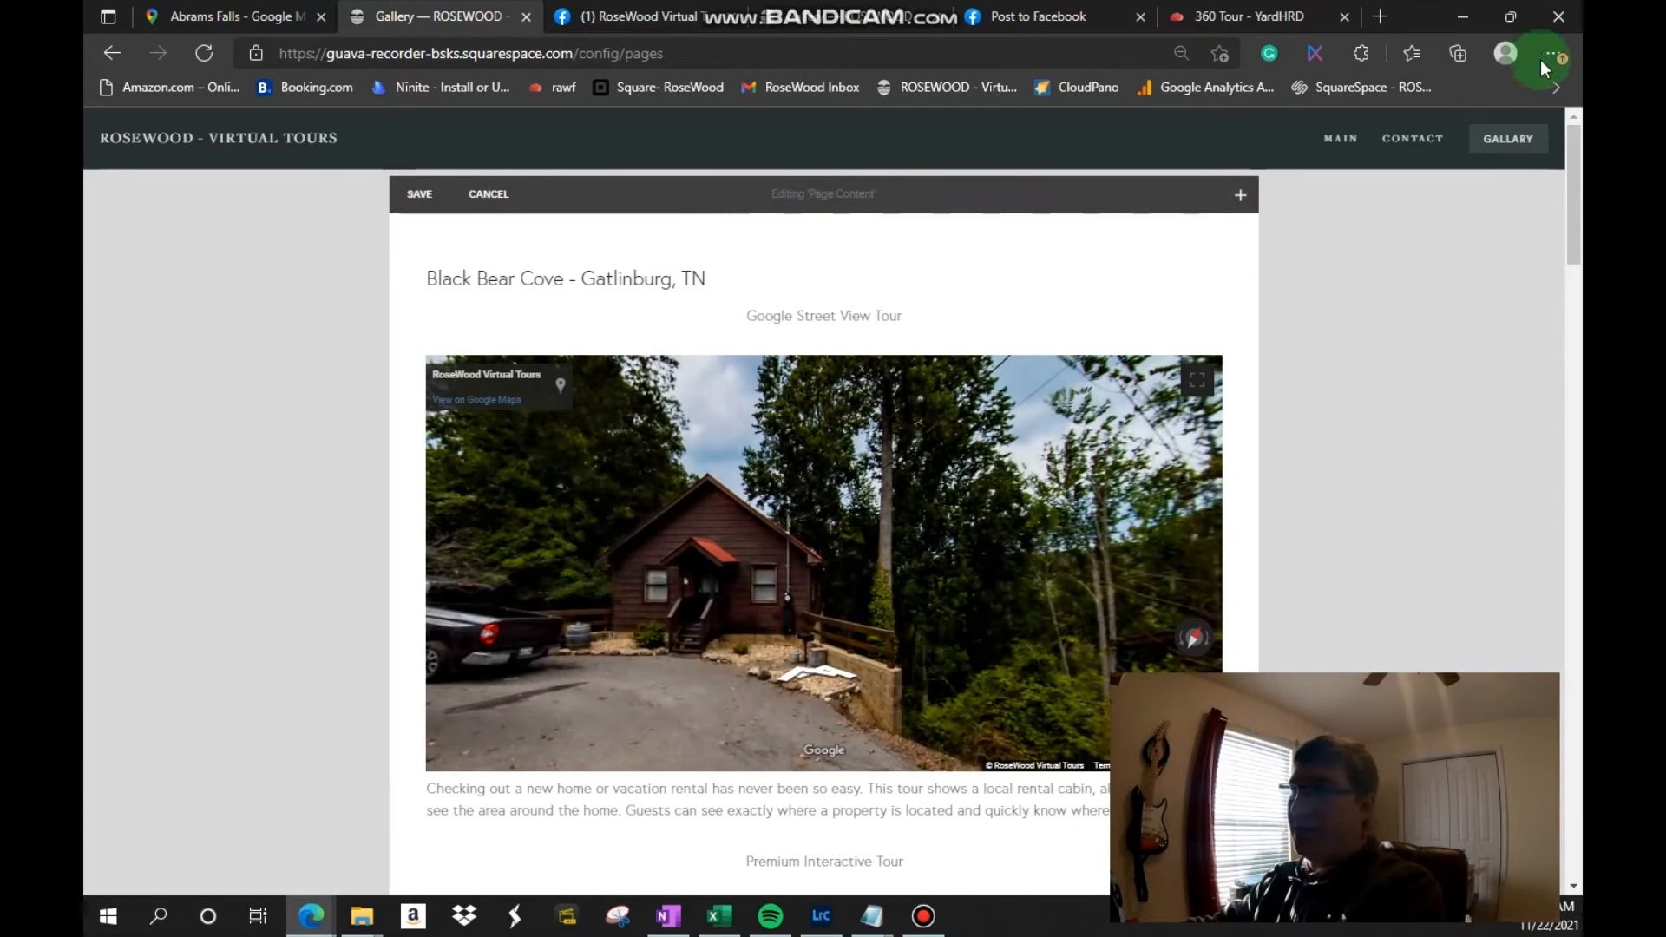
Step: Add a Code block below the trails and destinations caption at the page's end and insert the copied Abrams Falls embed HTML
left_click_drag(1570, 121, 1495, 752)
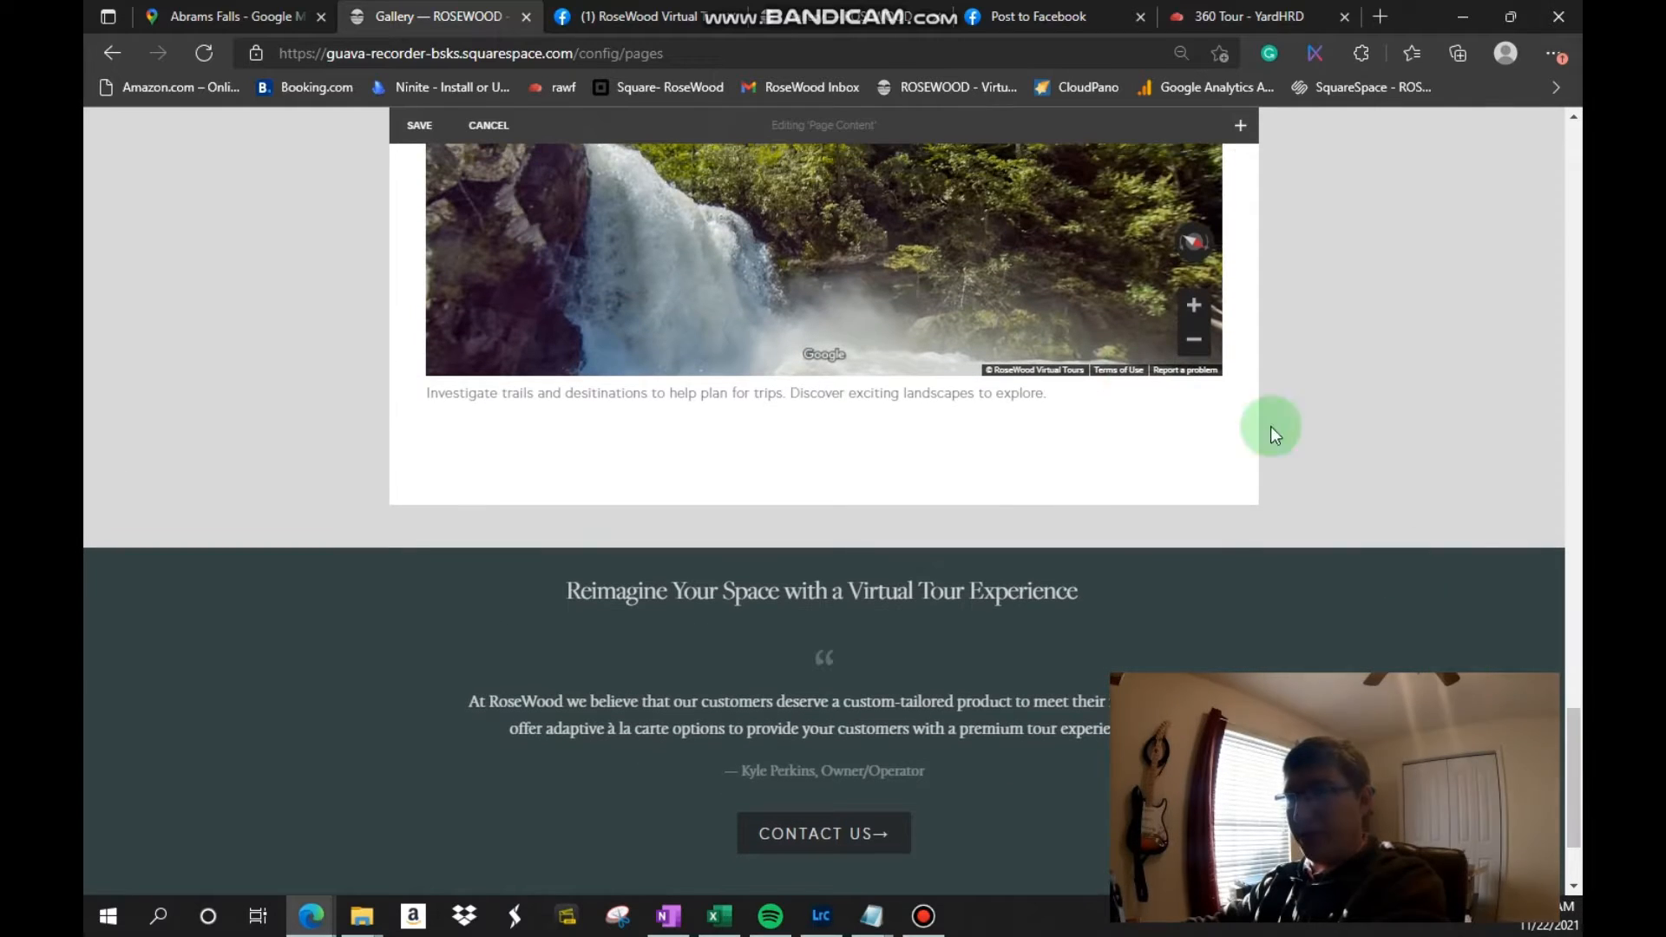
left_click(825, 427)
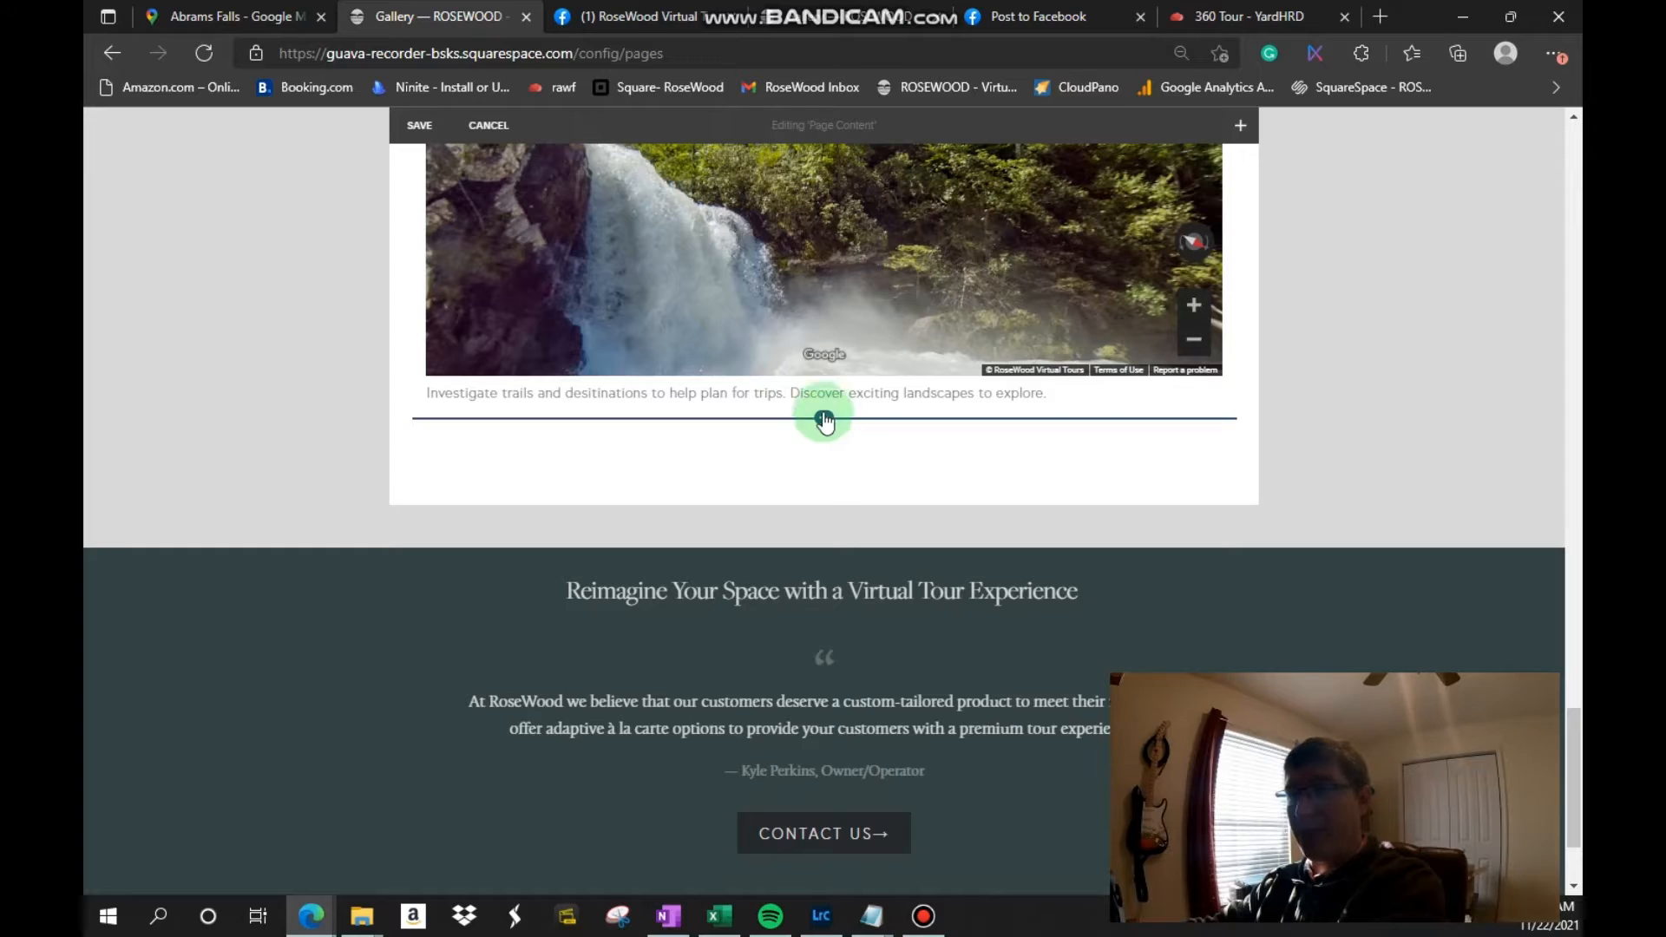
left_click(1008, 433)
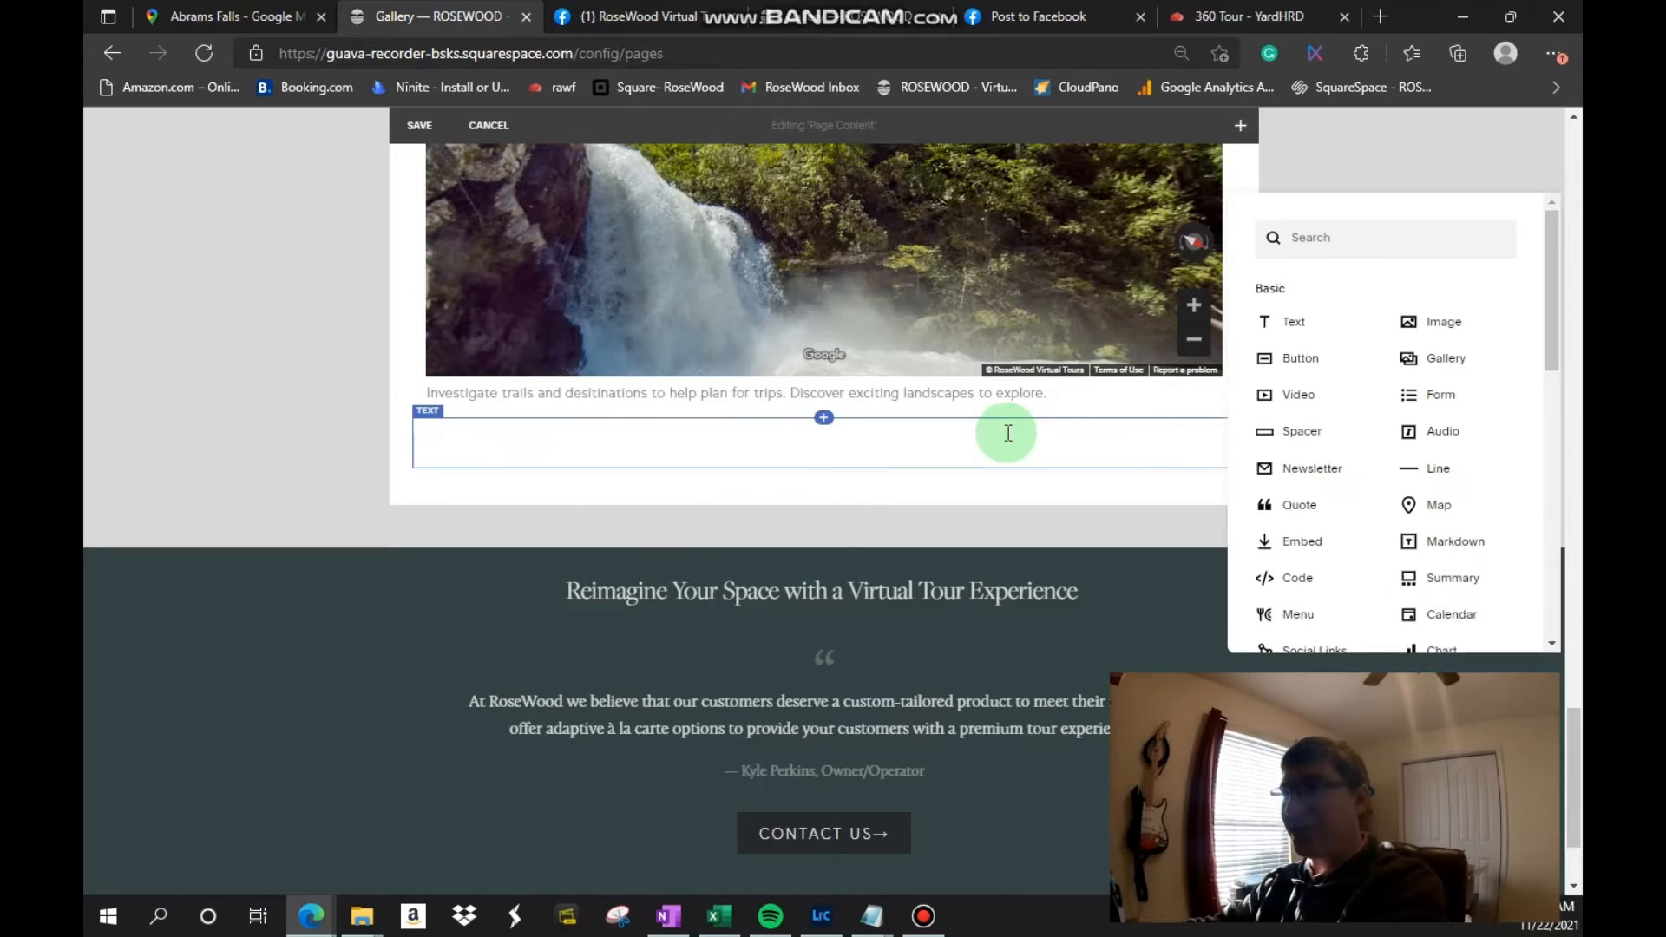
left_click(1342, 591)
left_click(1332, 664)
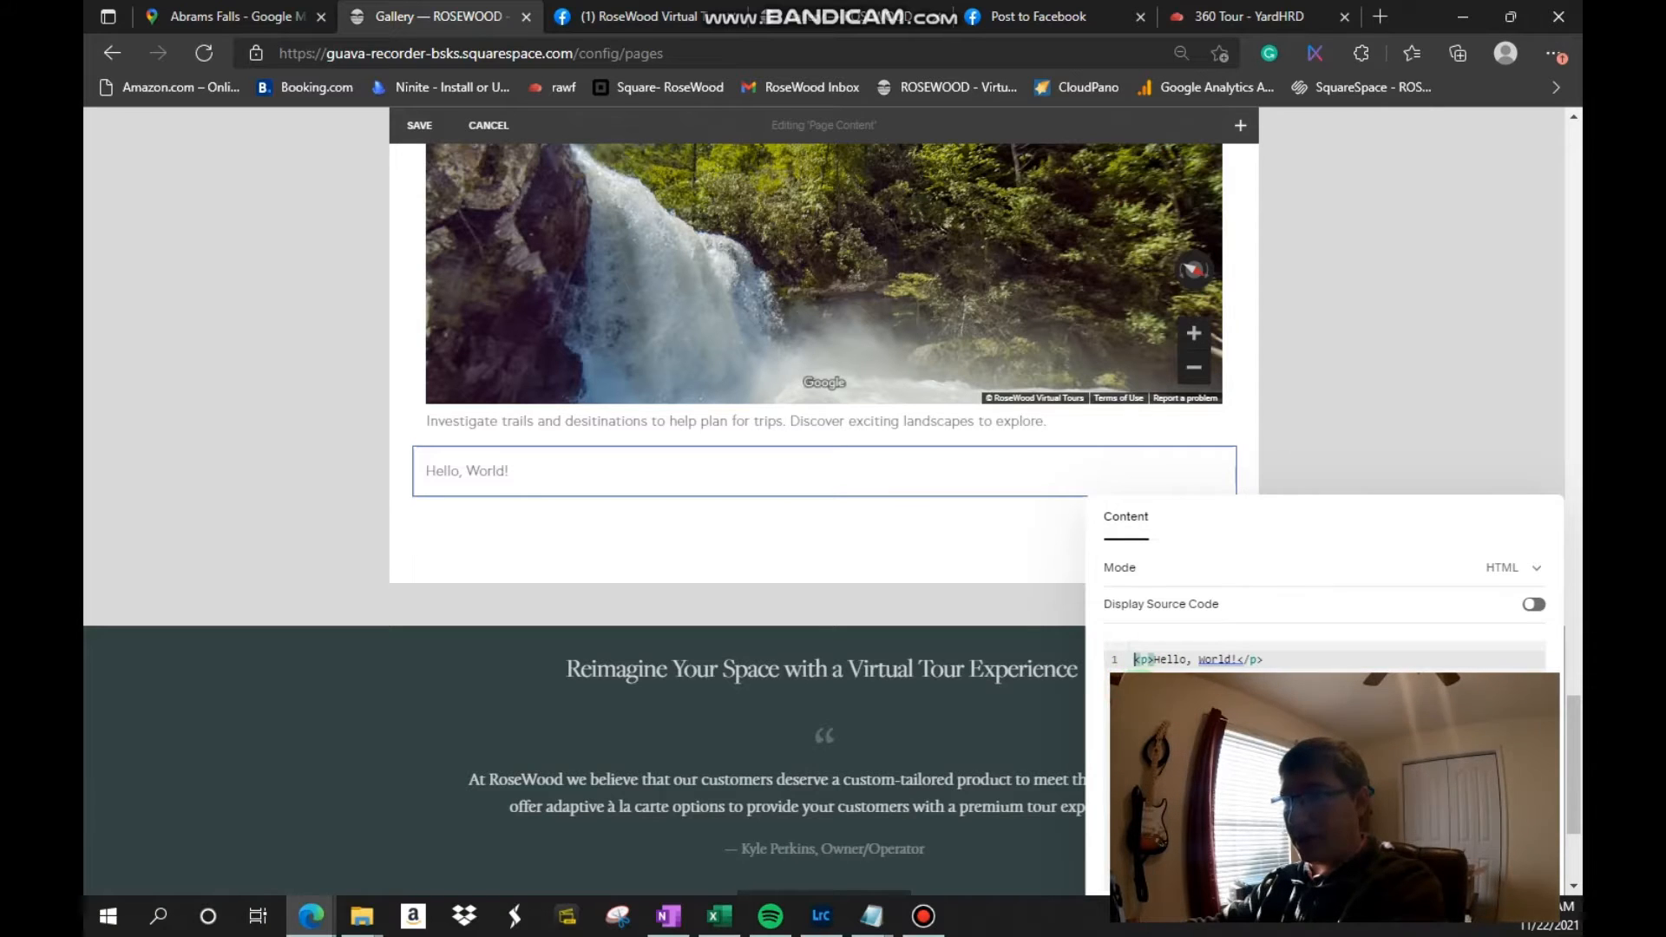
key("ctrl+a")
key("BackSpace")
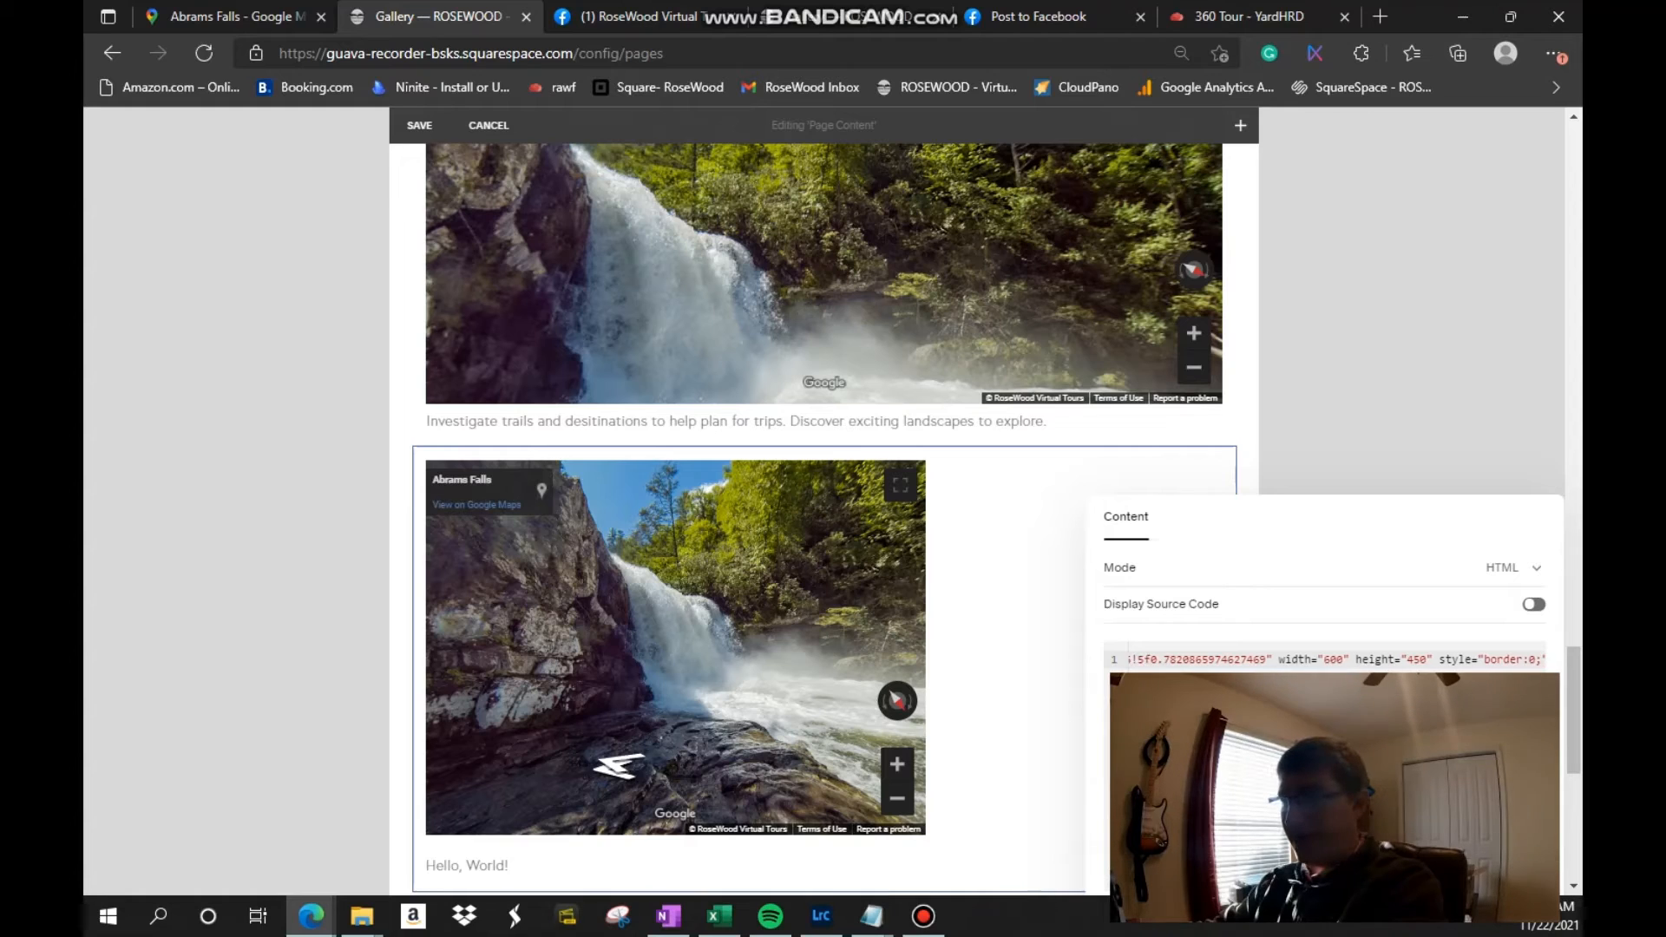
Step: Set the iframe width in the Abrams Falls embed code to 100%
left_click(1345, 660)
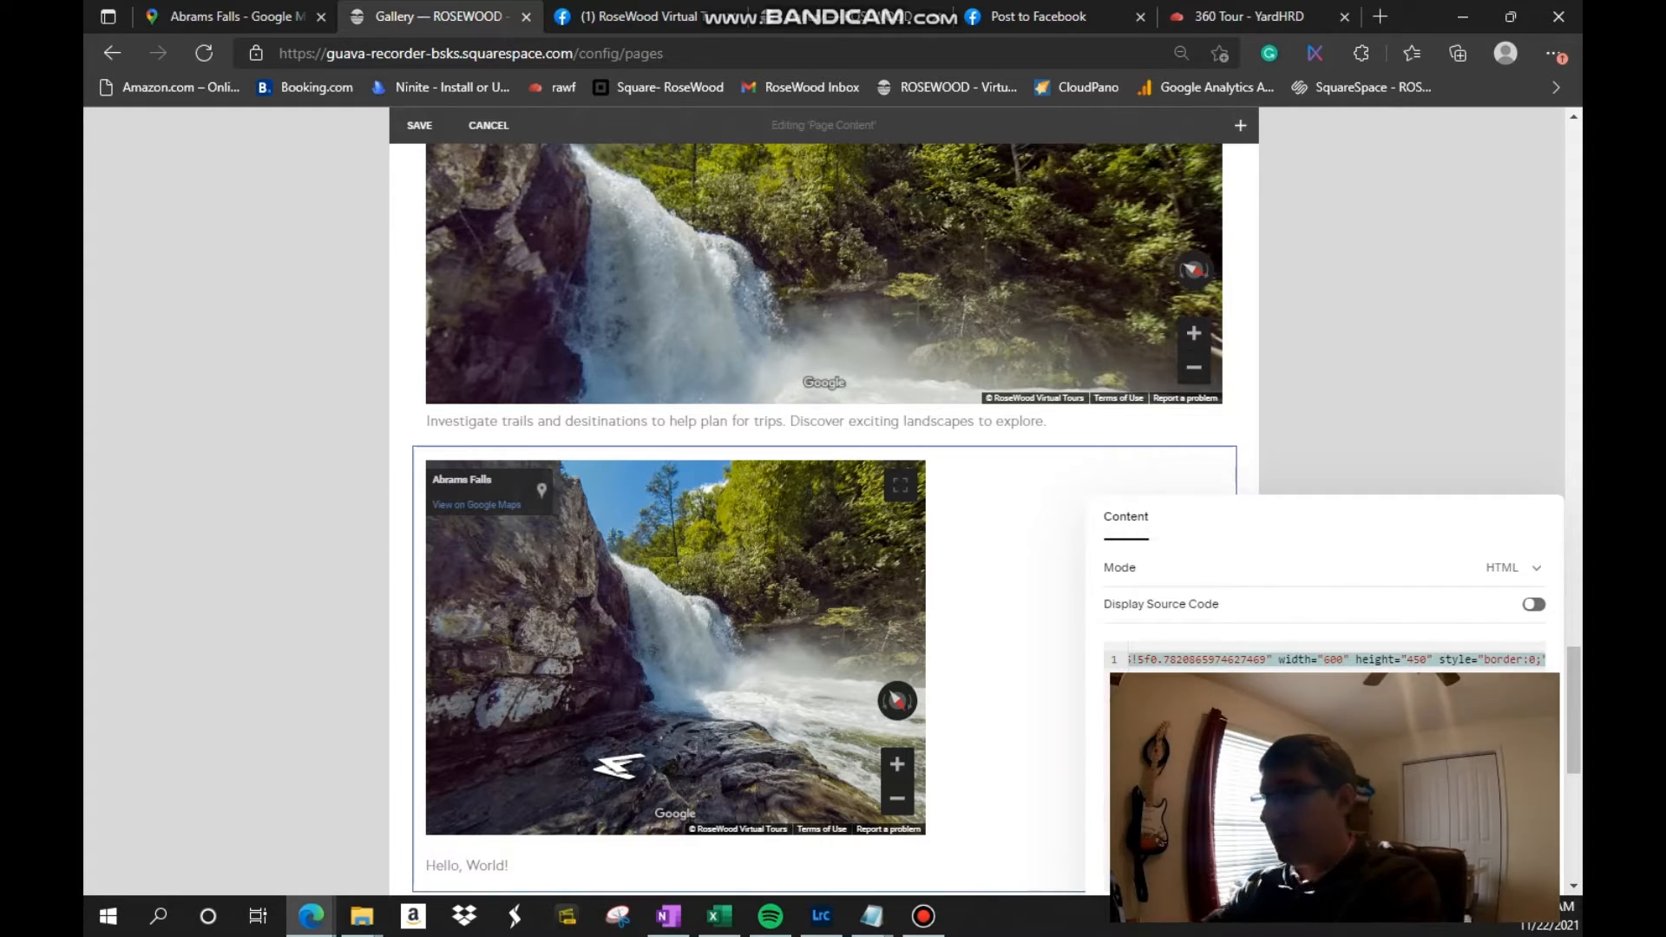
key("BackSpace")
key("BackSpace")
type("1")
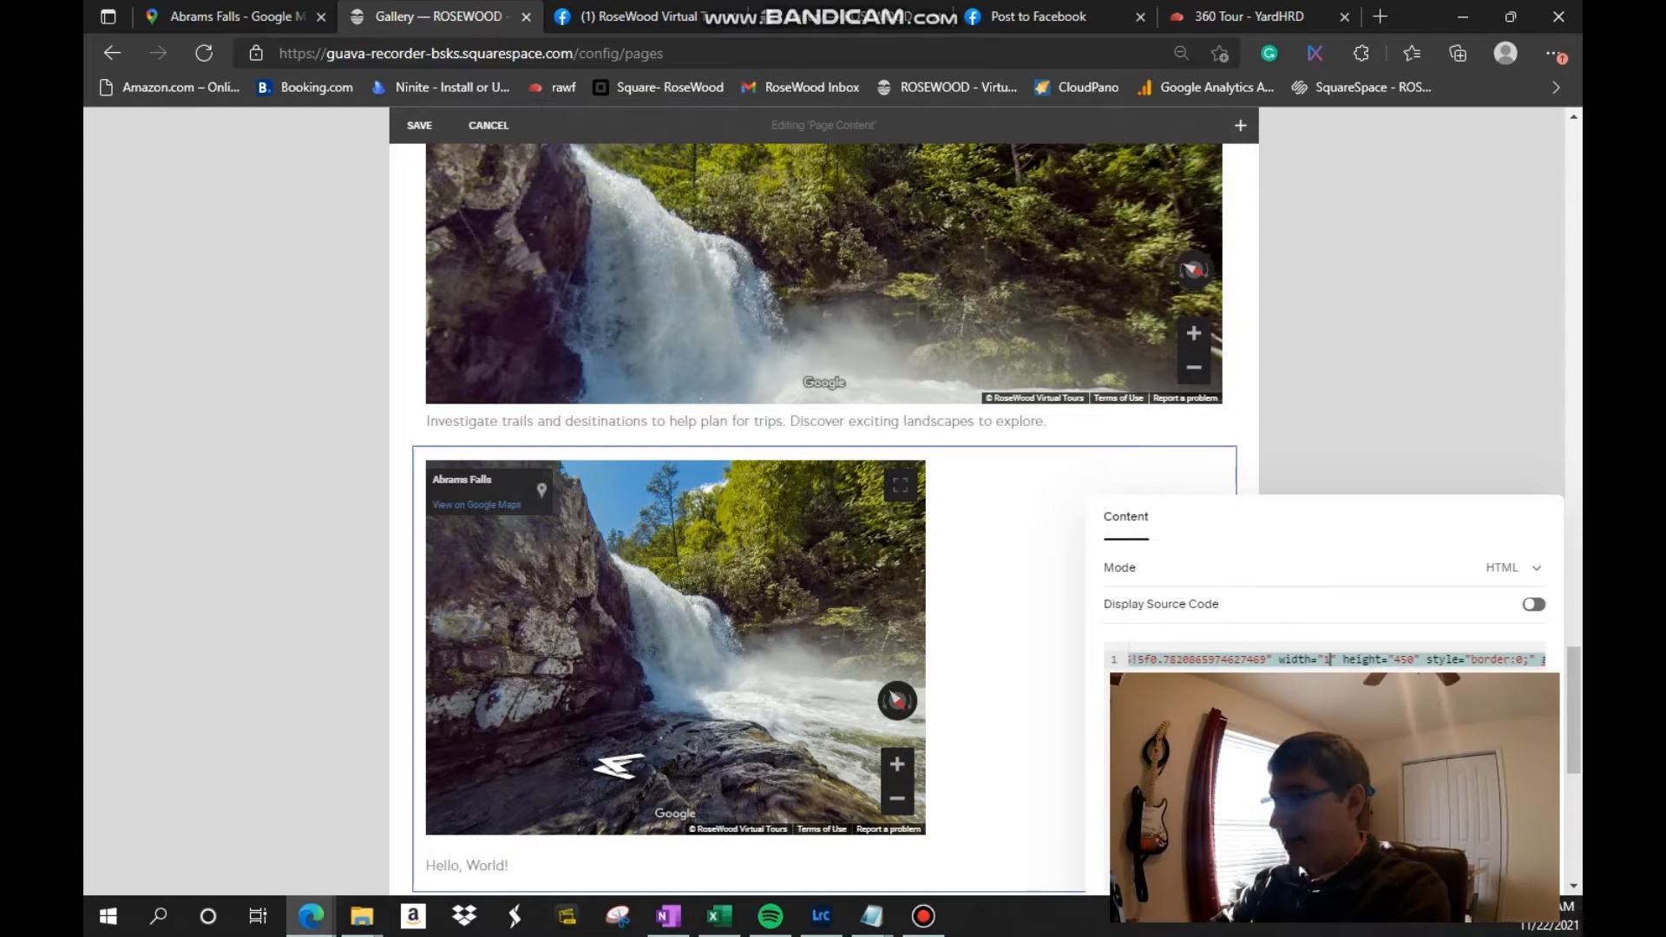
type("00")
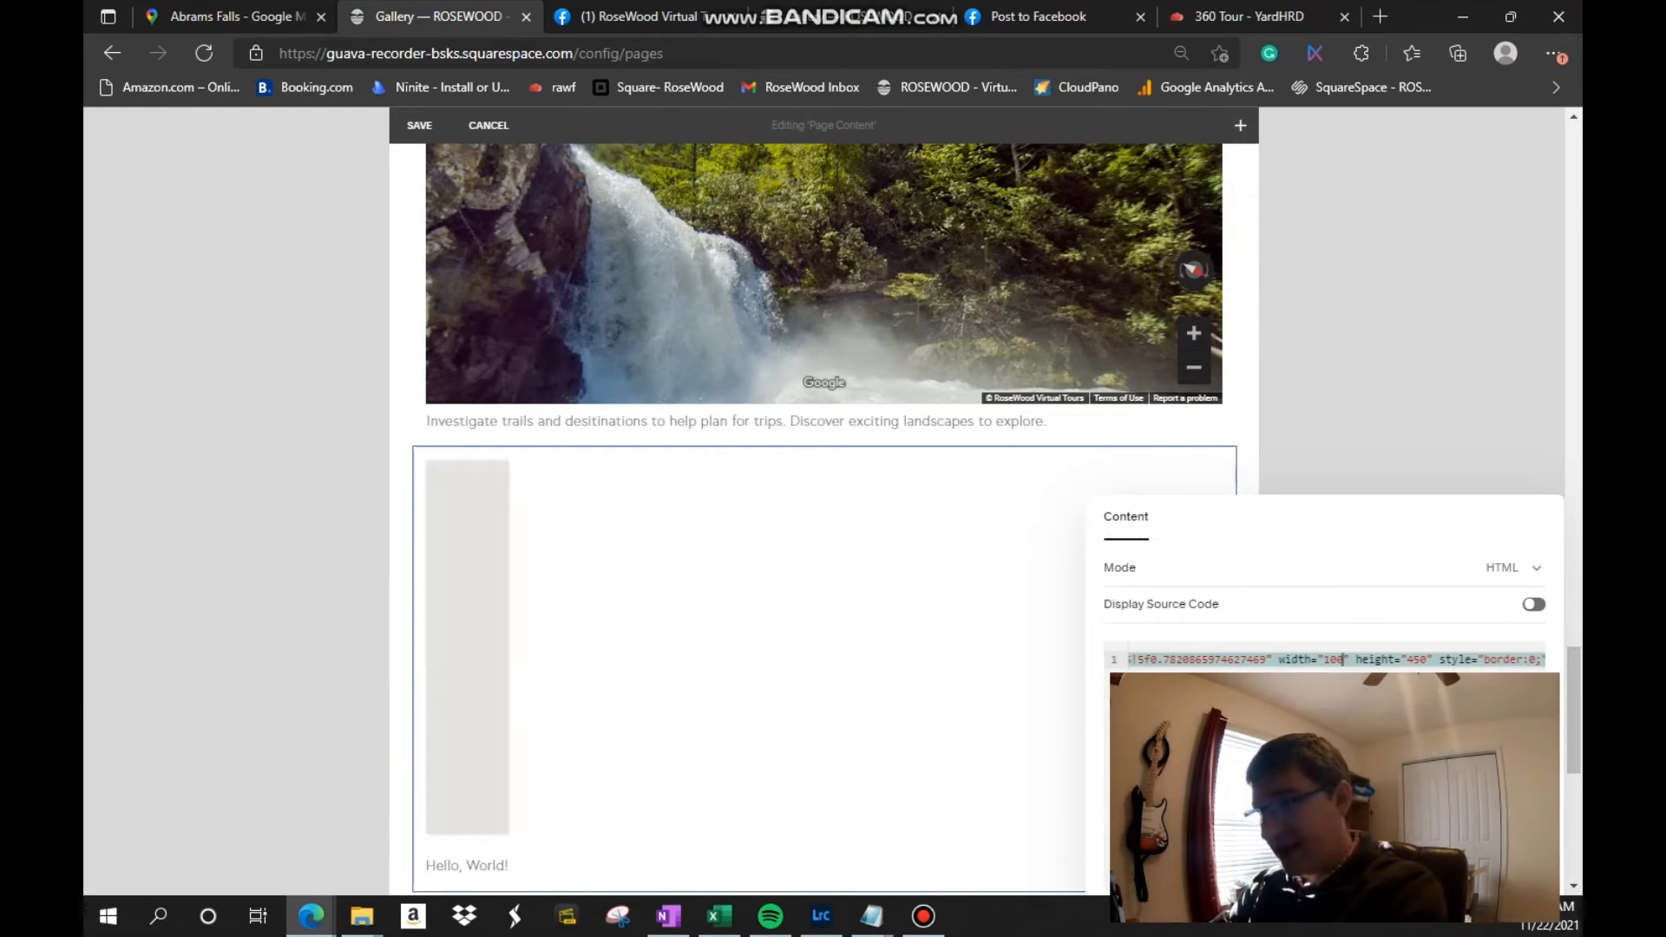
type("%")
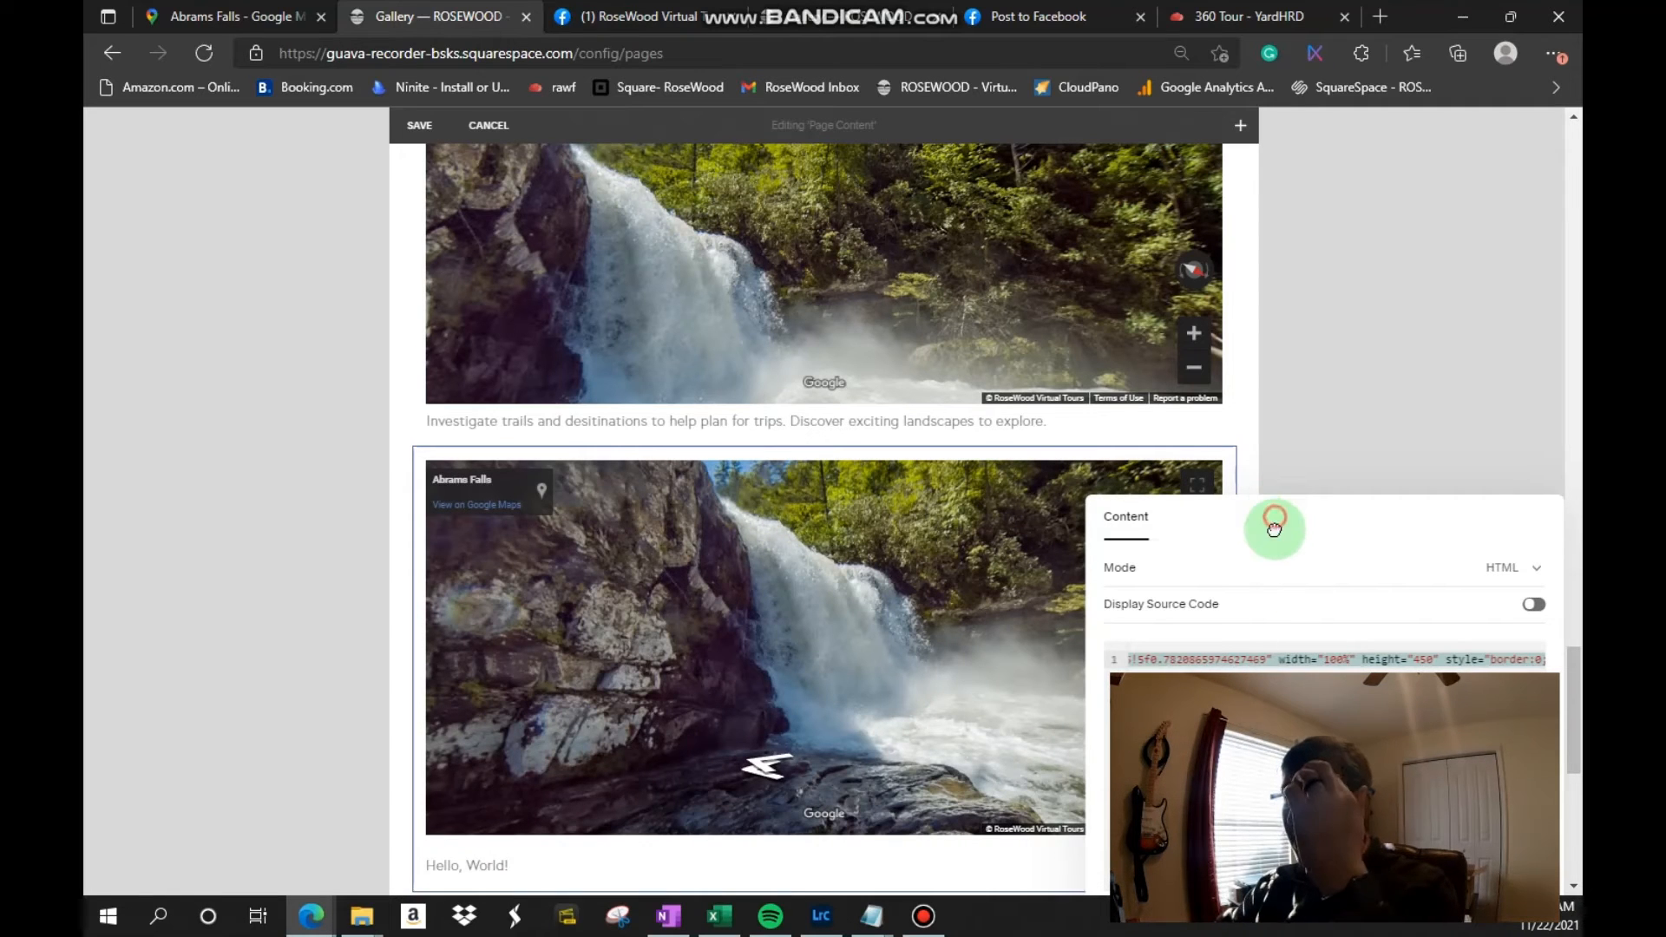
Step: Move the code editor clear of the preview and set the iframe height in the Abrams Falls embed code to 500
left_click_drag(1274, 530, 472, 577)
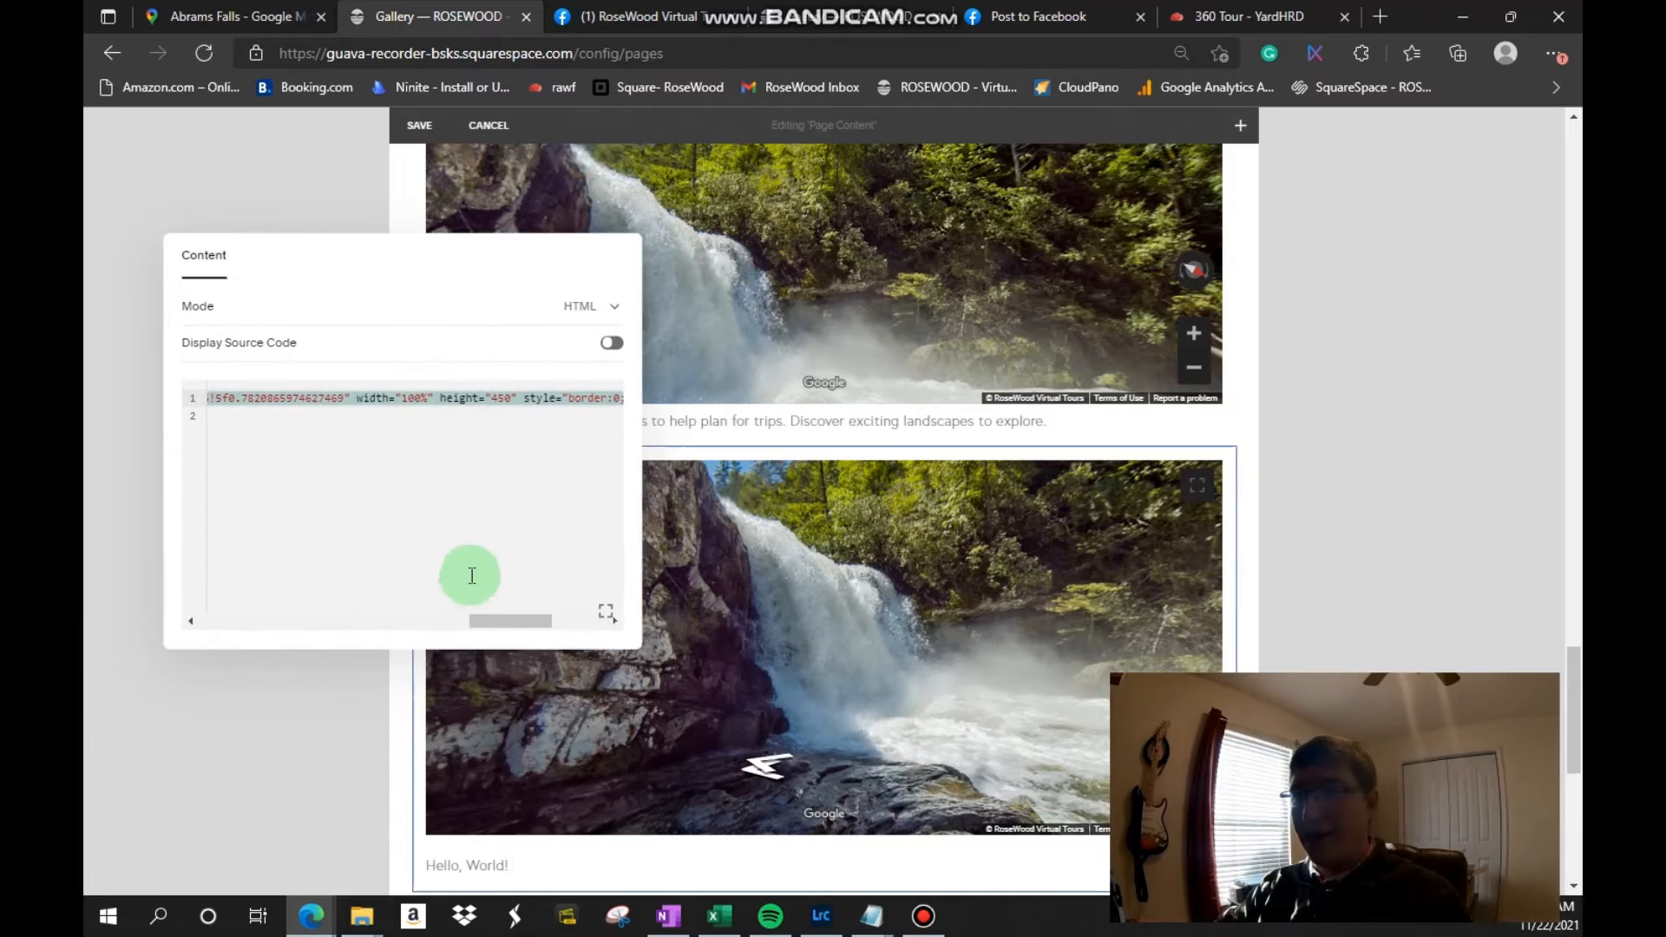
left_click(500, 398)
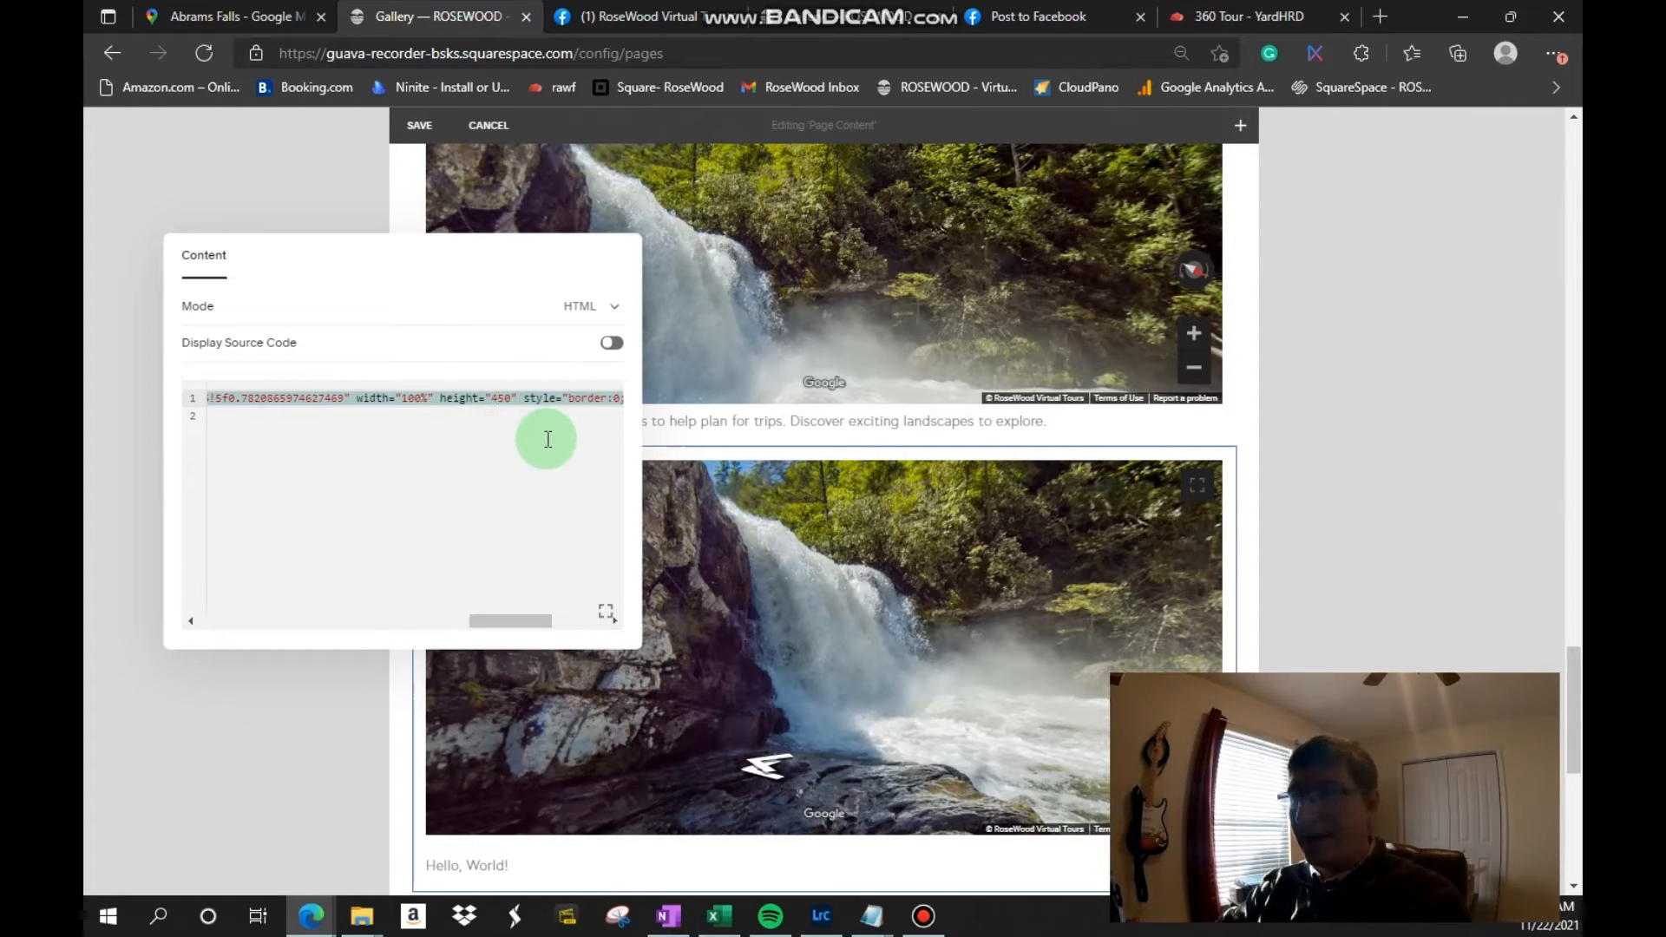
key("Right")
key("BackSpace")
key("BackSpace")
type("5")
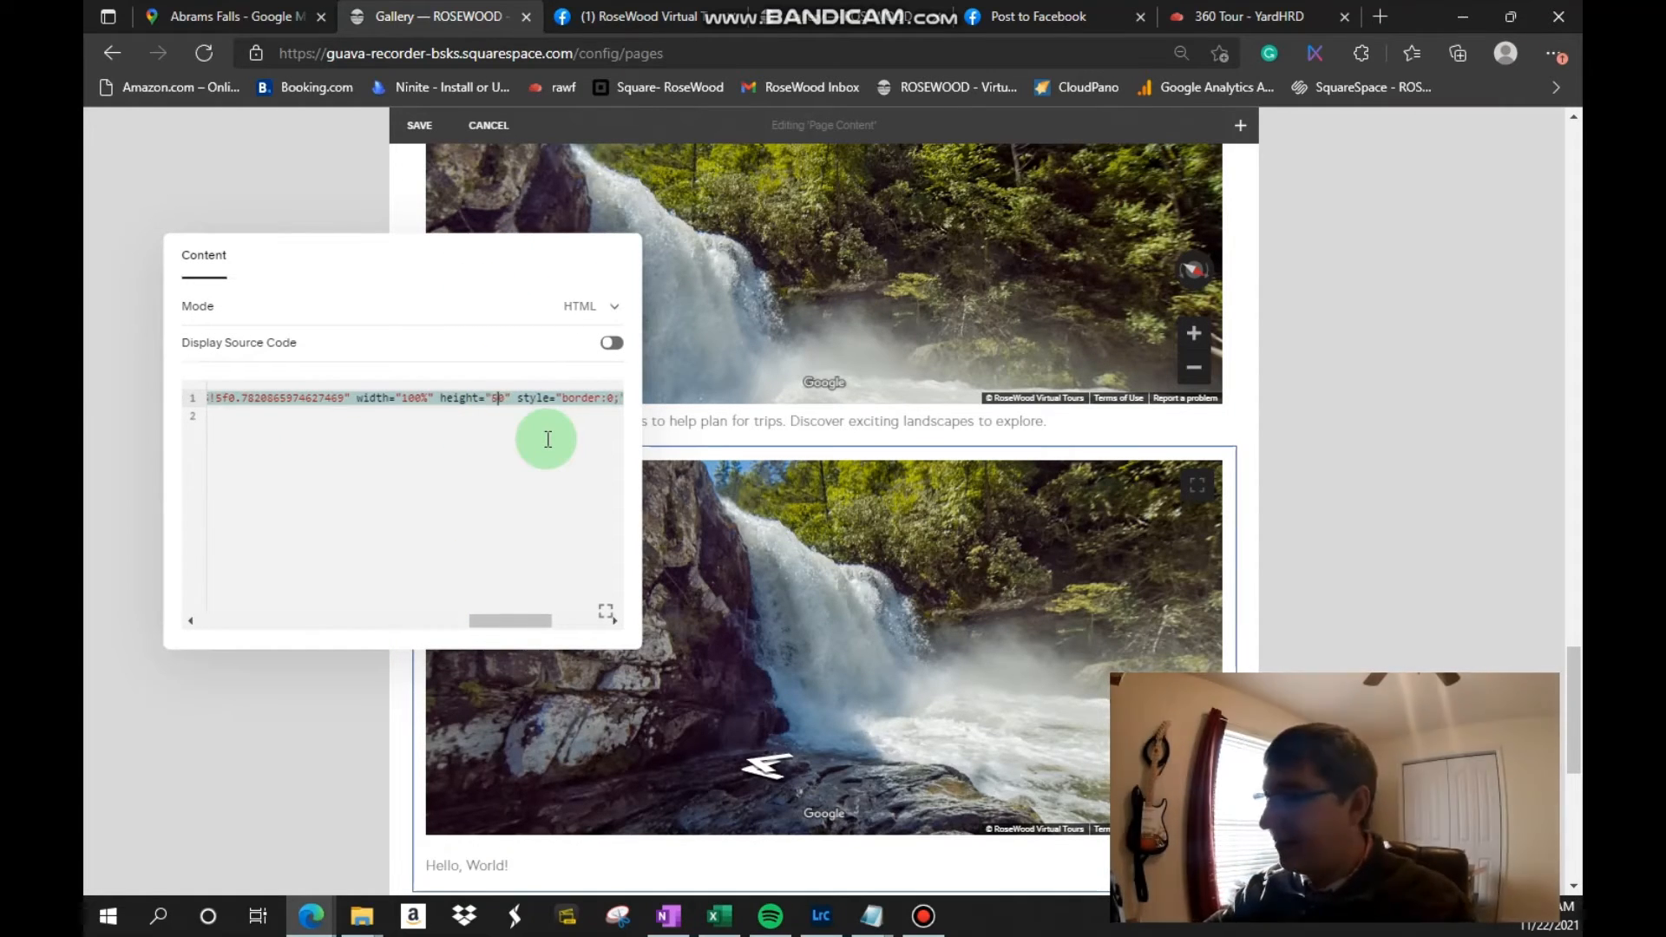
type("00")
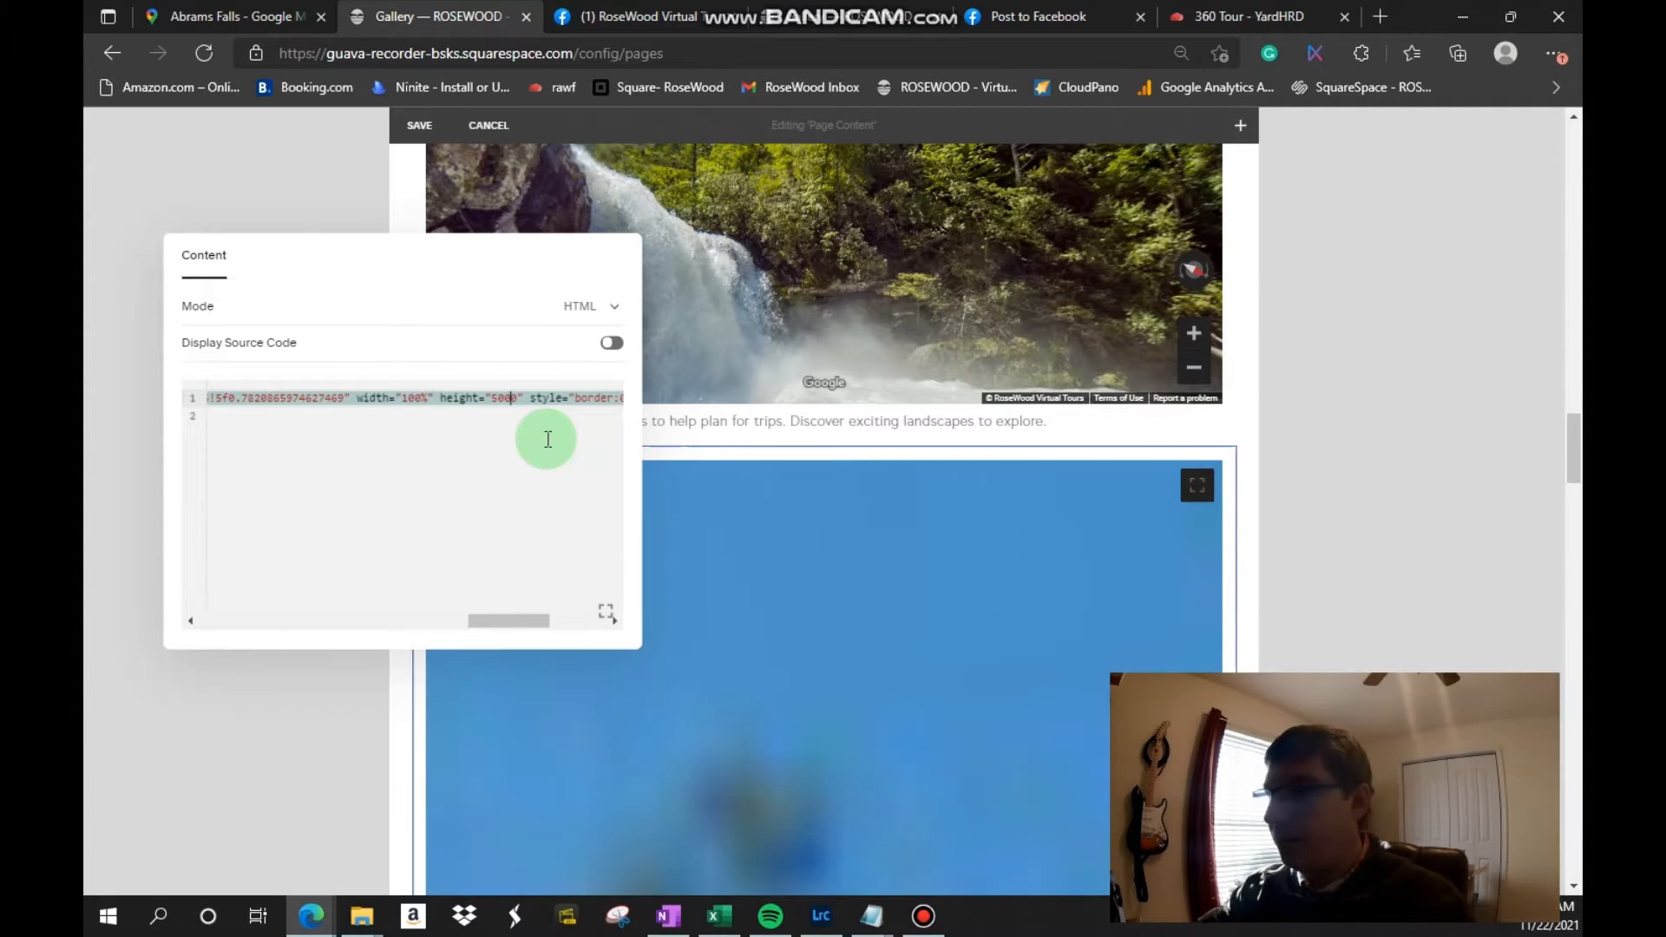
key("BackSpace")
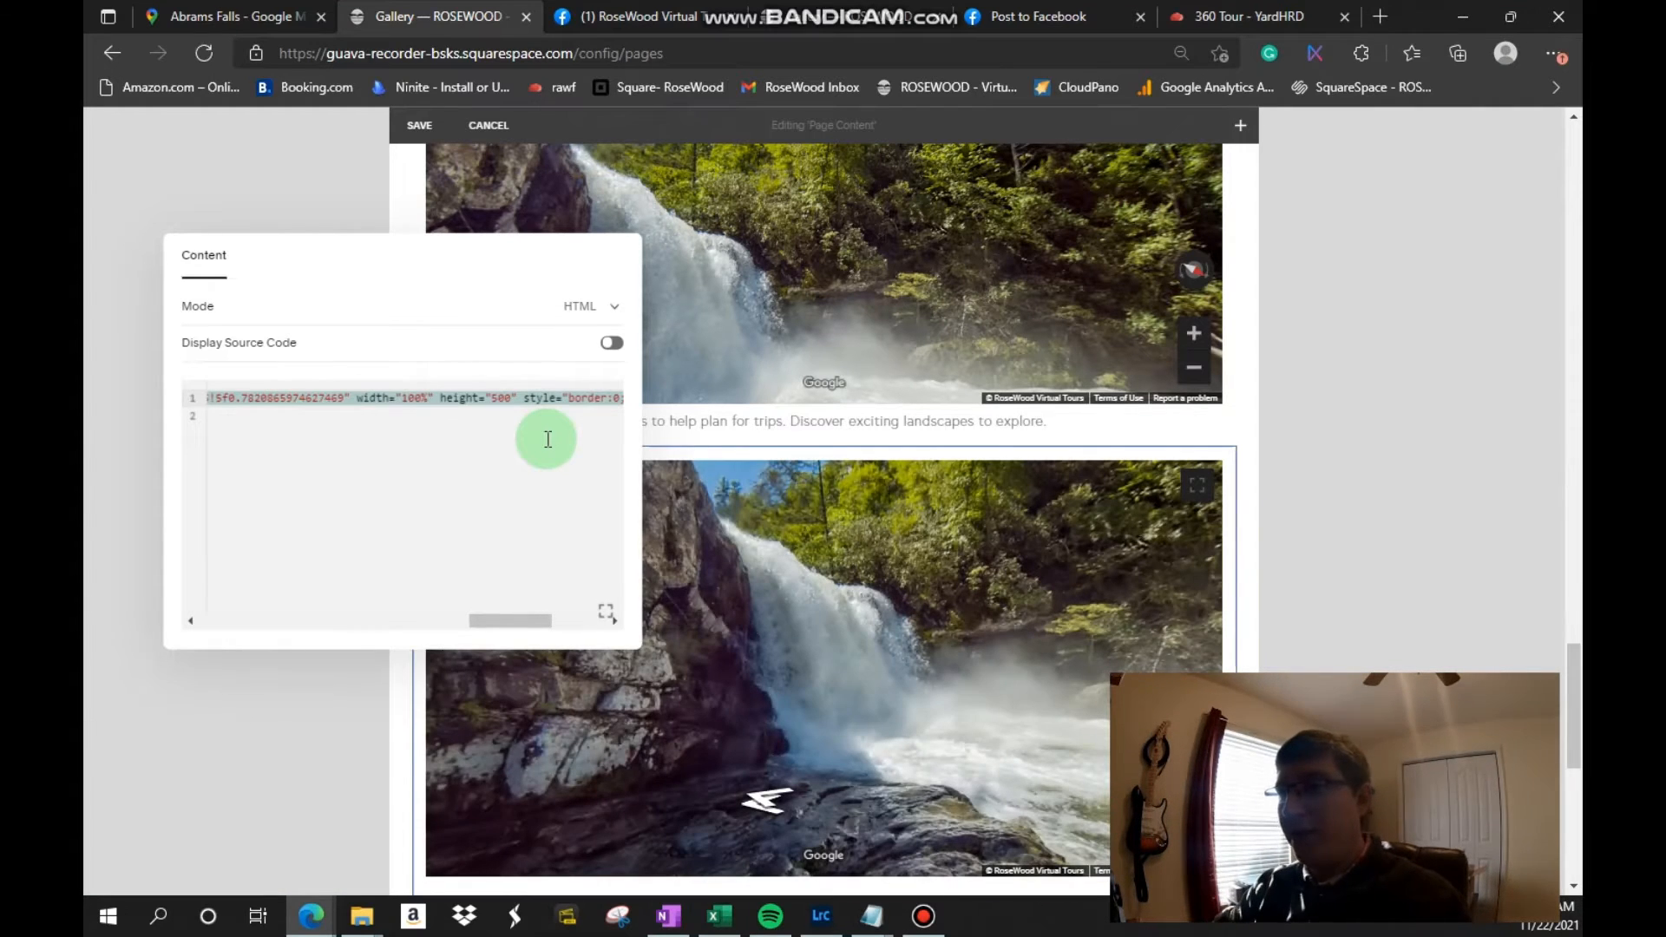
Step: Close the code block editor and save the Gallary page content
left_click_drag(518, 233, 986, 509)
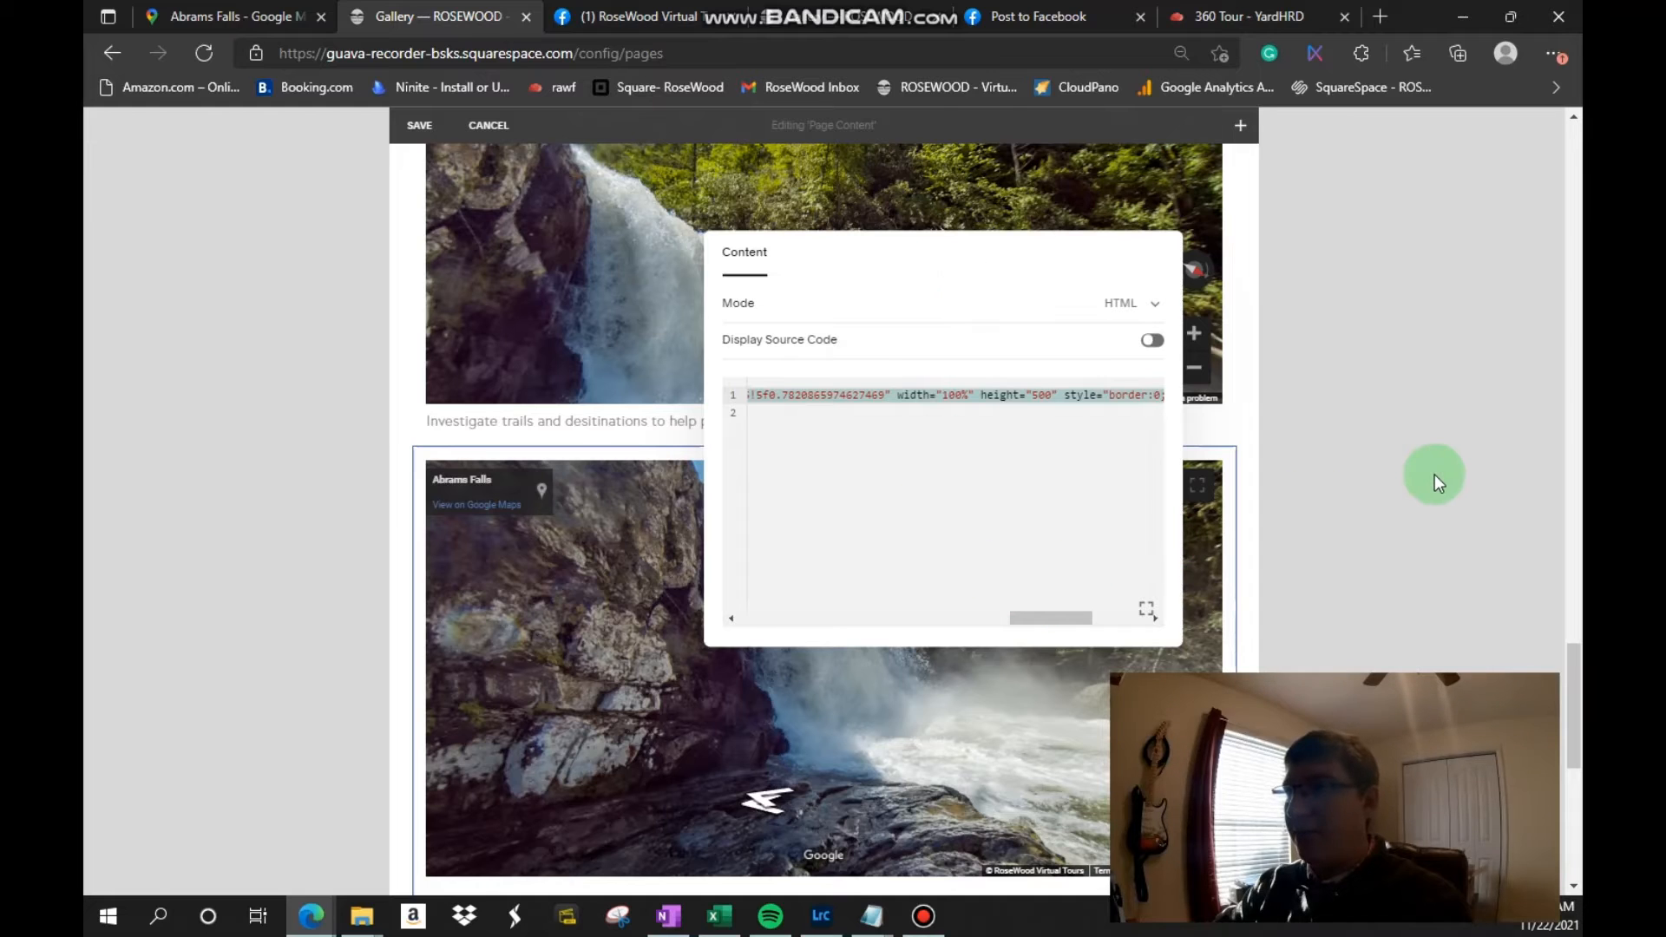
left_click(1427, 524)
scroll(989, 584, "up", 10)
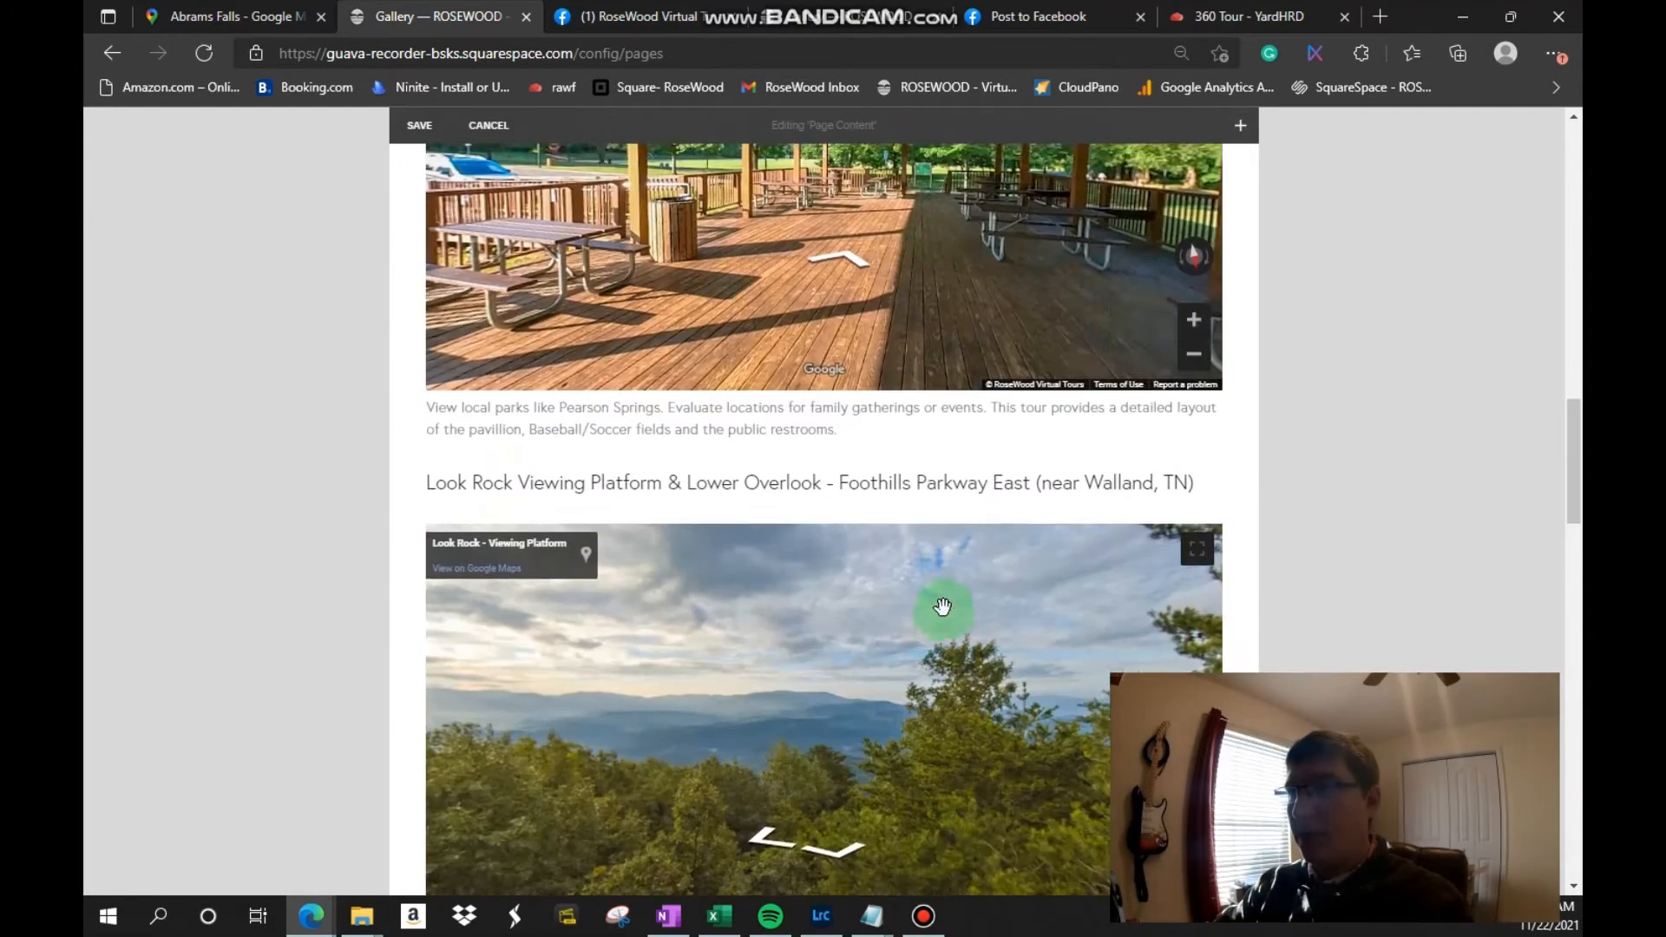
scroll(942, 606, "up", 10)
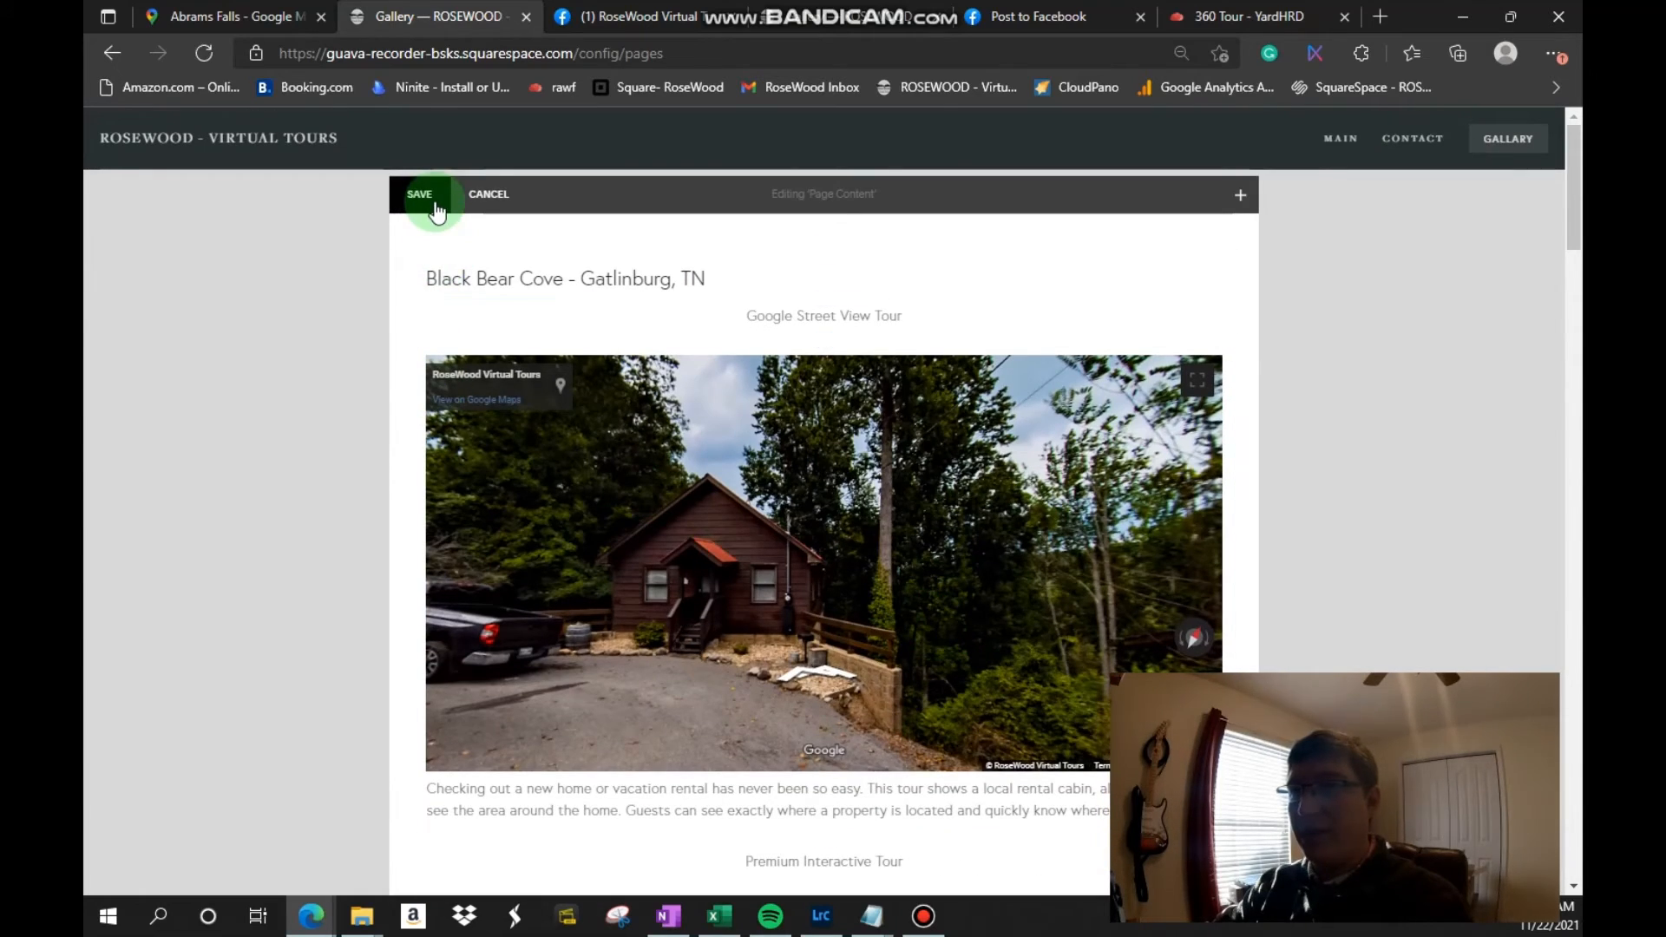
left_click(435, 201)
Step: Check the new Abrams Falls embed in the saved page preview and on the reloaded live Gallary page
scroll(696, 295, "down", 5)
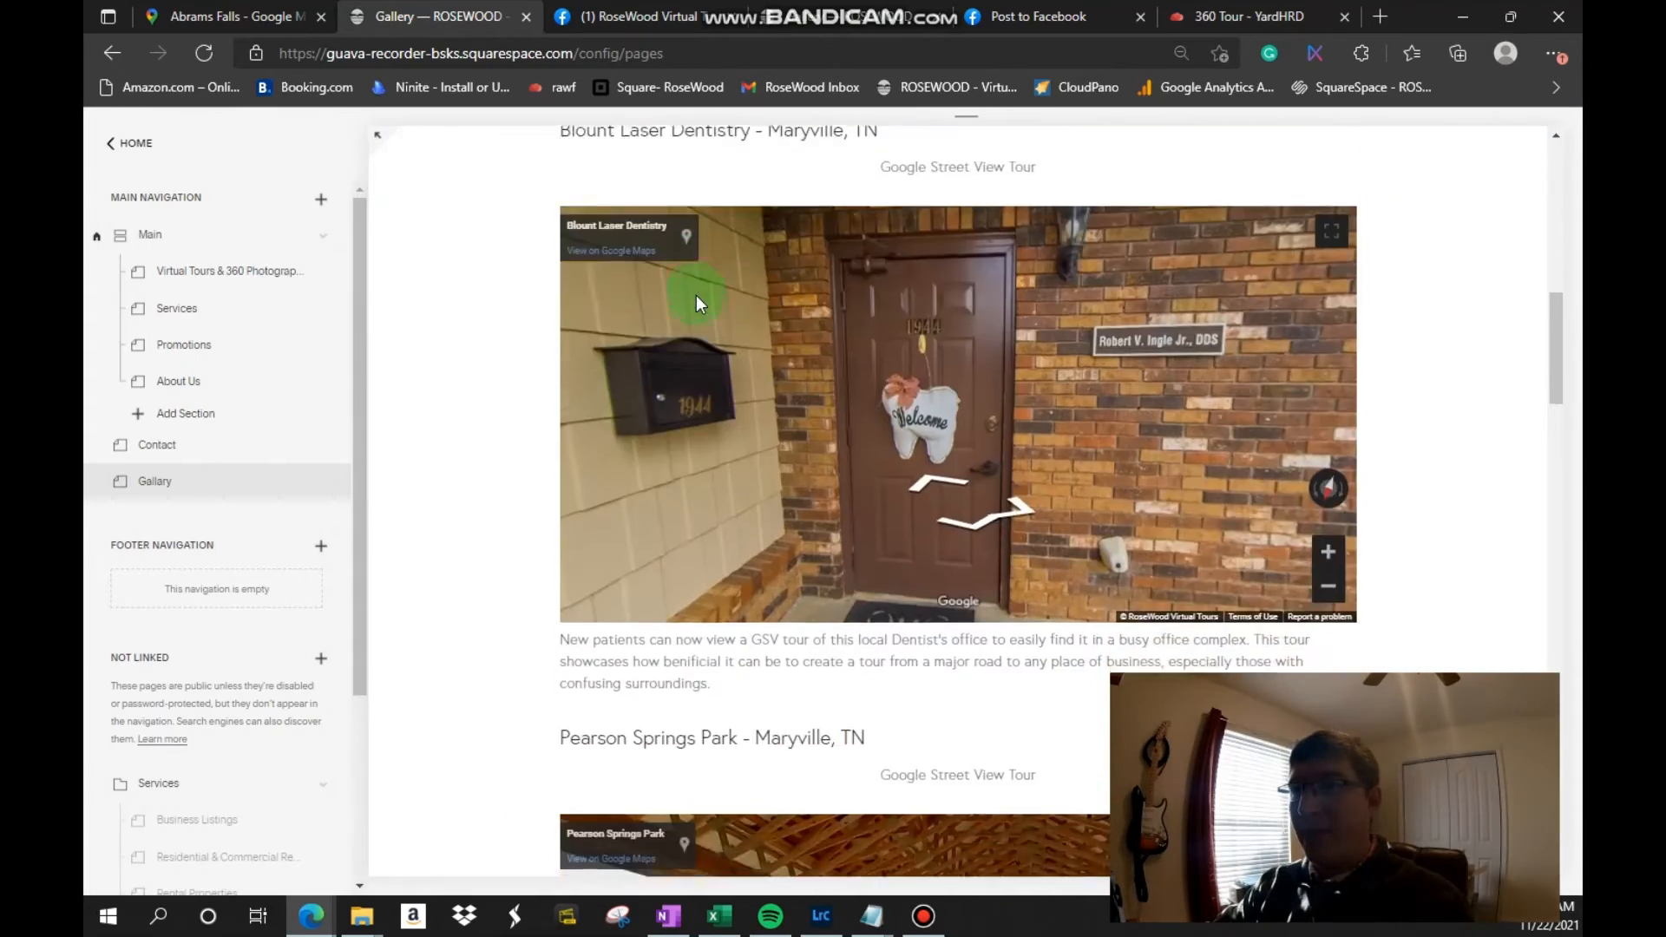
scroll(696, 295, "down", 15)
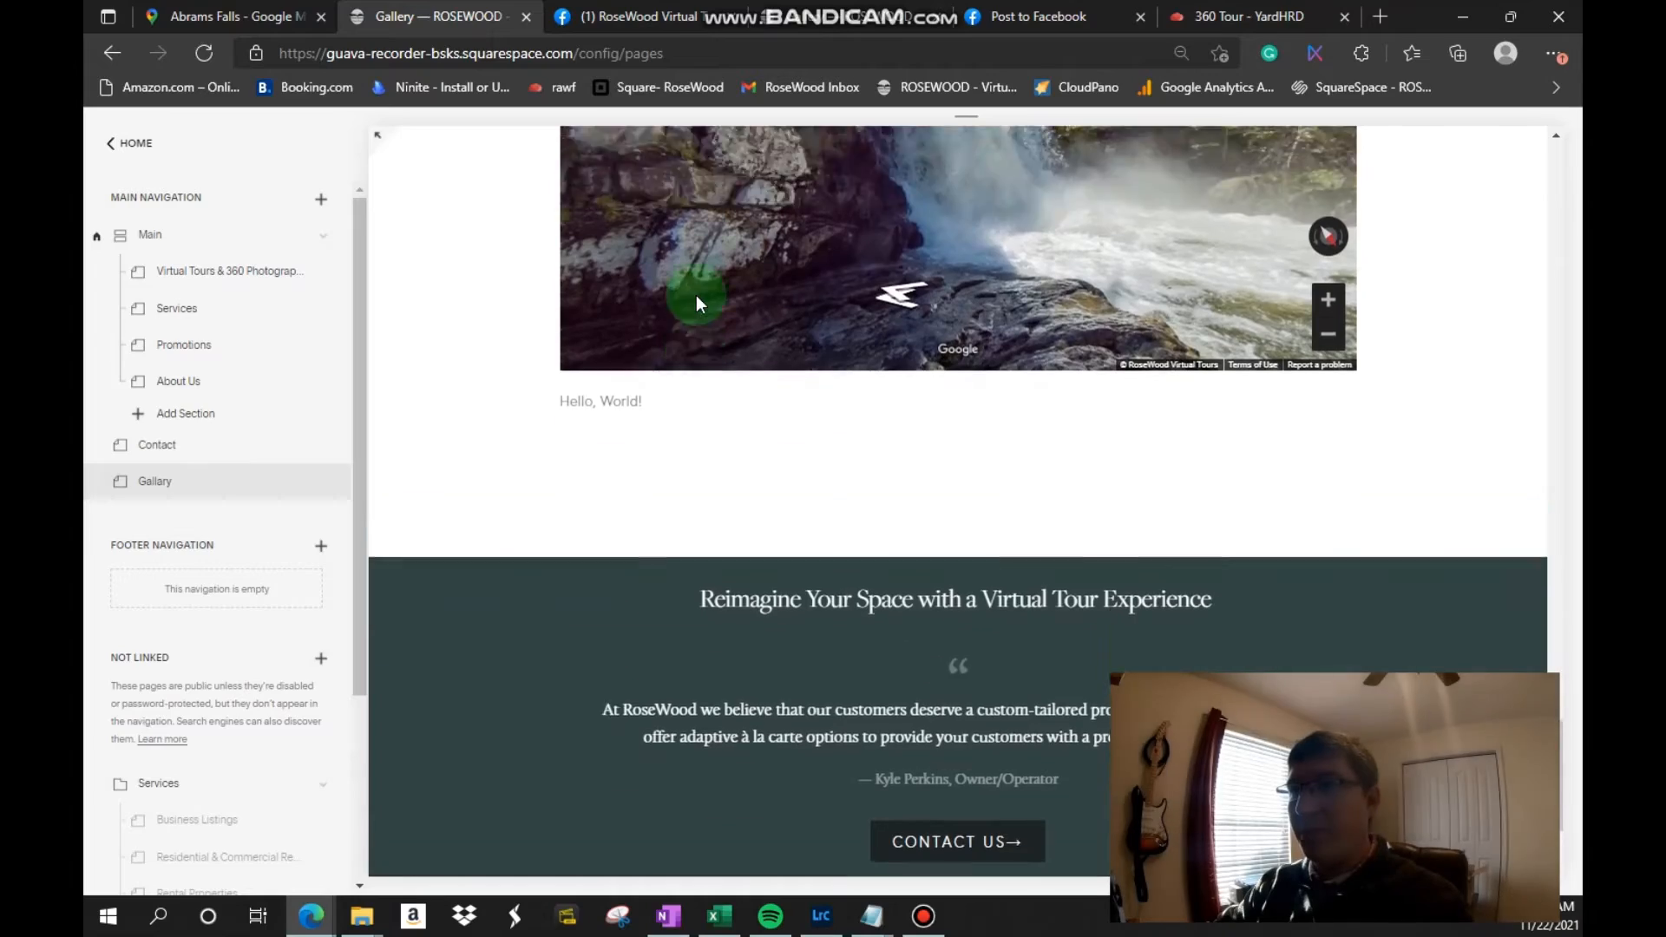
scroll(696, 295, "up", 3)
left_click(824, 17)
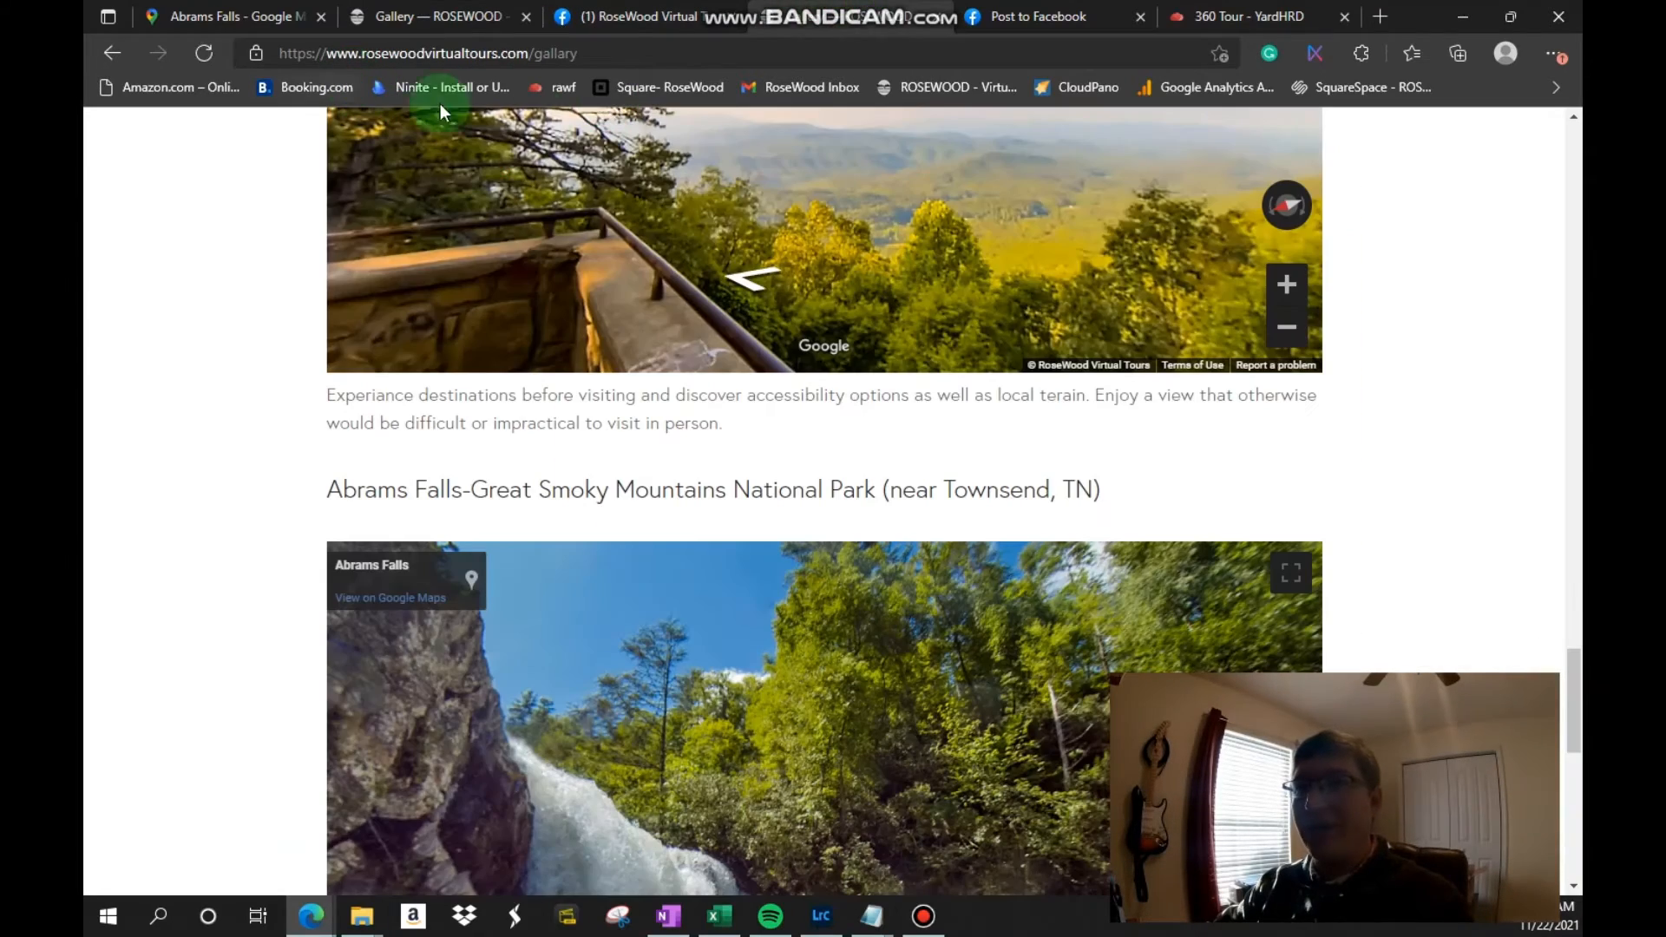
scroll(1473, 151, "up", 10)
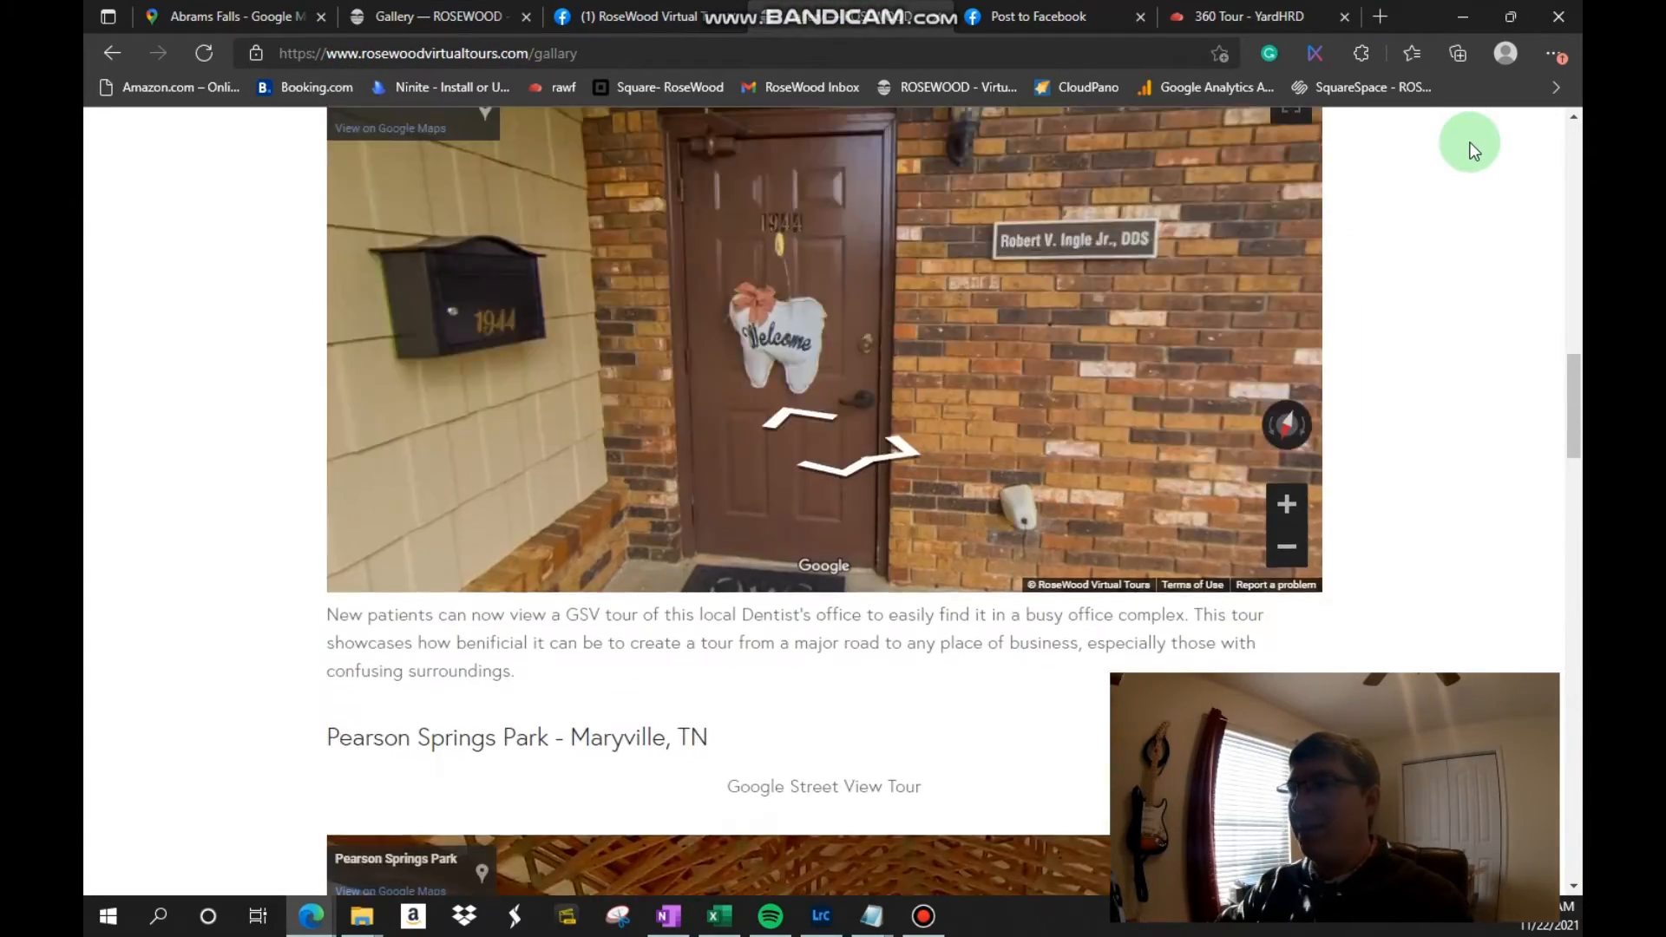
scroll(1473, 150, "up", 5)
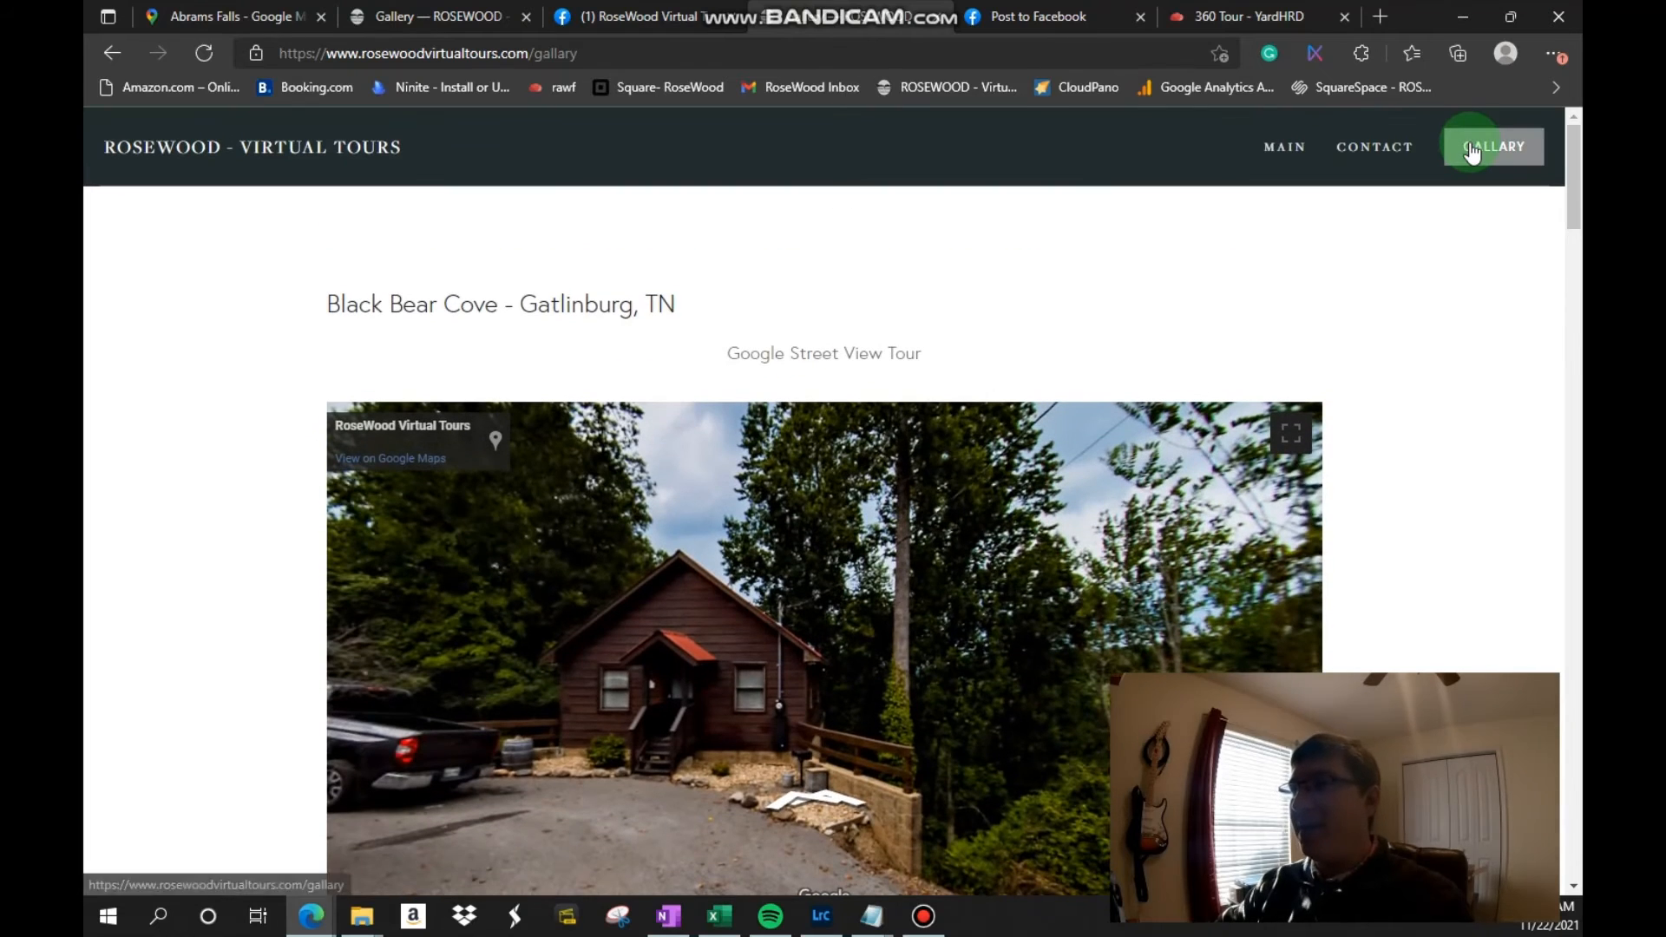
left_click(1473, 150)
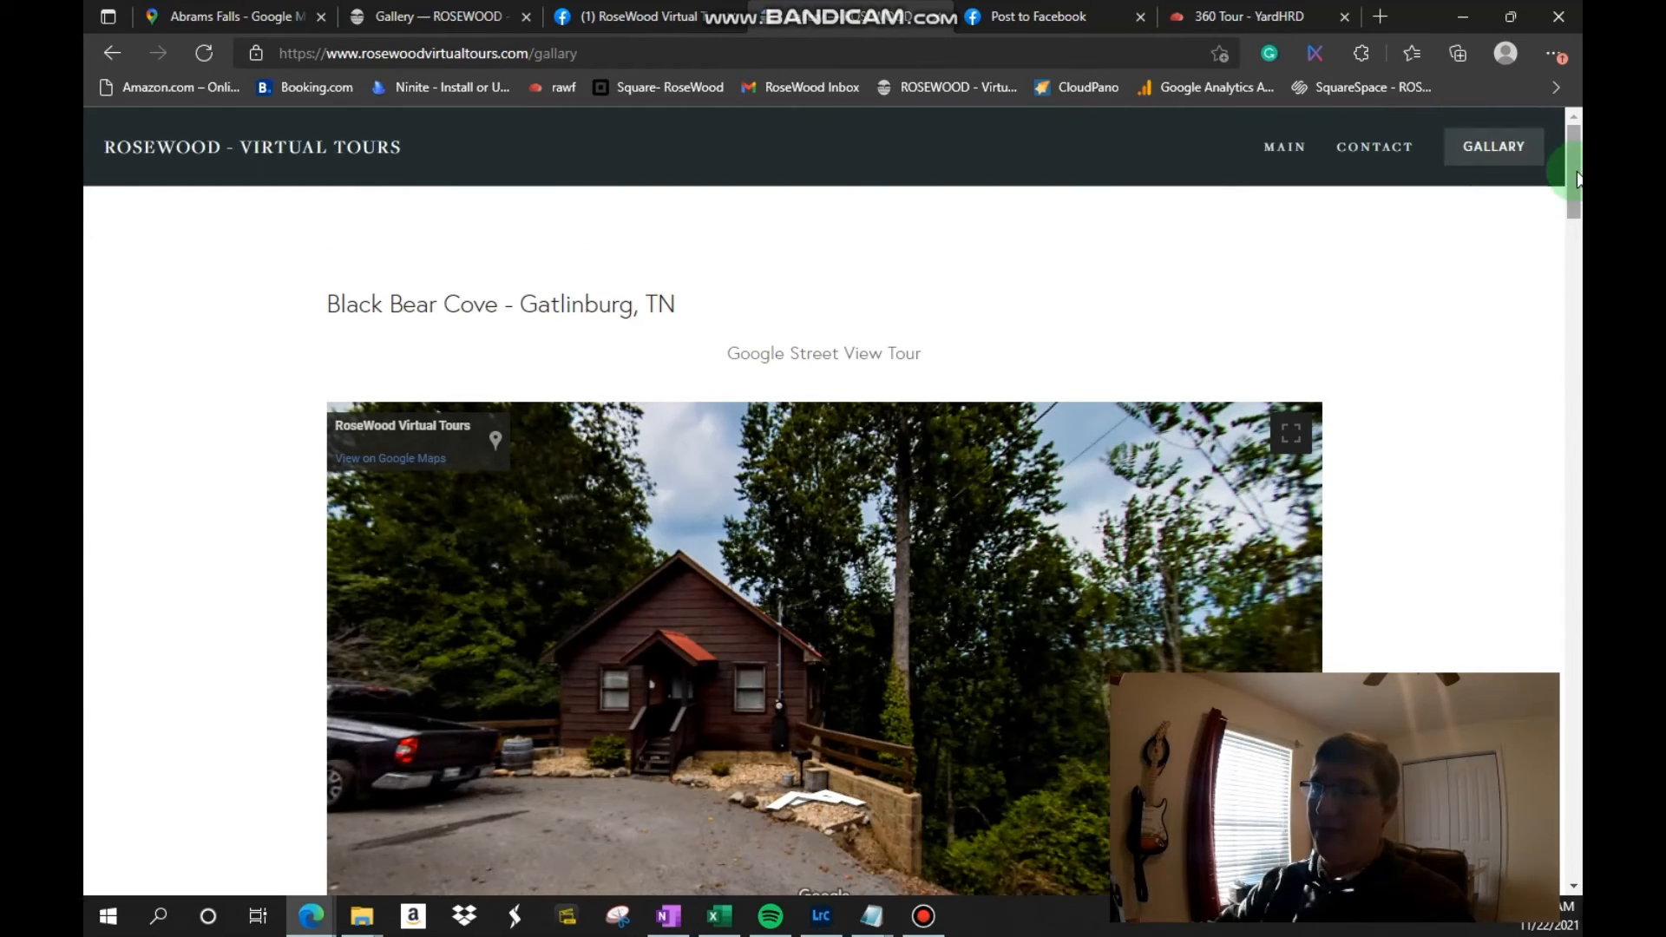
left_click_drag(1572, 177, 1562, 753)
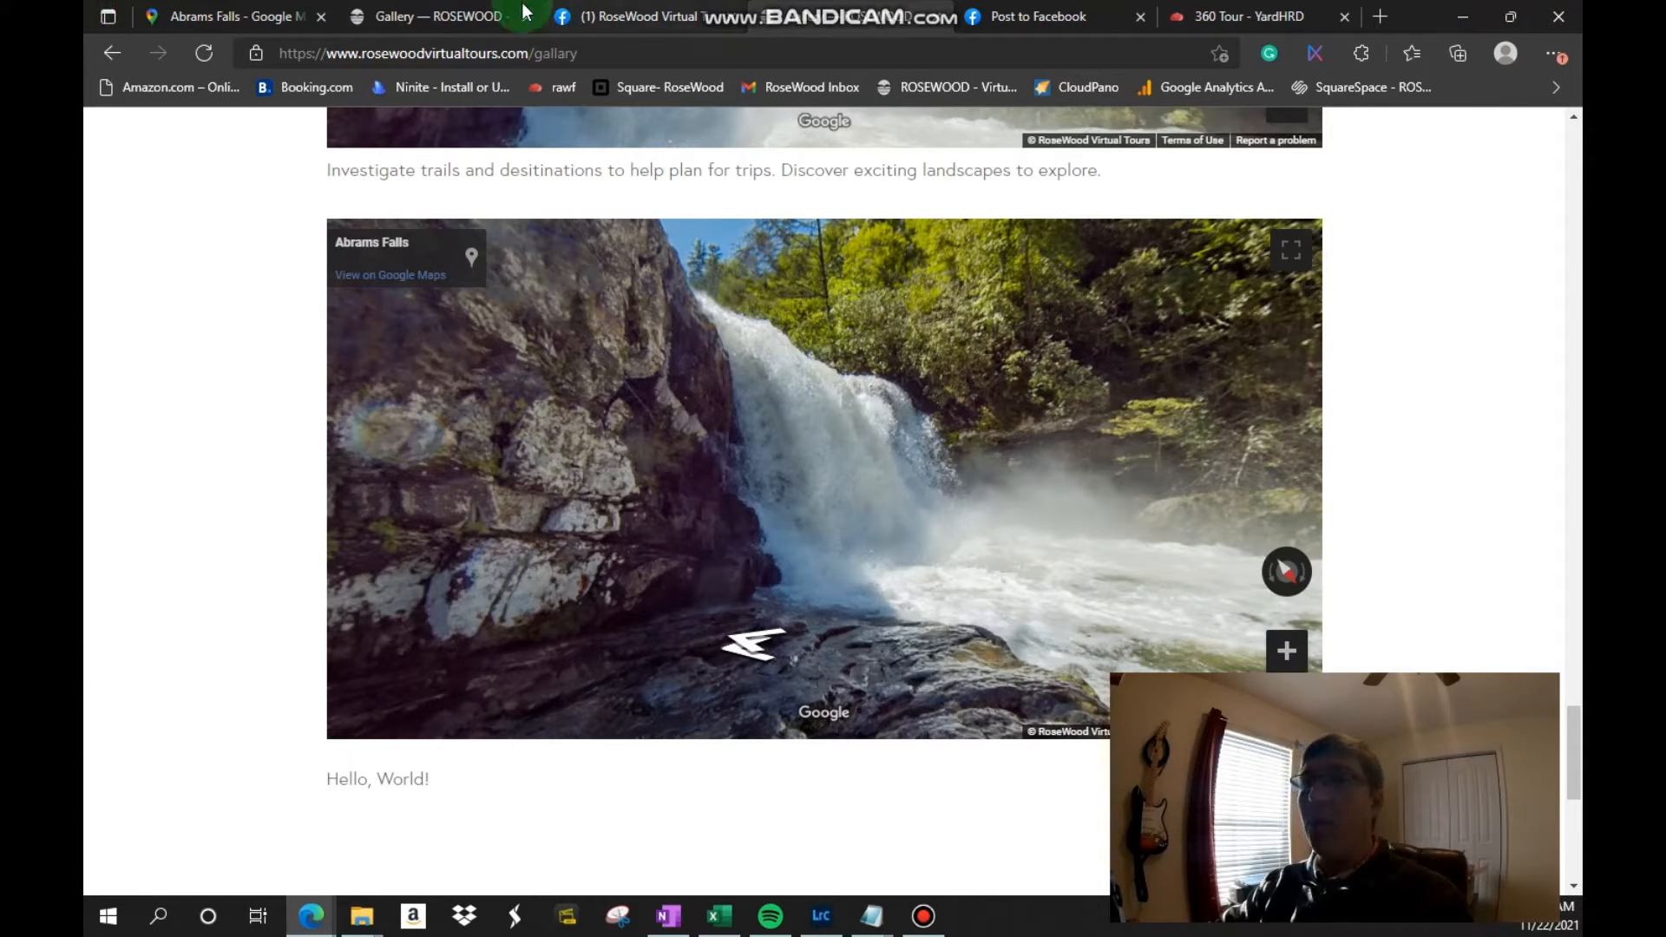
Step: Switch back to the Abrams Falls Street View in Google Maps and turn the view from the waterfall to face along the river
left_click(170, 17)
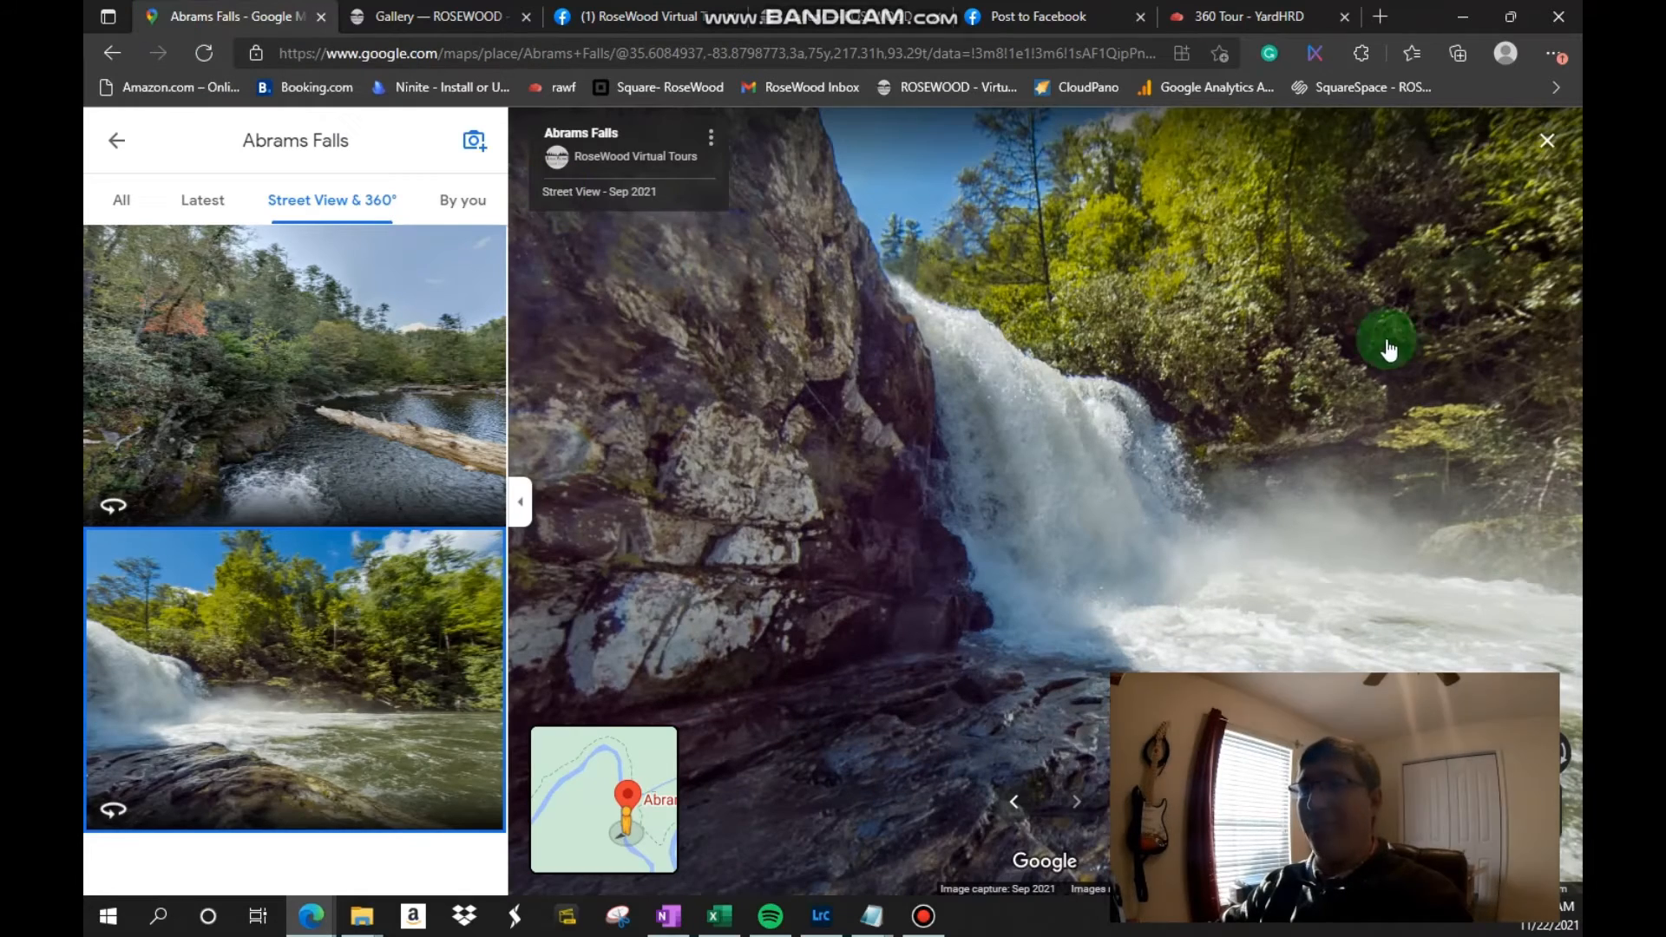
left_click_drag(1320, 309, 1320, 521)
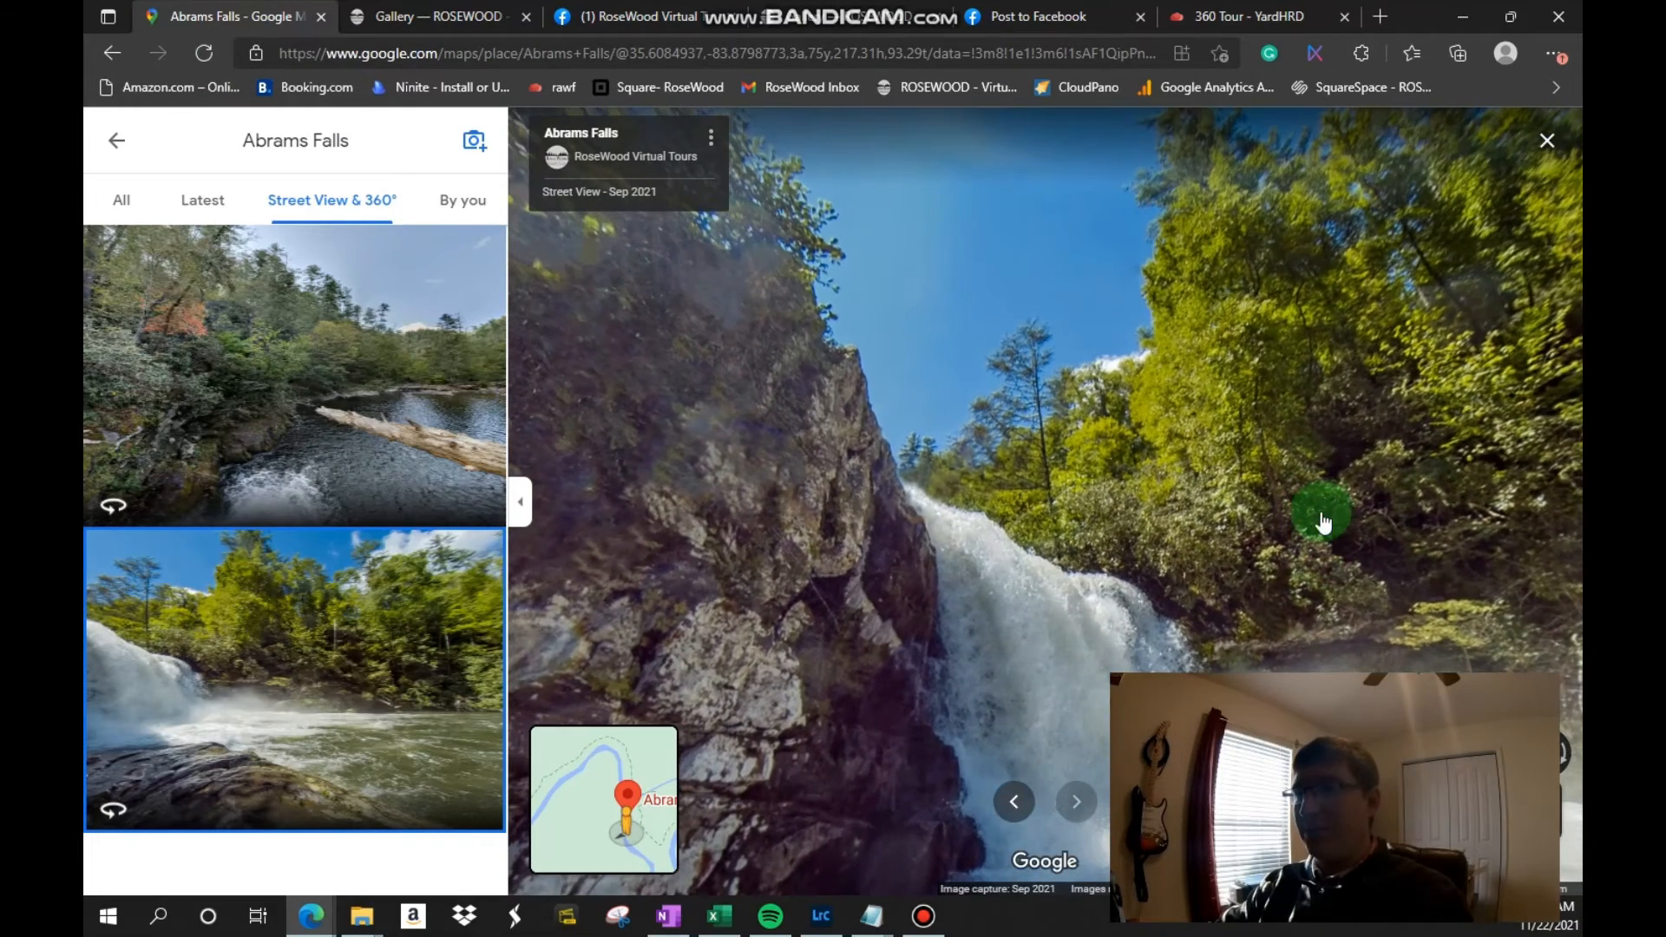
left_click_drag(1392, 266, 1123, 413)
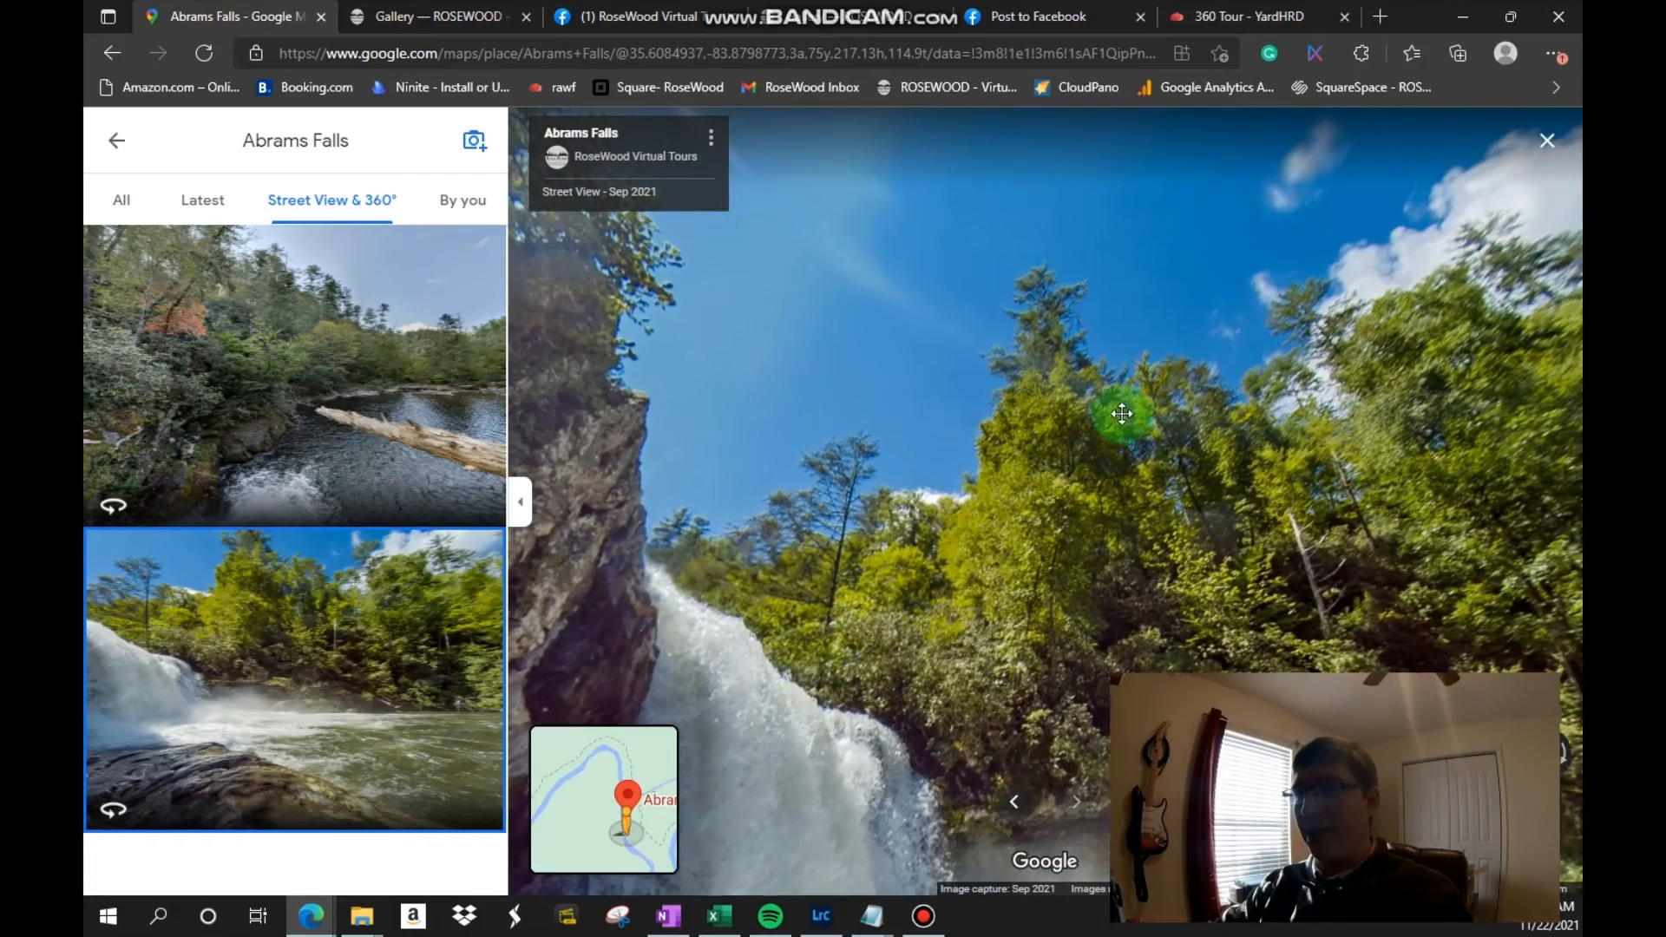
left_click_drag(1387, 325, 987, 342)
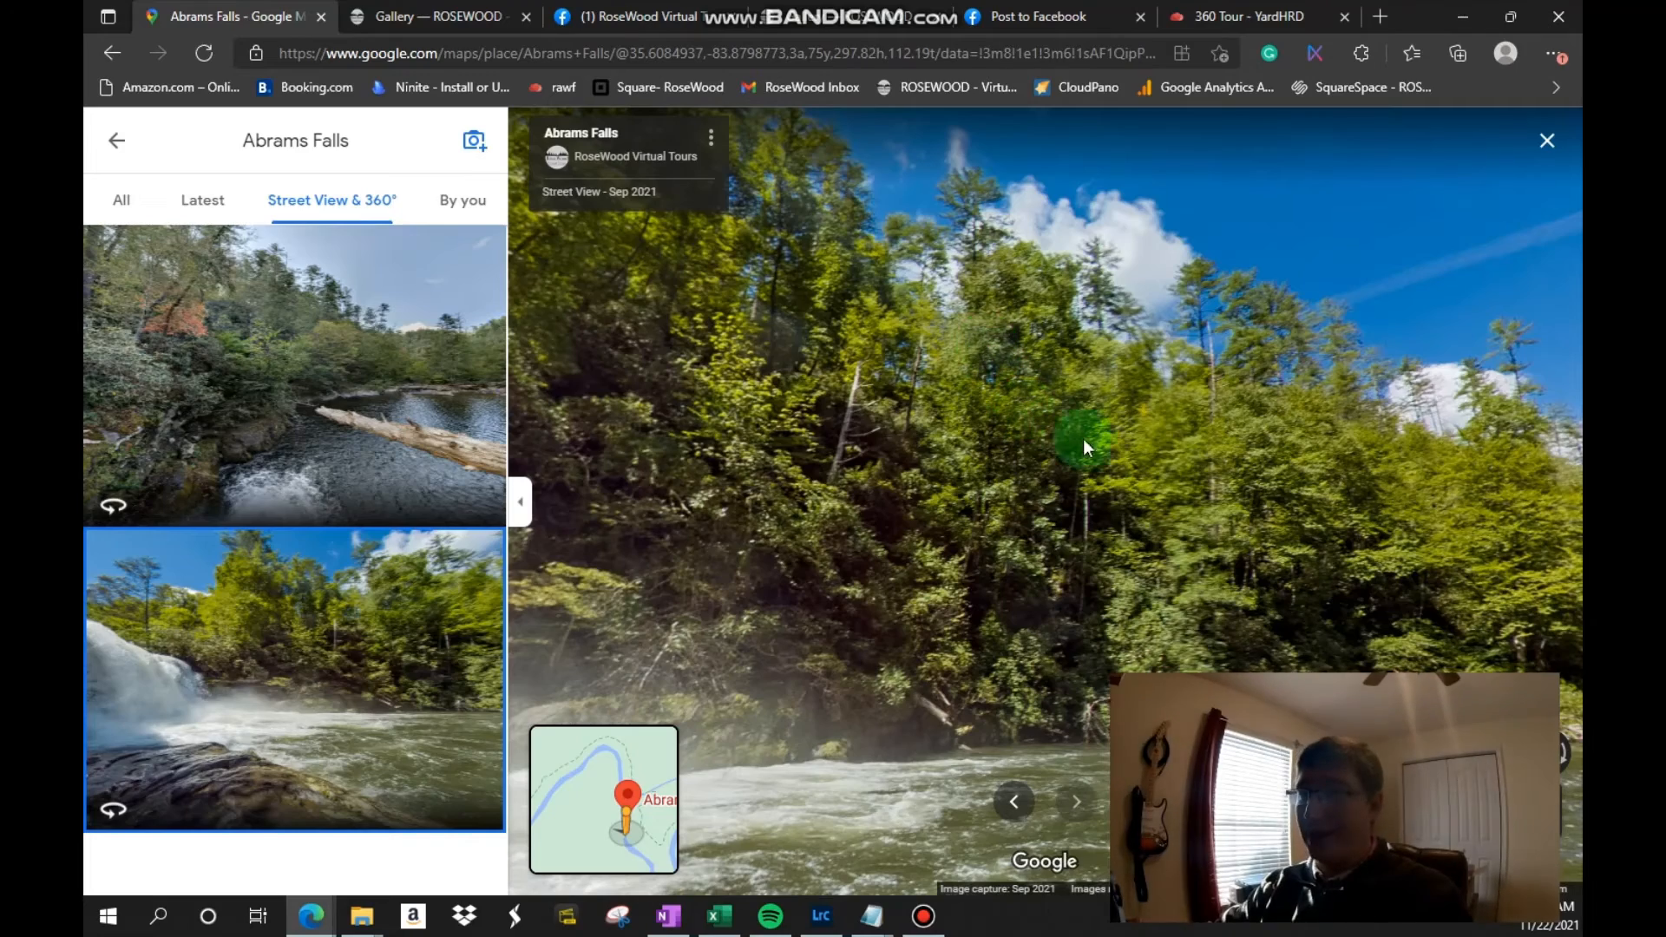
left_click_drag(1376, 550, 1389, 417)
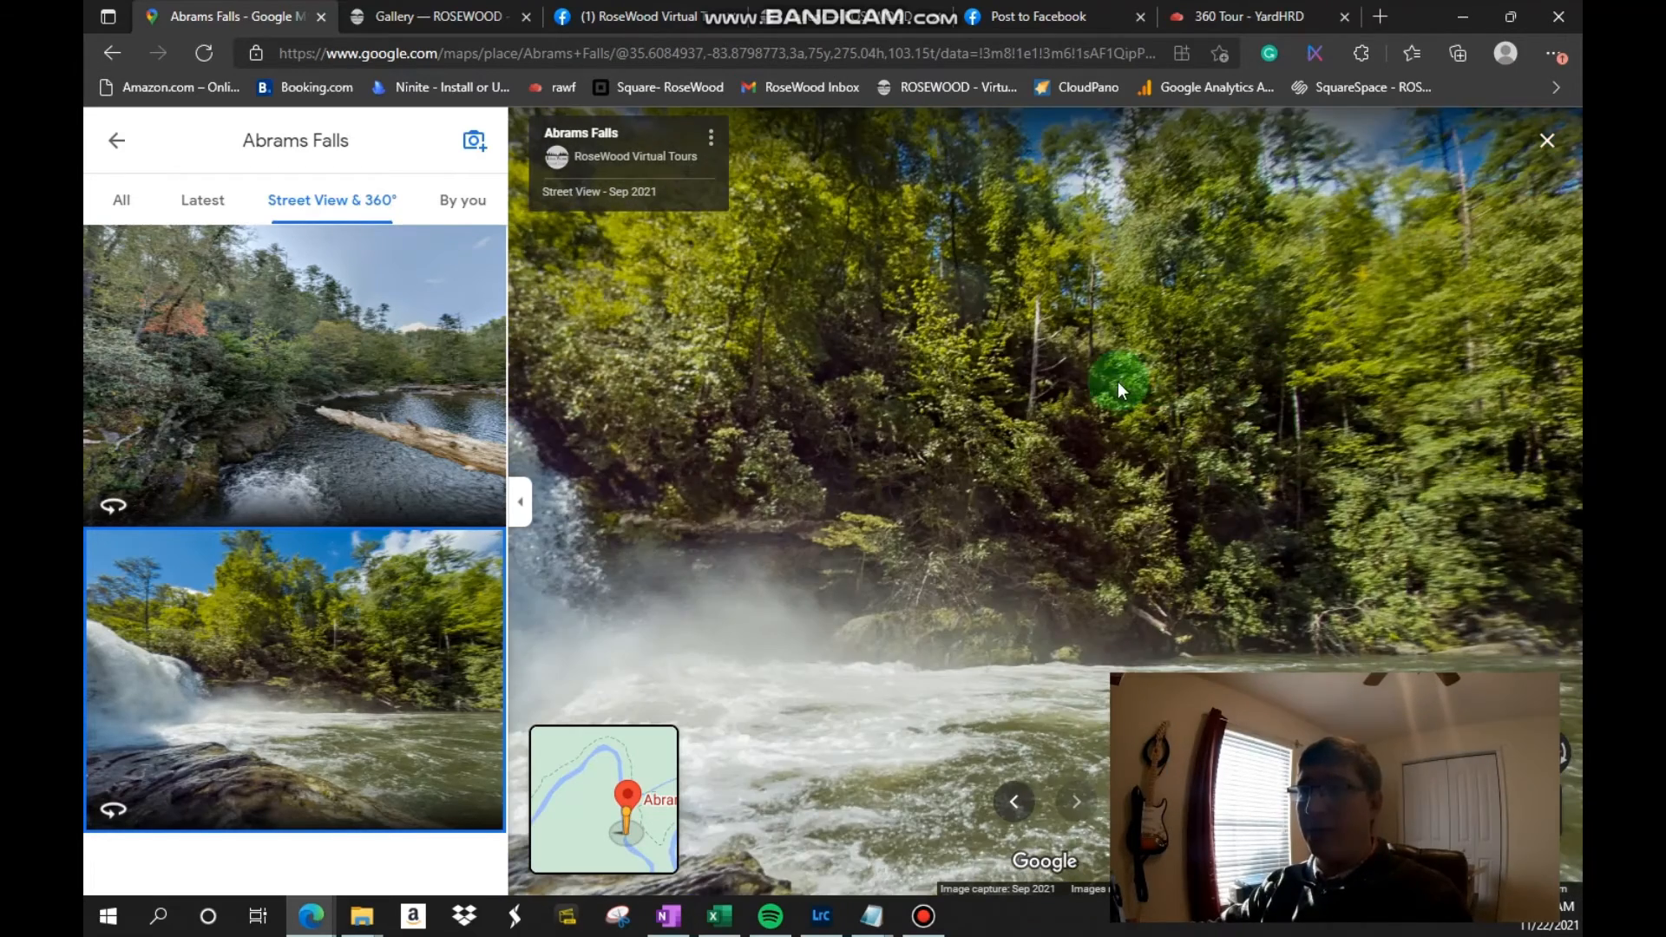
left_click_drag(1118, 382, 987, 450)
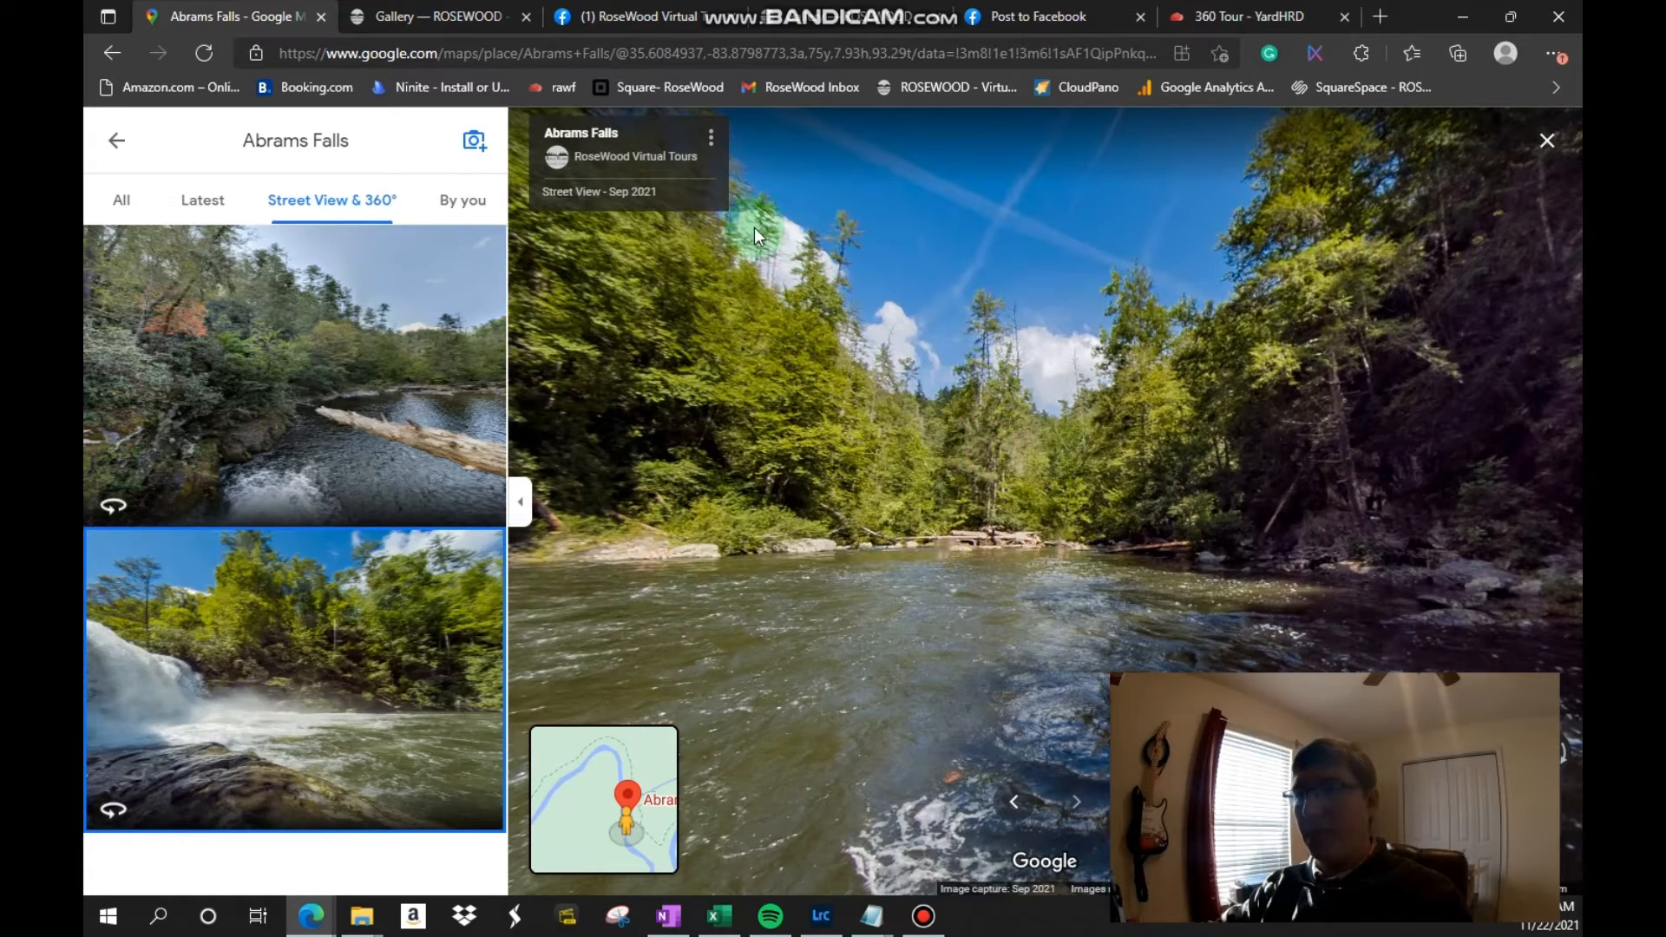
Step: Copy the share link for the river-facing Abrams Falls view
left_click(708, 144)
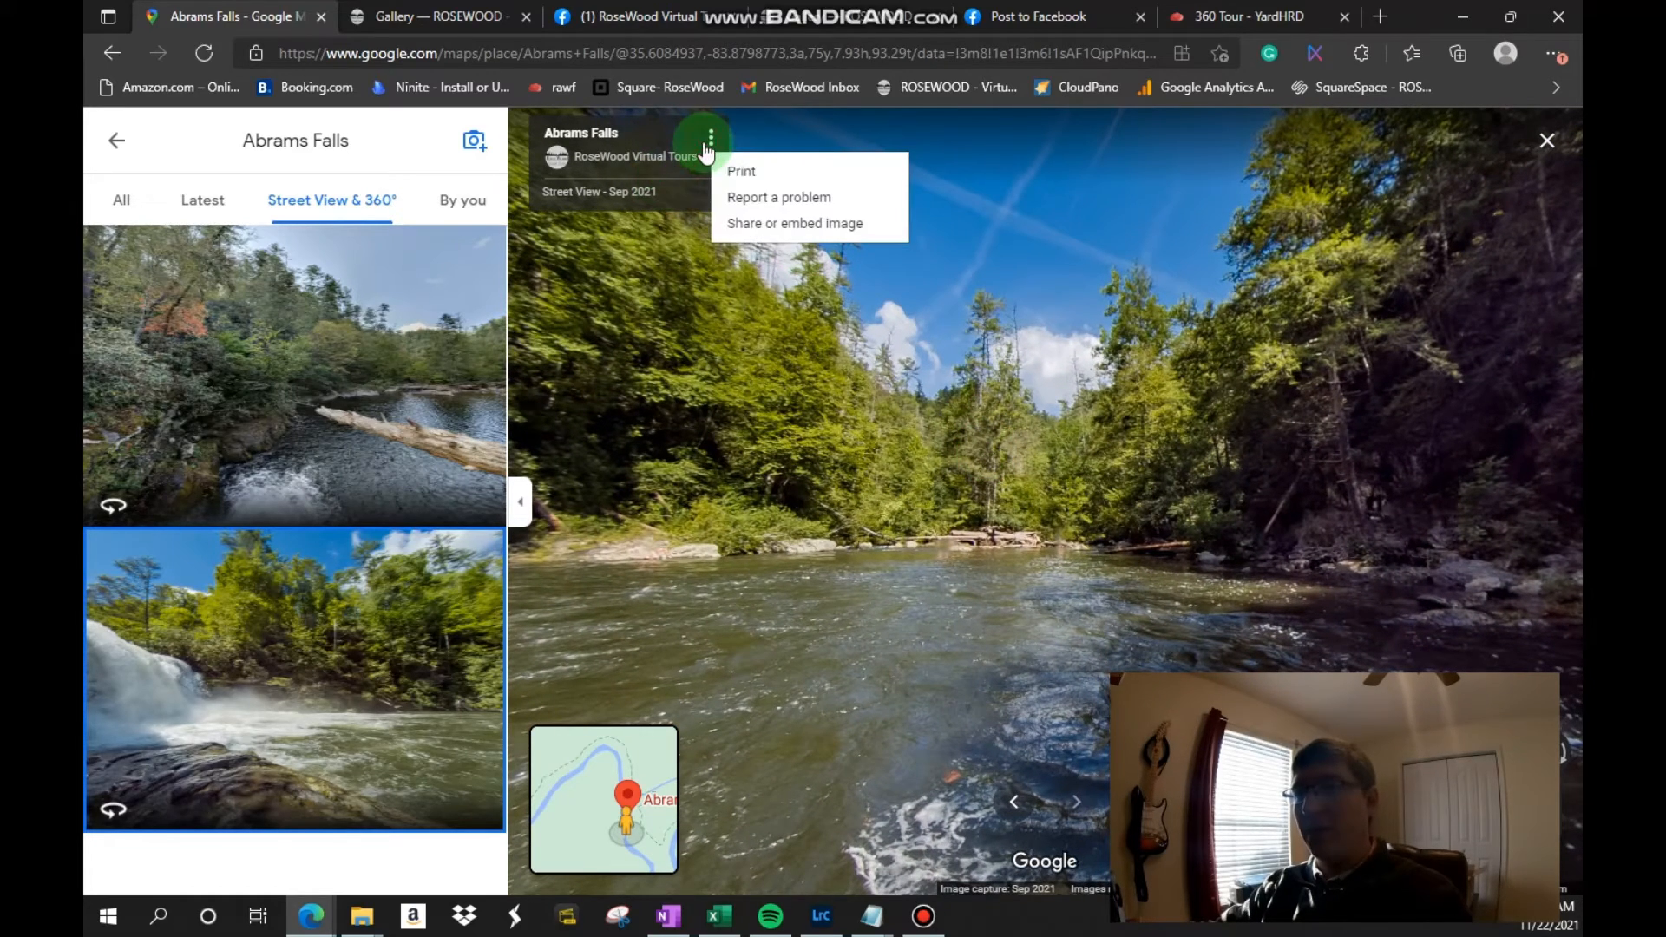
left_click(757, 227)
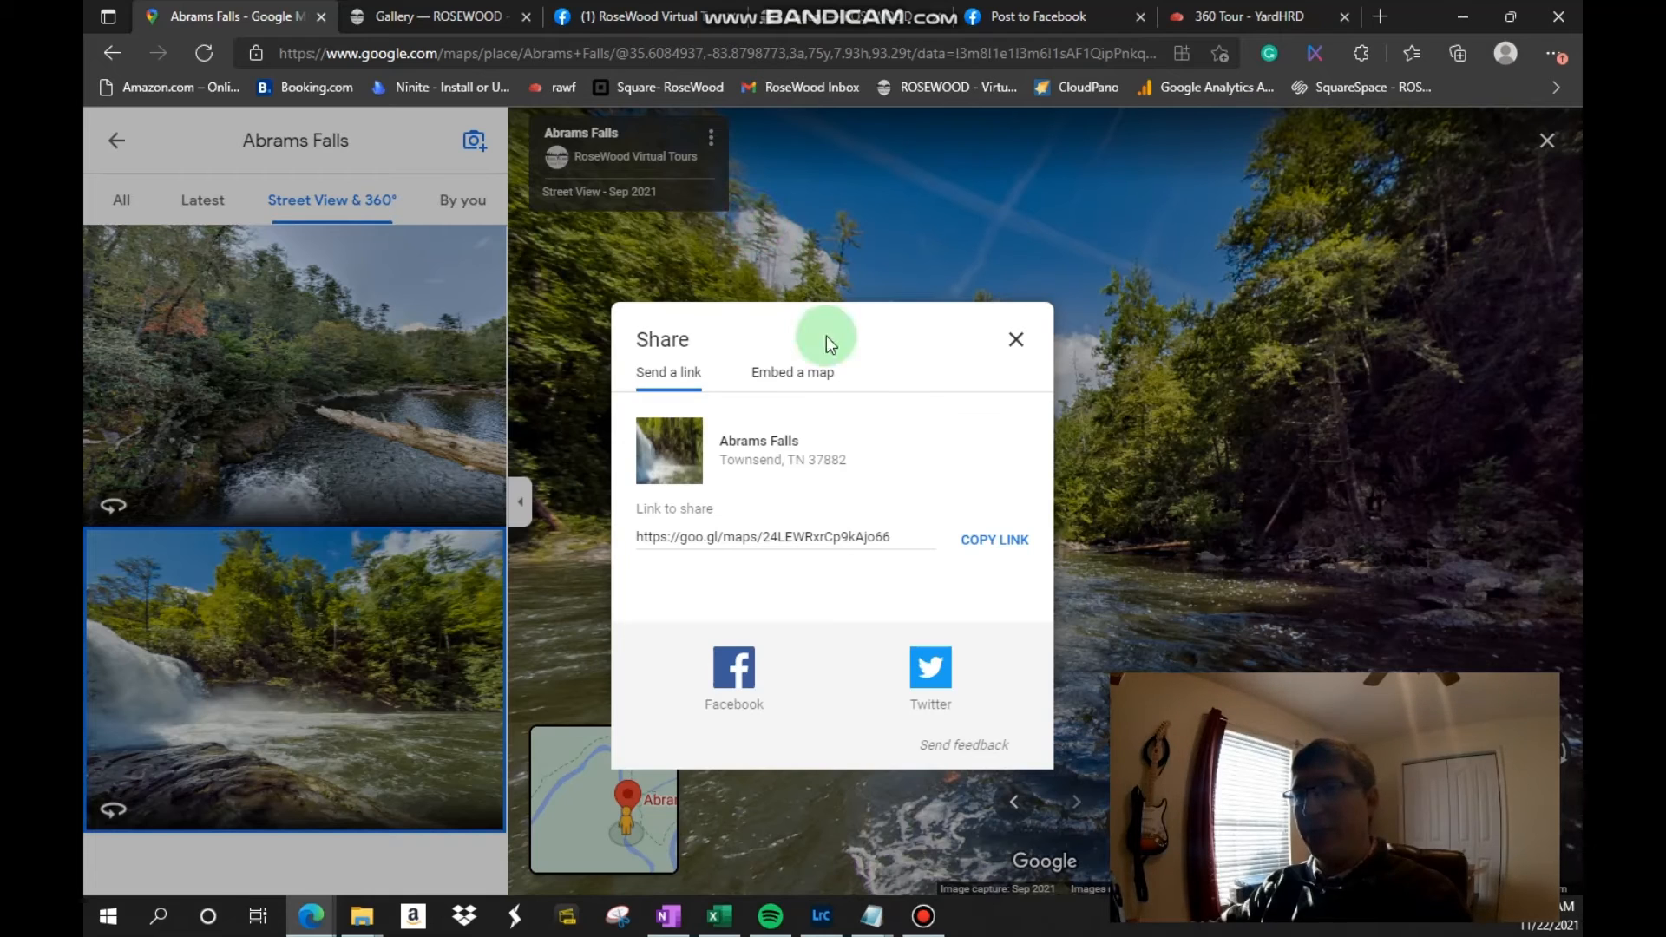
left_click(988, 538)
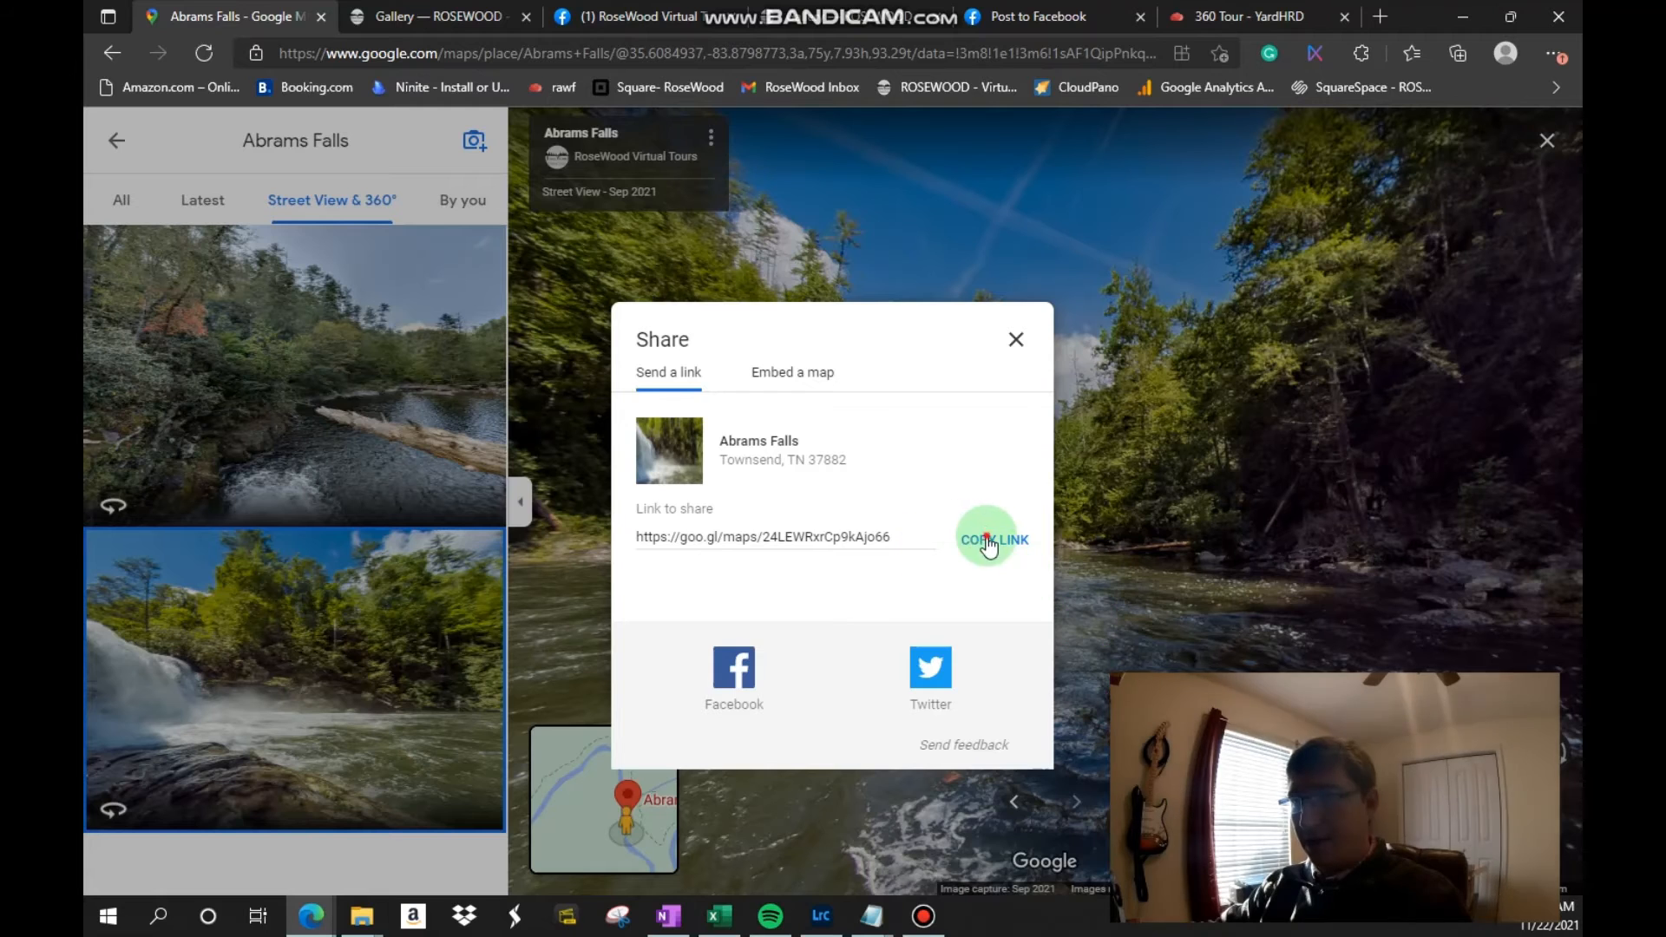
Step: Load the copied river-view link in a new browser tab to check which direction it opens facing
left_click(1381, 17)
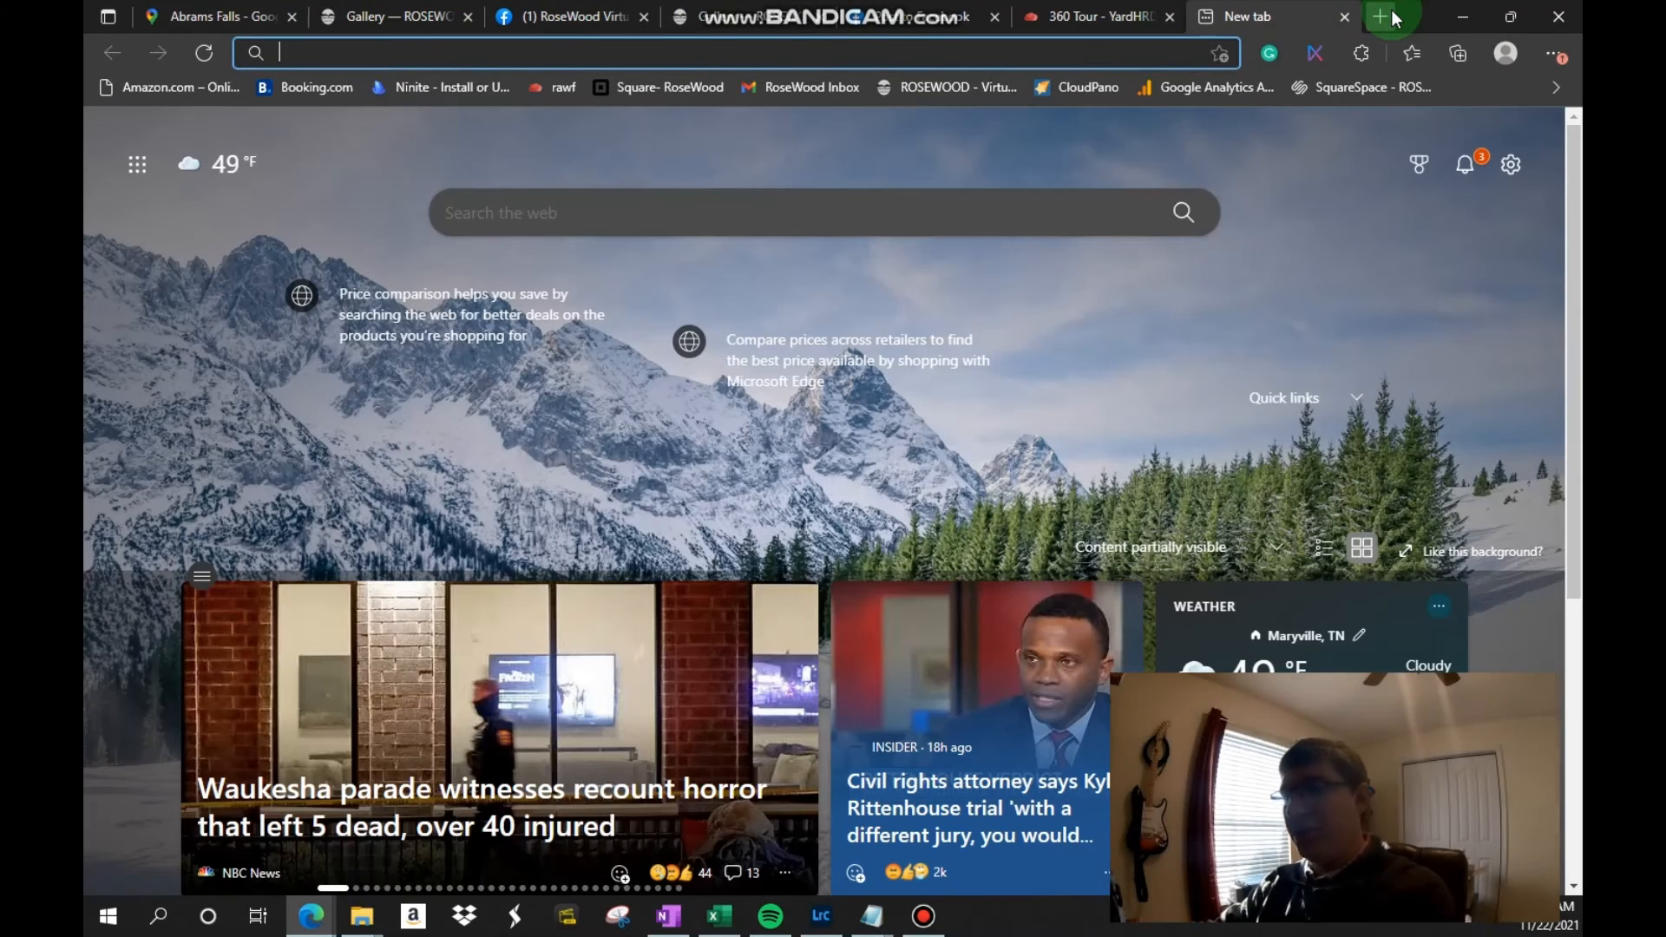
key("ctrl+v")
key("Return")
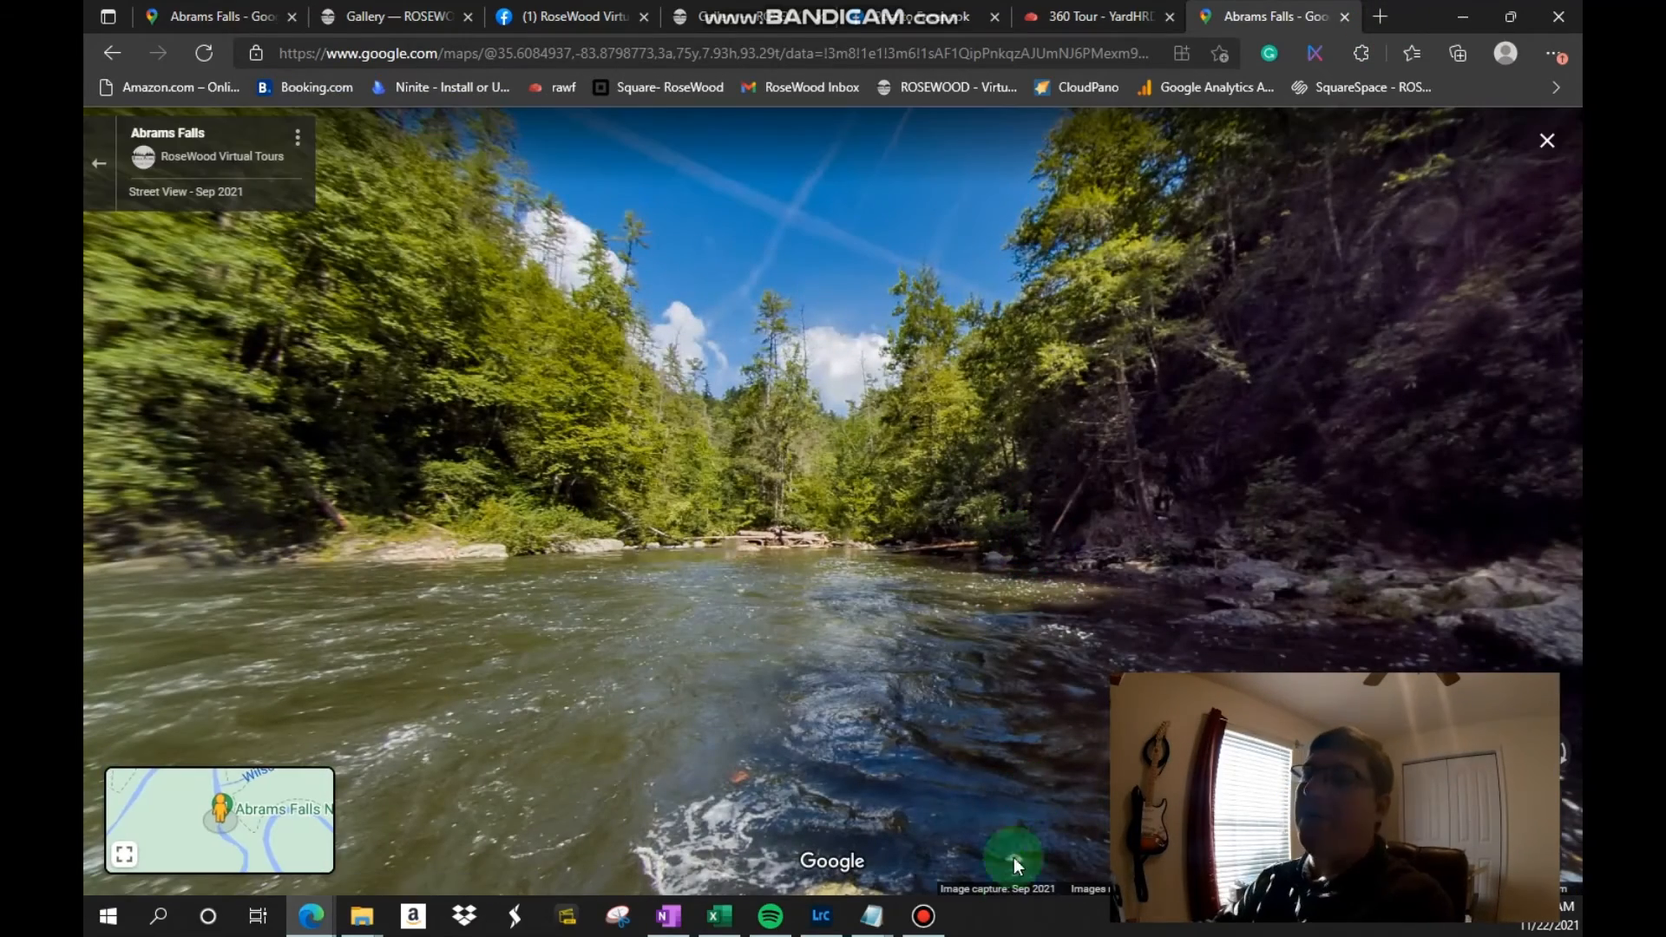
Step: Switch to the "Links from RoseWood_GSV Tours" note in Notepad and copy the saved URL under "Google Send a Link"
mouse_move(878, 931)
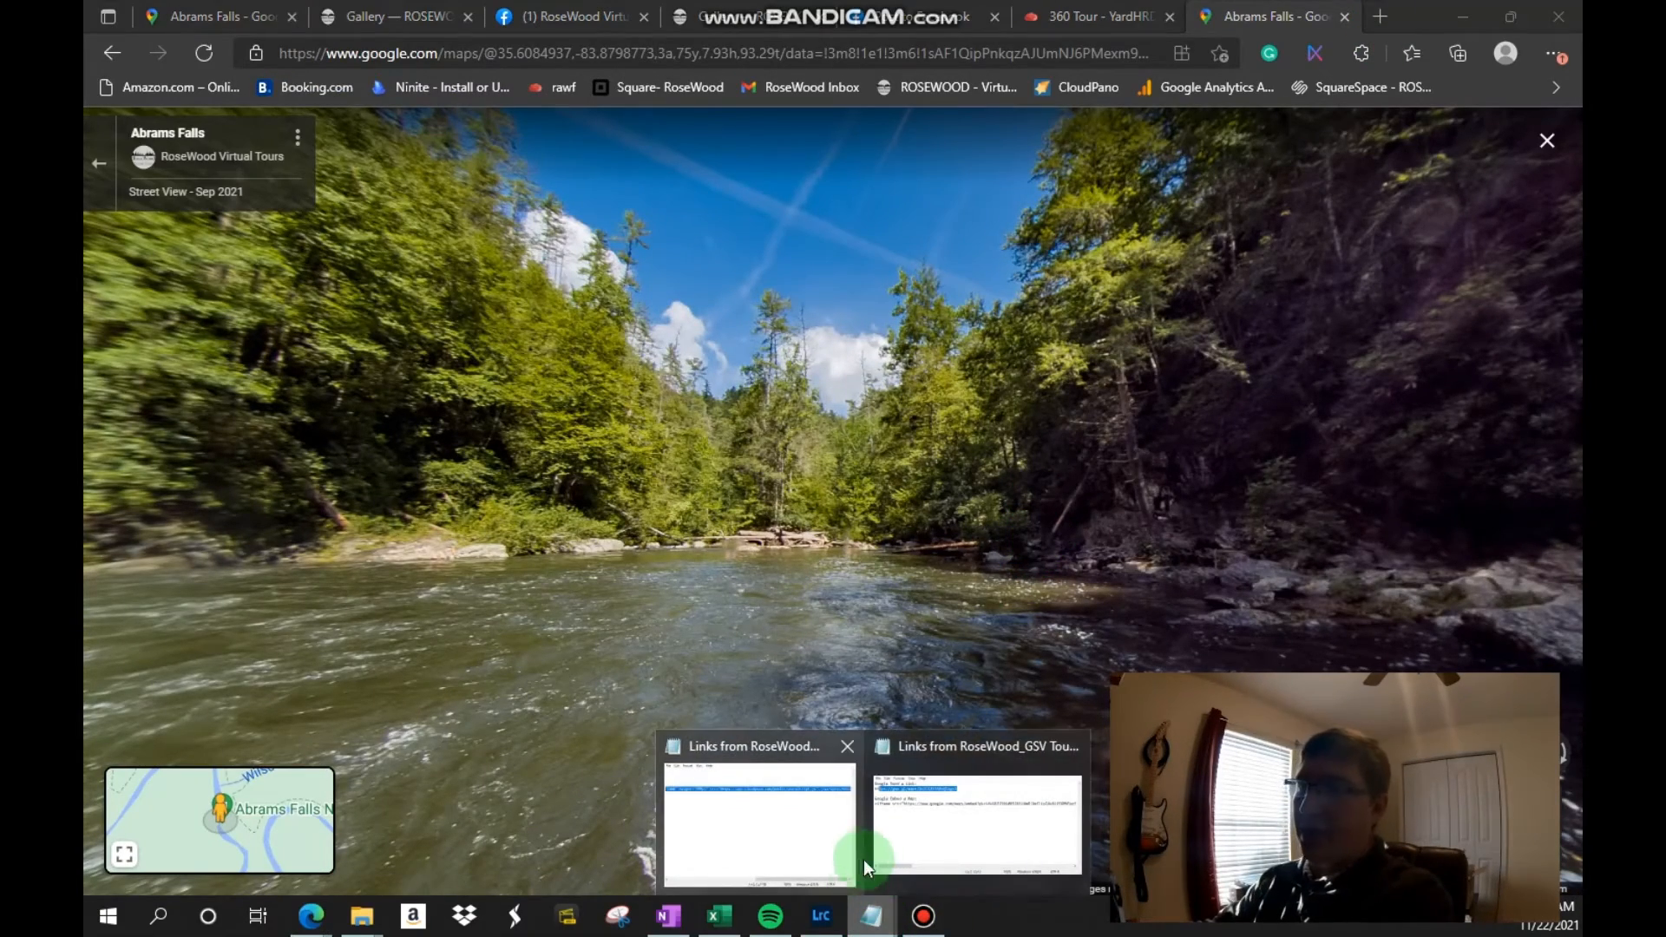
mouse_move(815, 804)
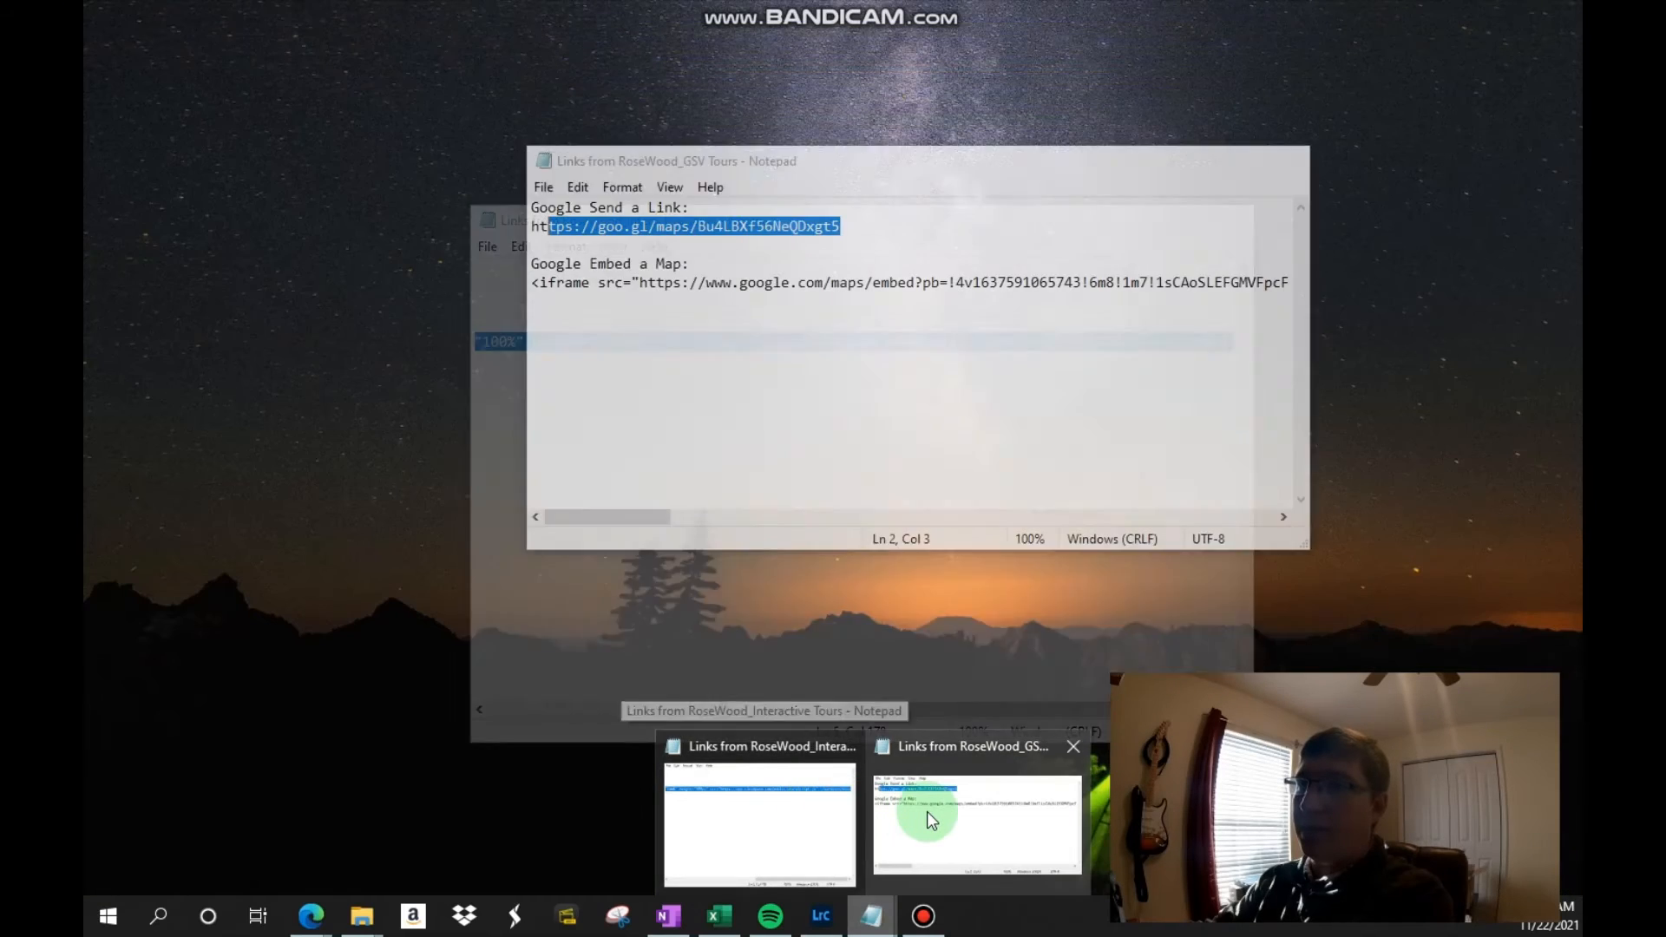
left_click(927, 810)
left_click(903, 246)
left_click_drag(883, 225, 515, 224)
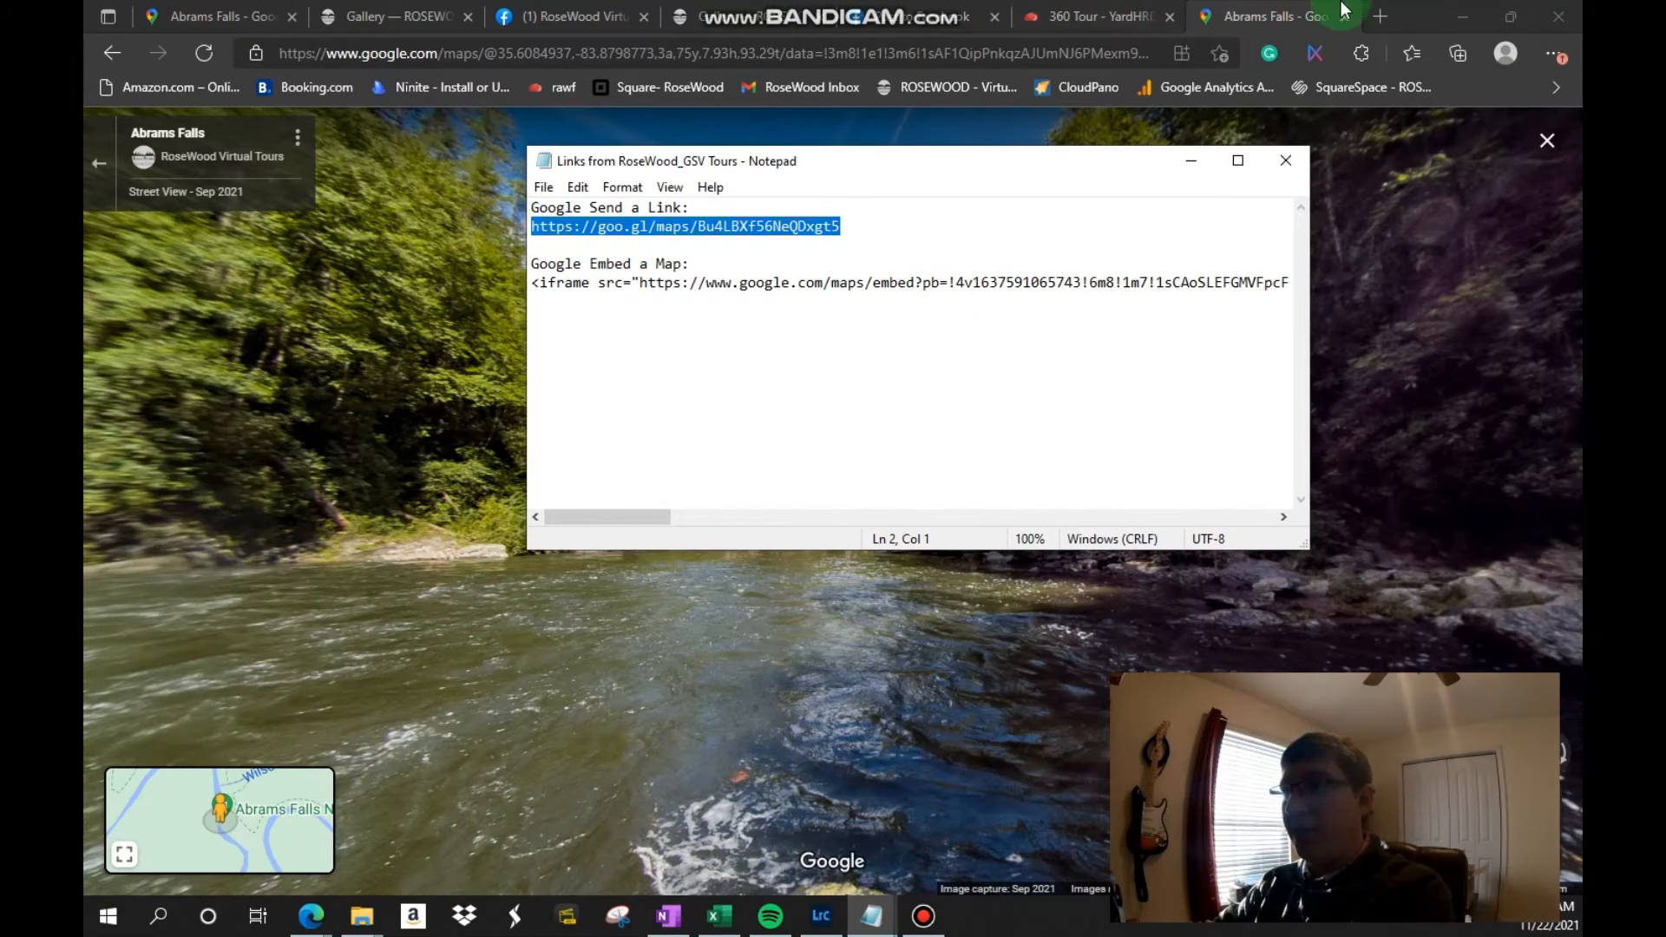
Step: Load the copied Google Maps link in a new browser tab and look around the Abrams Falls view it opens
left_click(1376, 17)
key("ctrl+v")
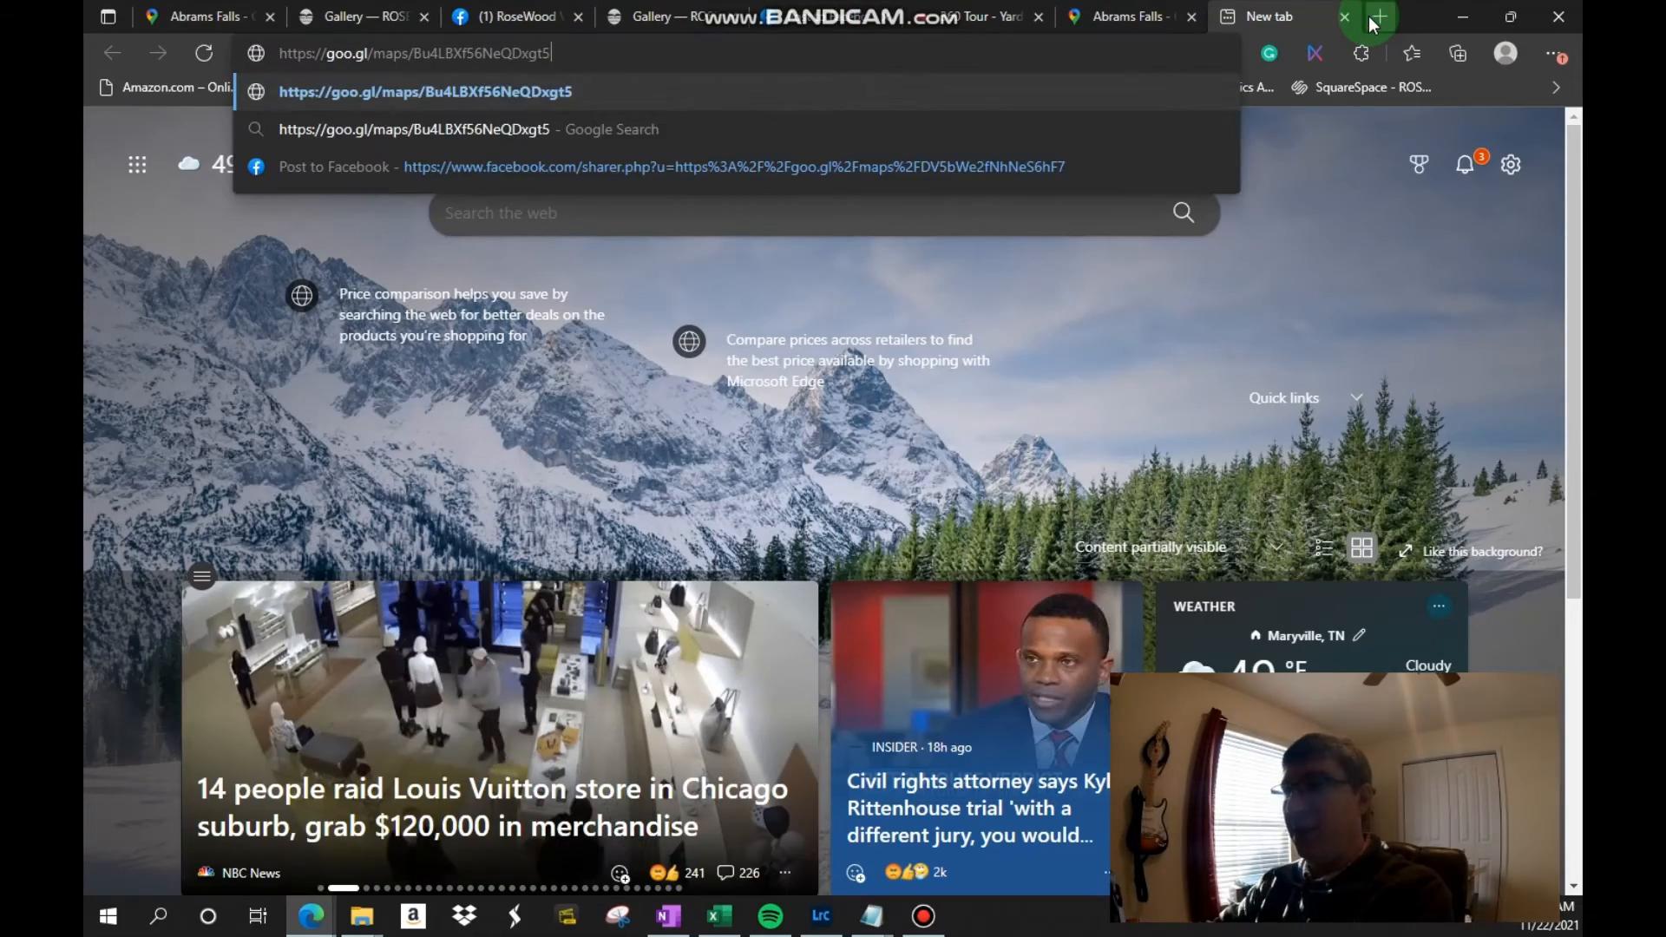
key("Return")
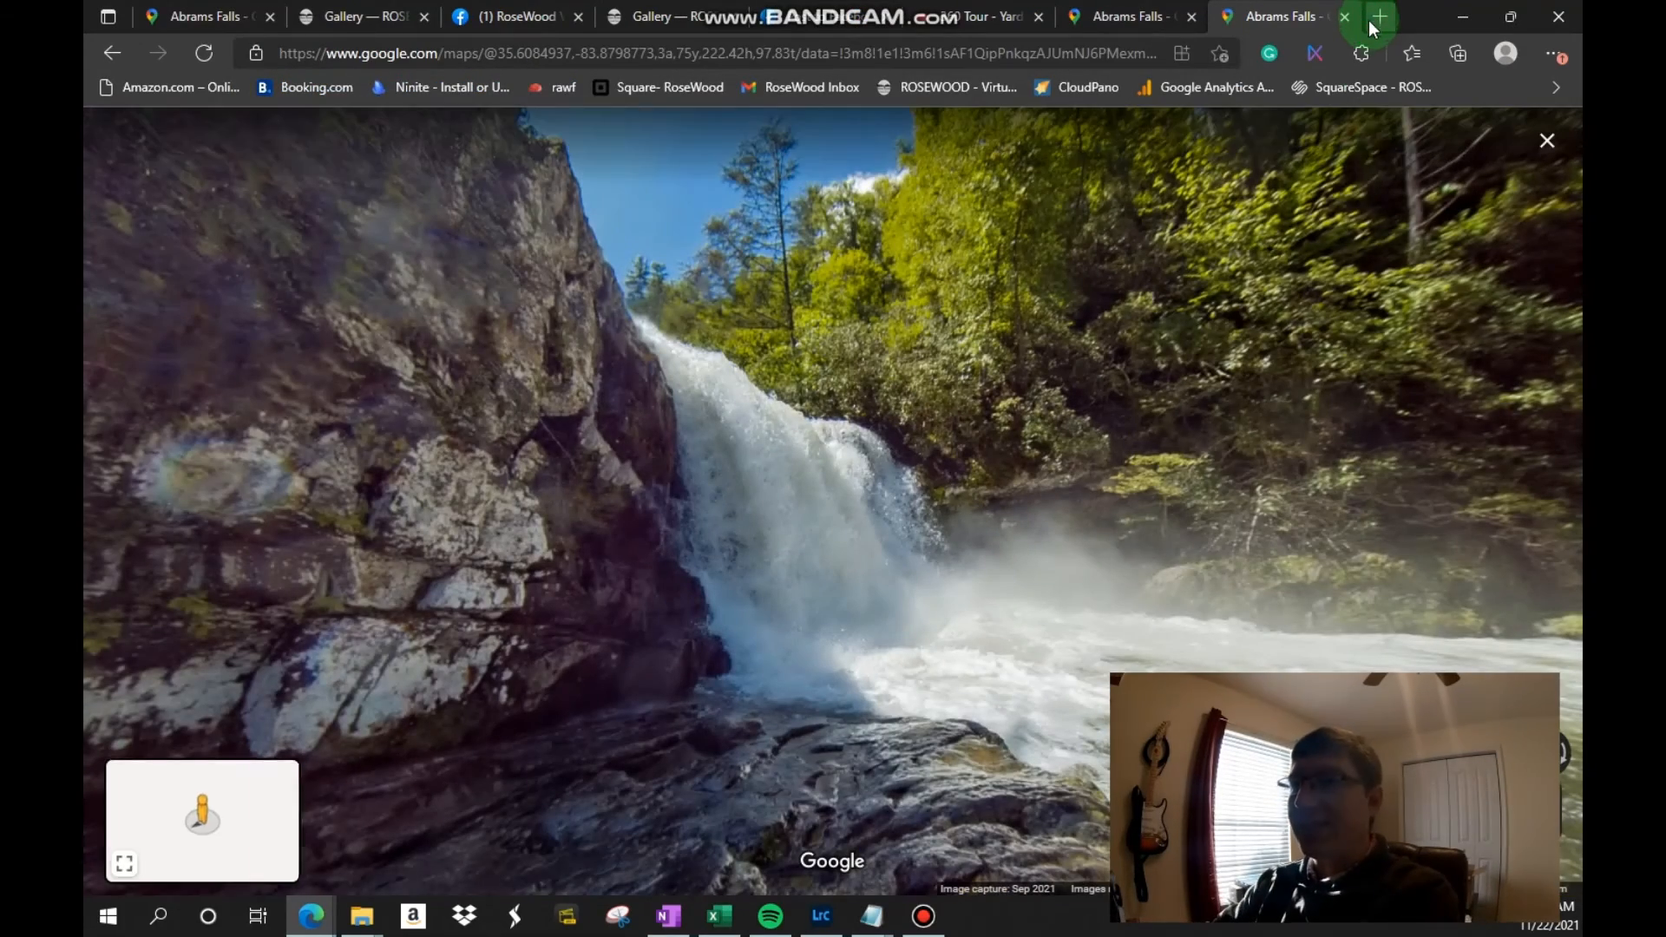
left_click_drag(1458, 494, 811, 507)
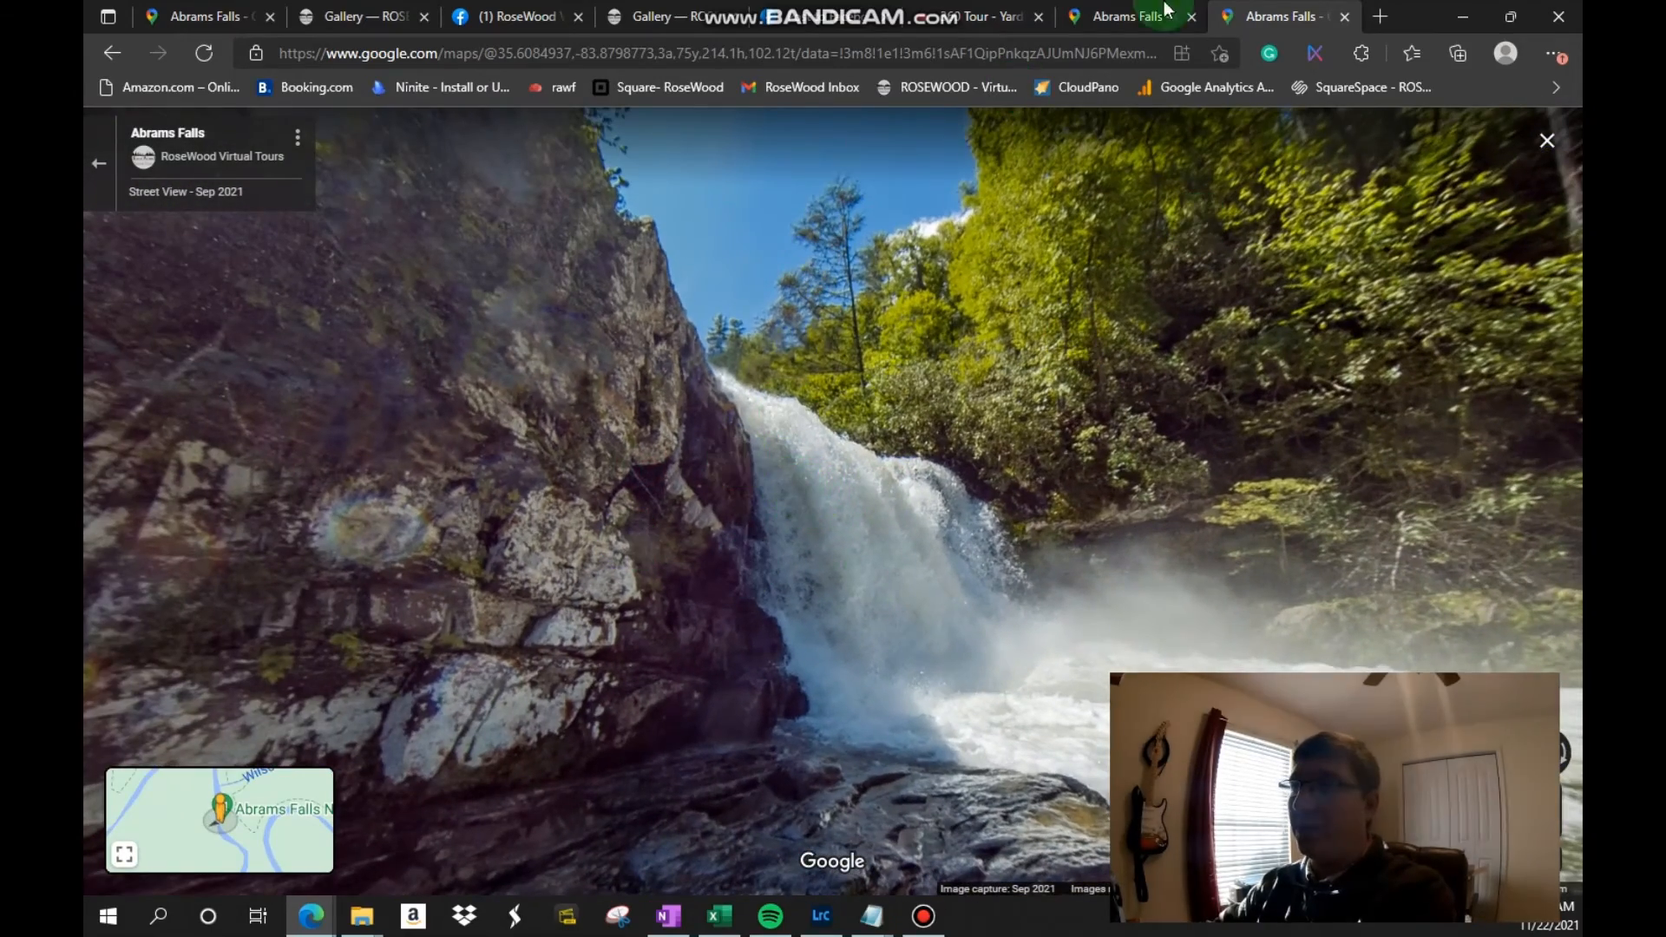
Step: Compare the river-facing Street View tab with the waterfall-facing one, and close the waterfall tab
left_click(1159, 29)
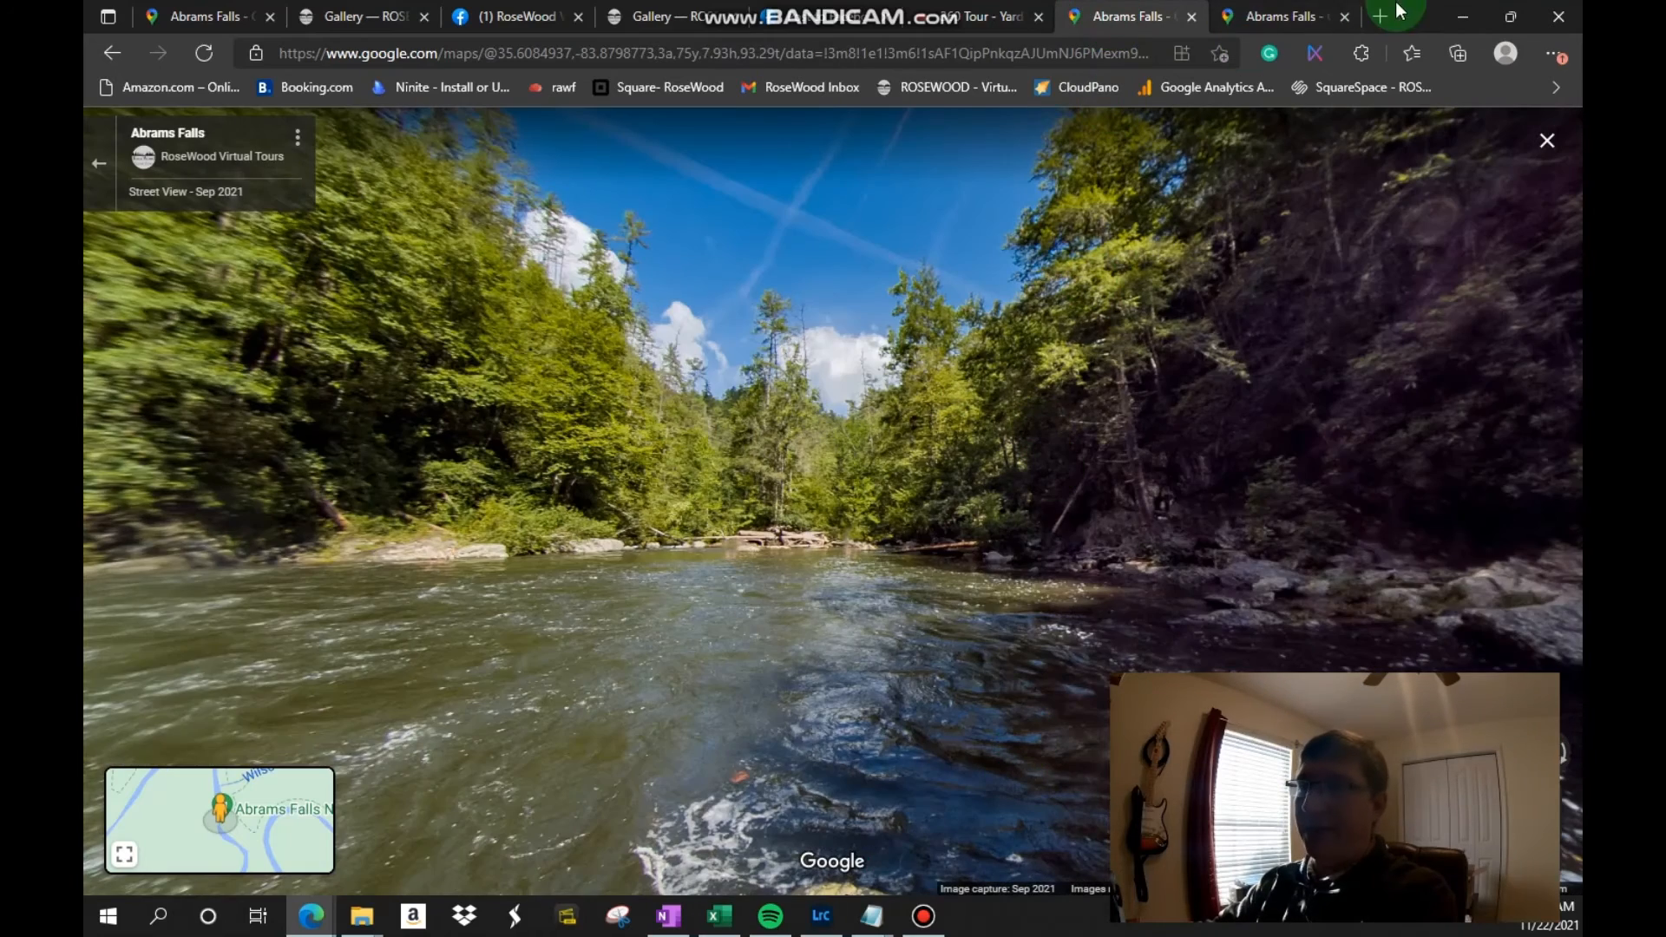
left_click(1306, 16)
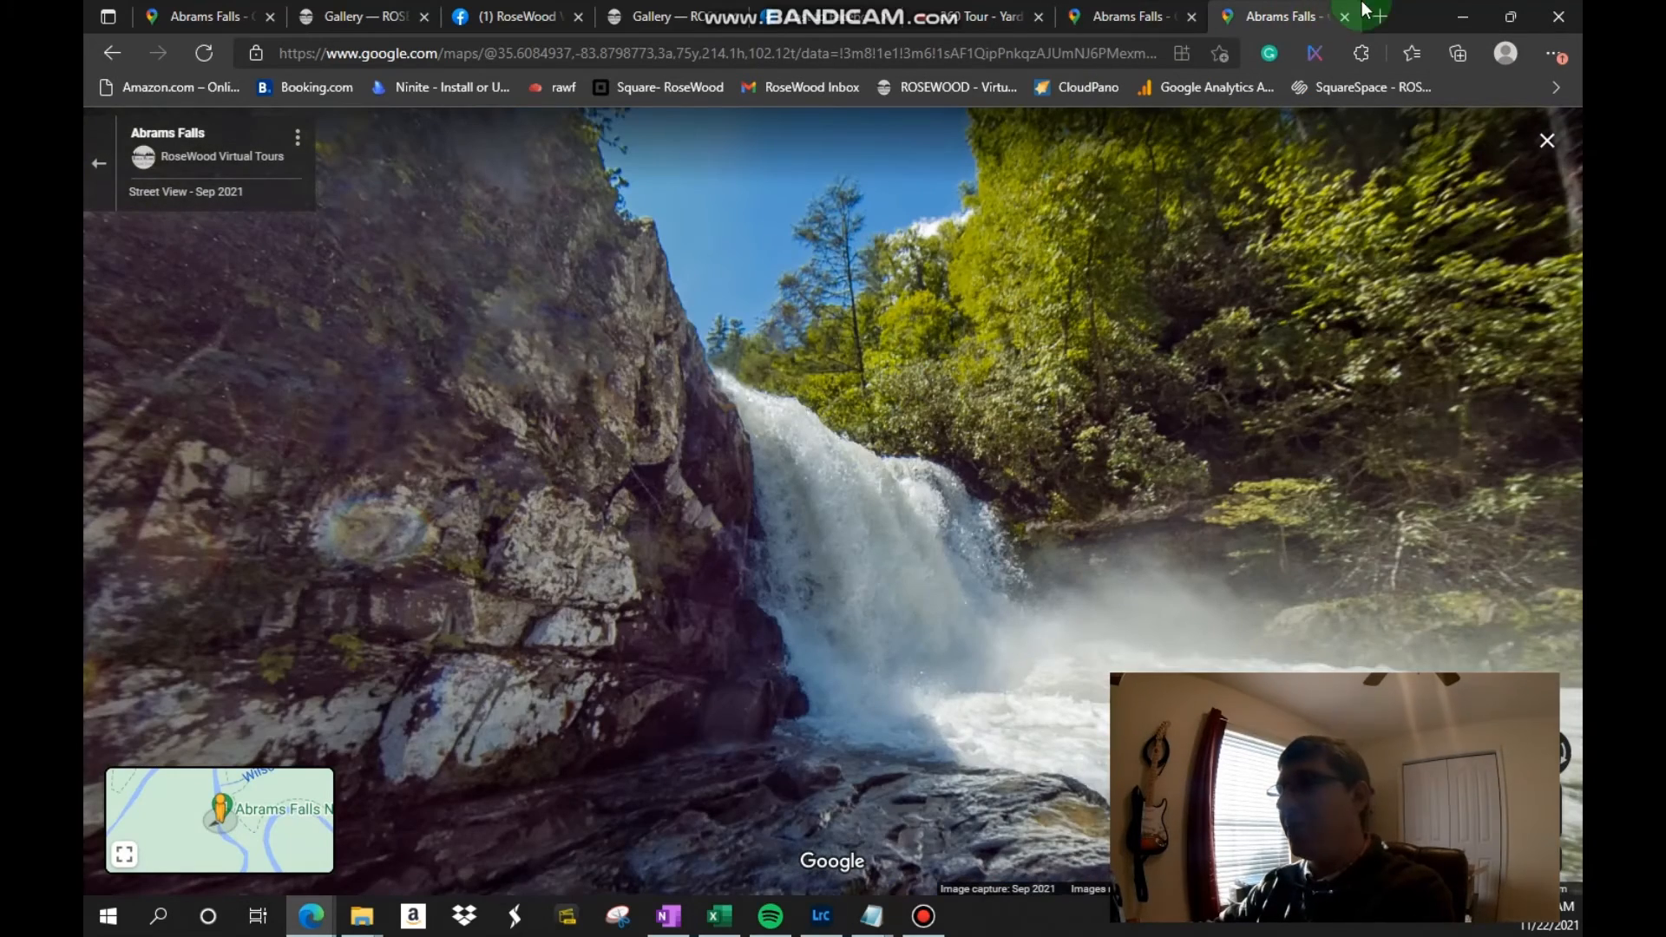
left_click(1344, 17)
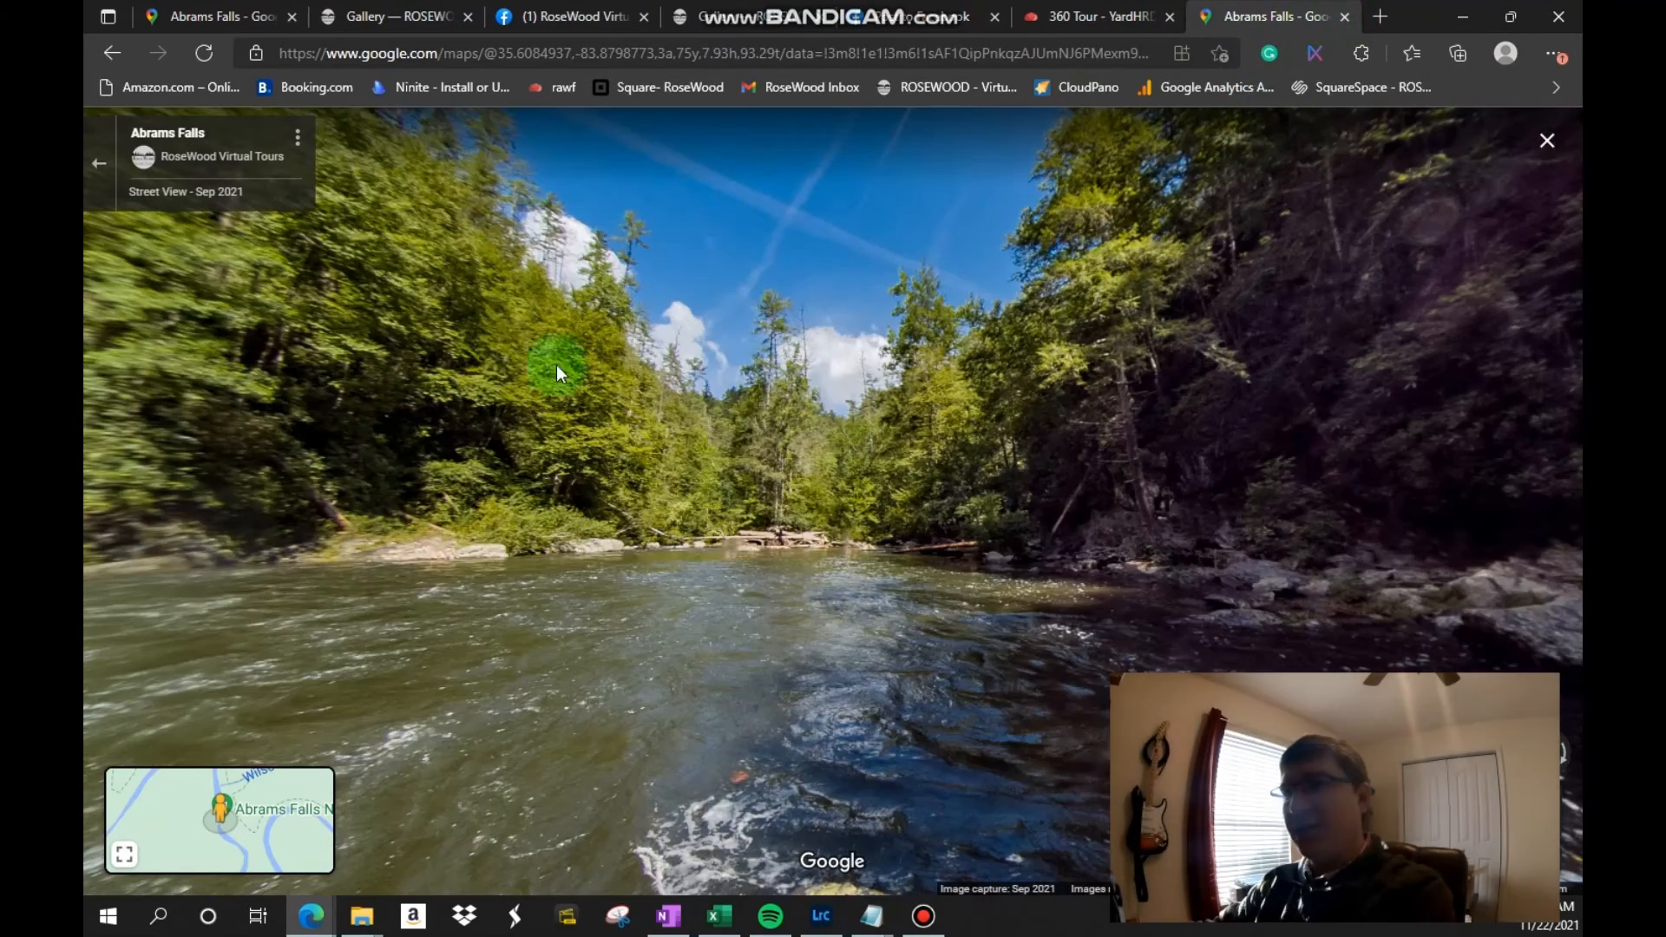
Step: Copy the Medium-size embed HTML for the river-facing Abrams Falls Street View
left_click(298, 144)
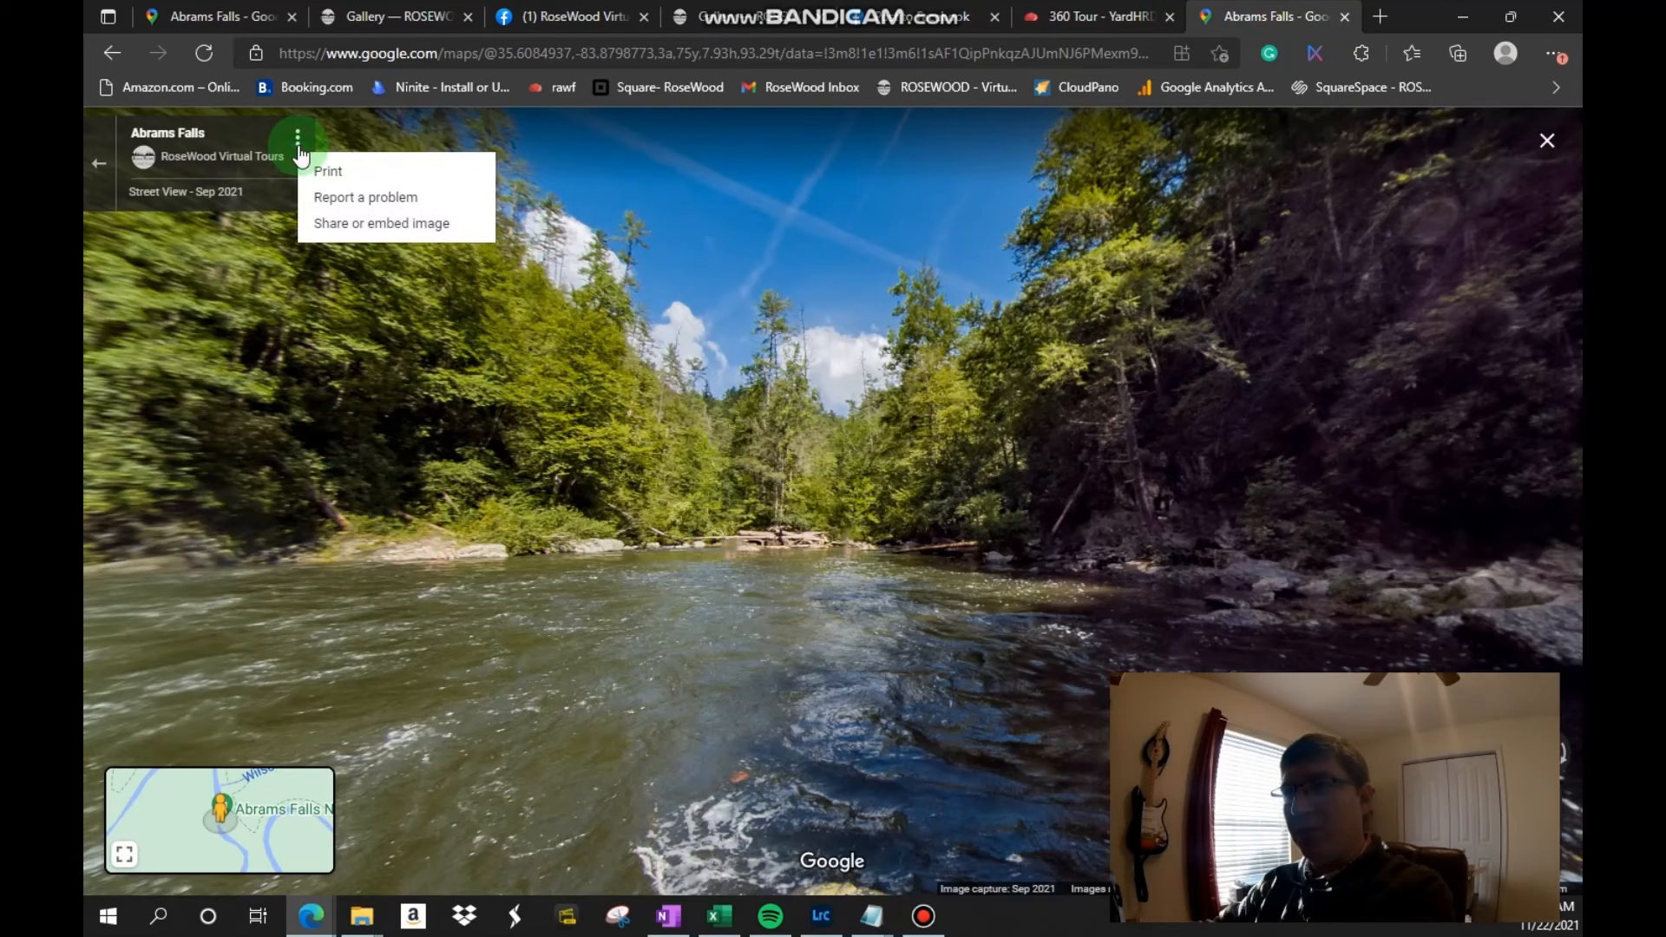
left_click(384, 223)
left_click(805, 395)
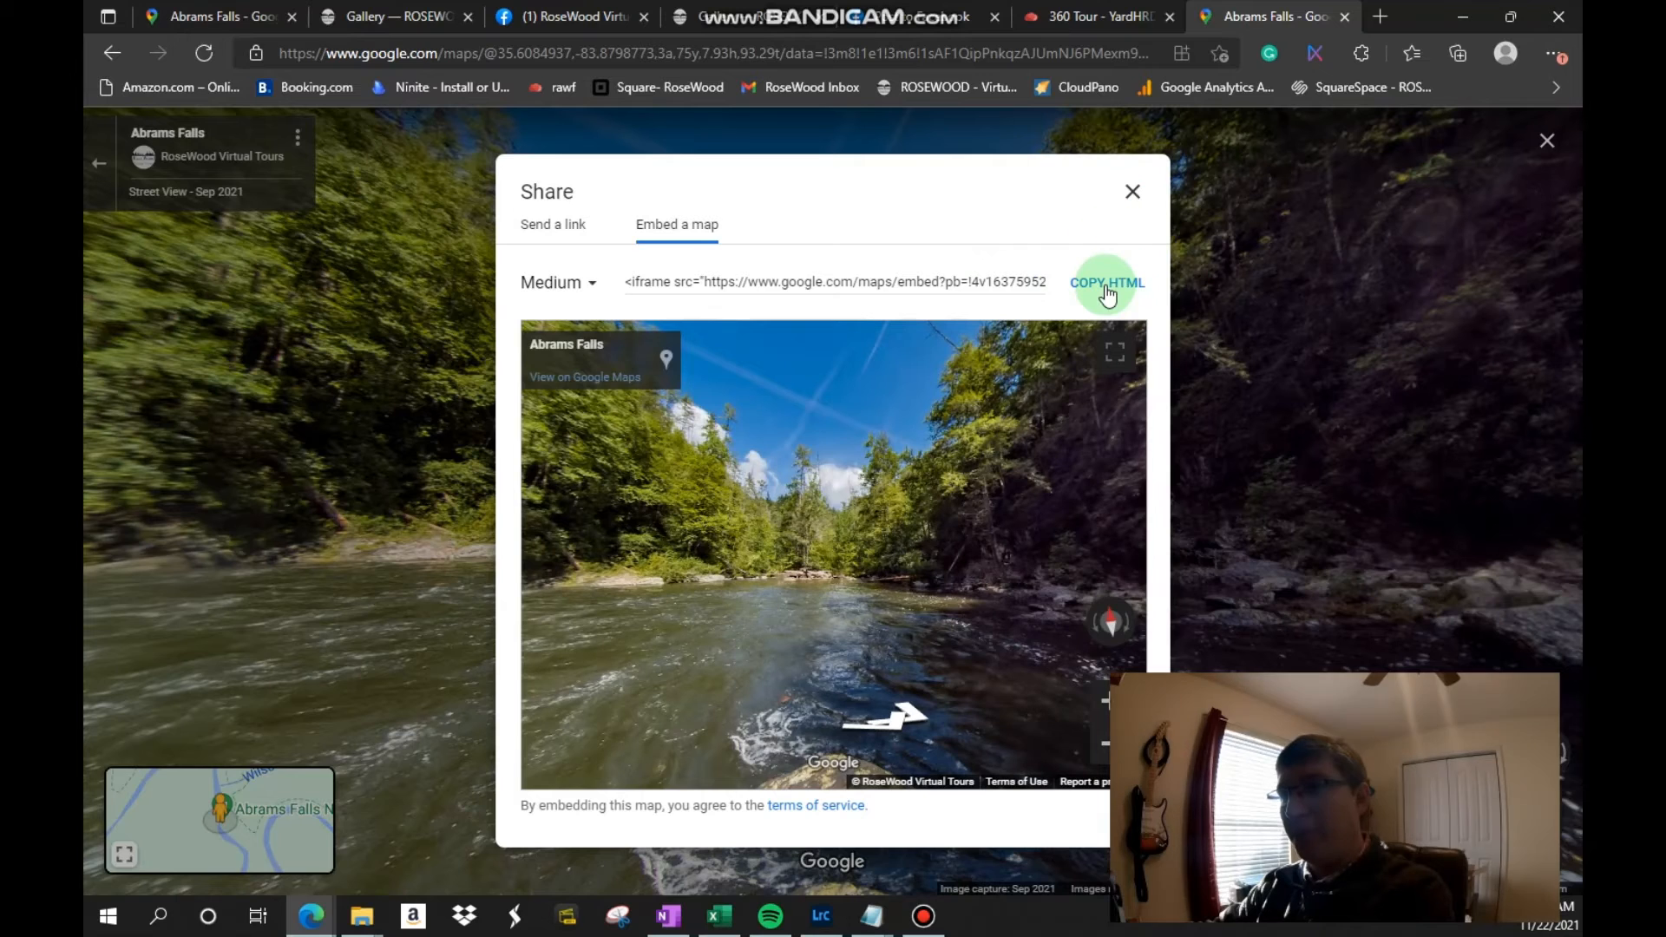
left_click(1106, 286)
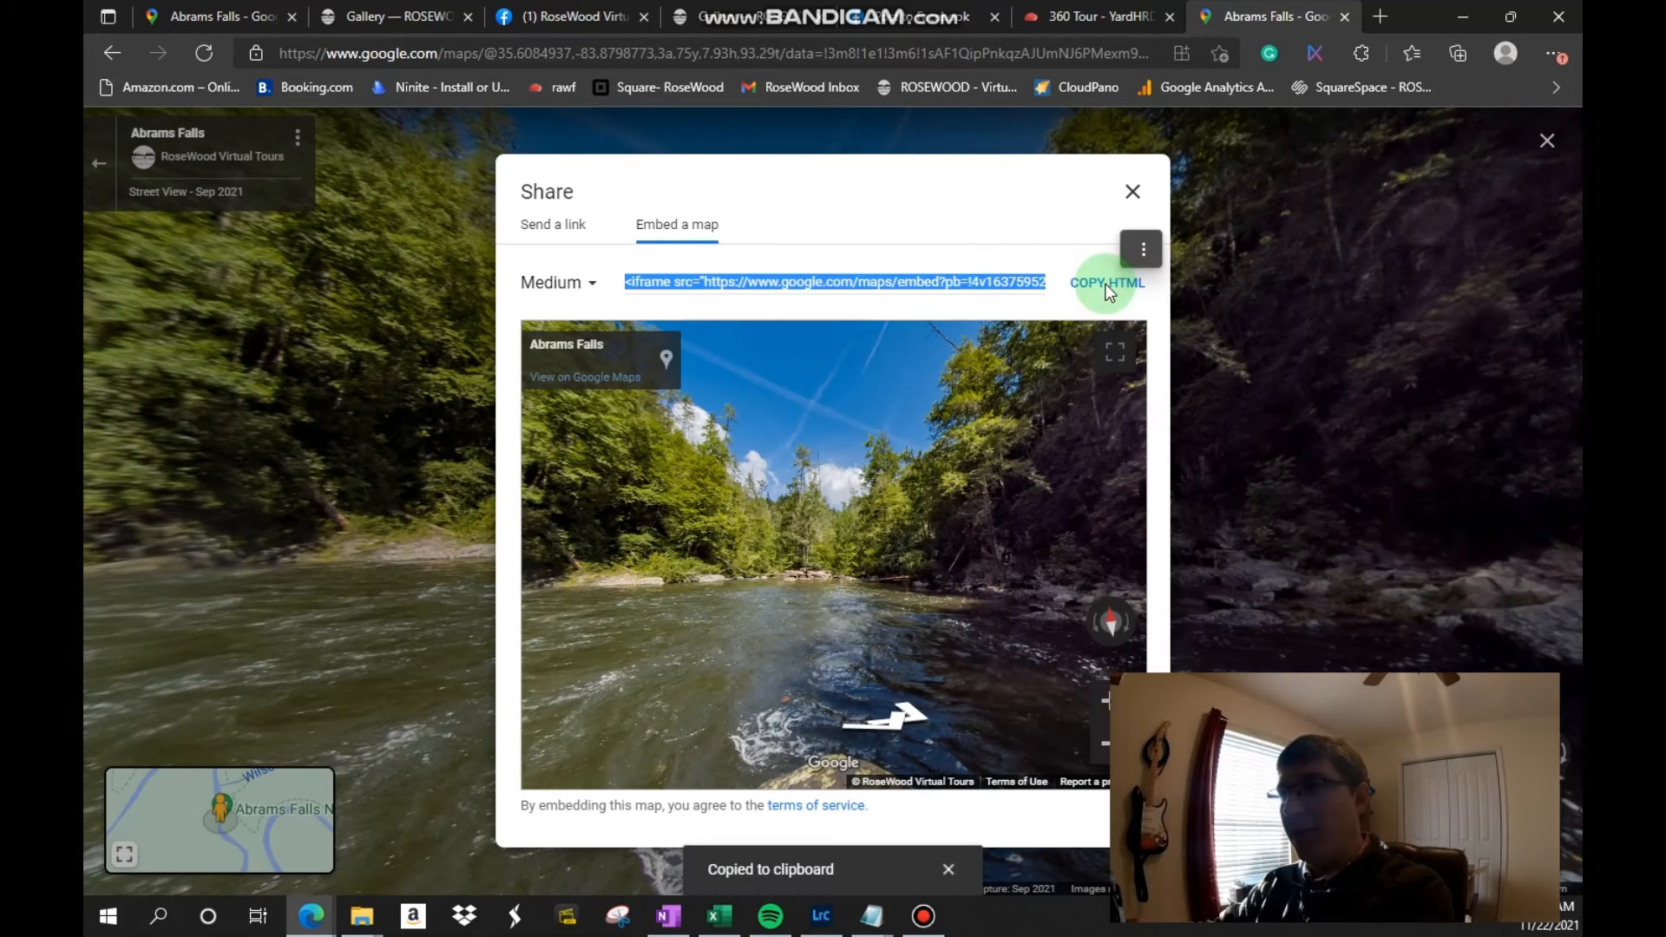
Step: Switch to the Squarespace tab and open the code block of the lower Abrams Falls embed on the Gallary page for editing
left_click(390, 16)
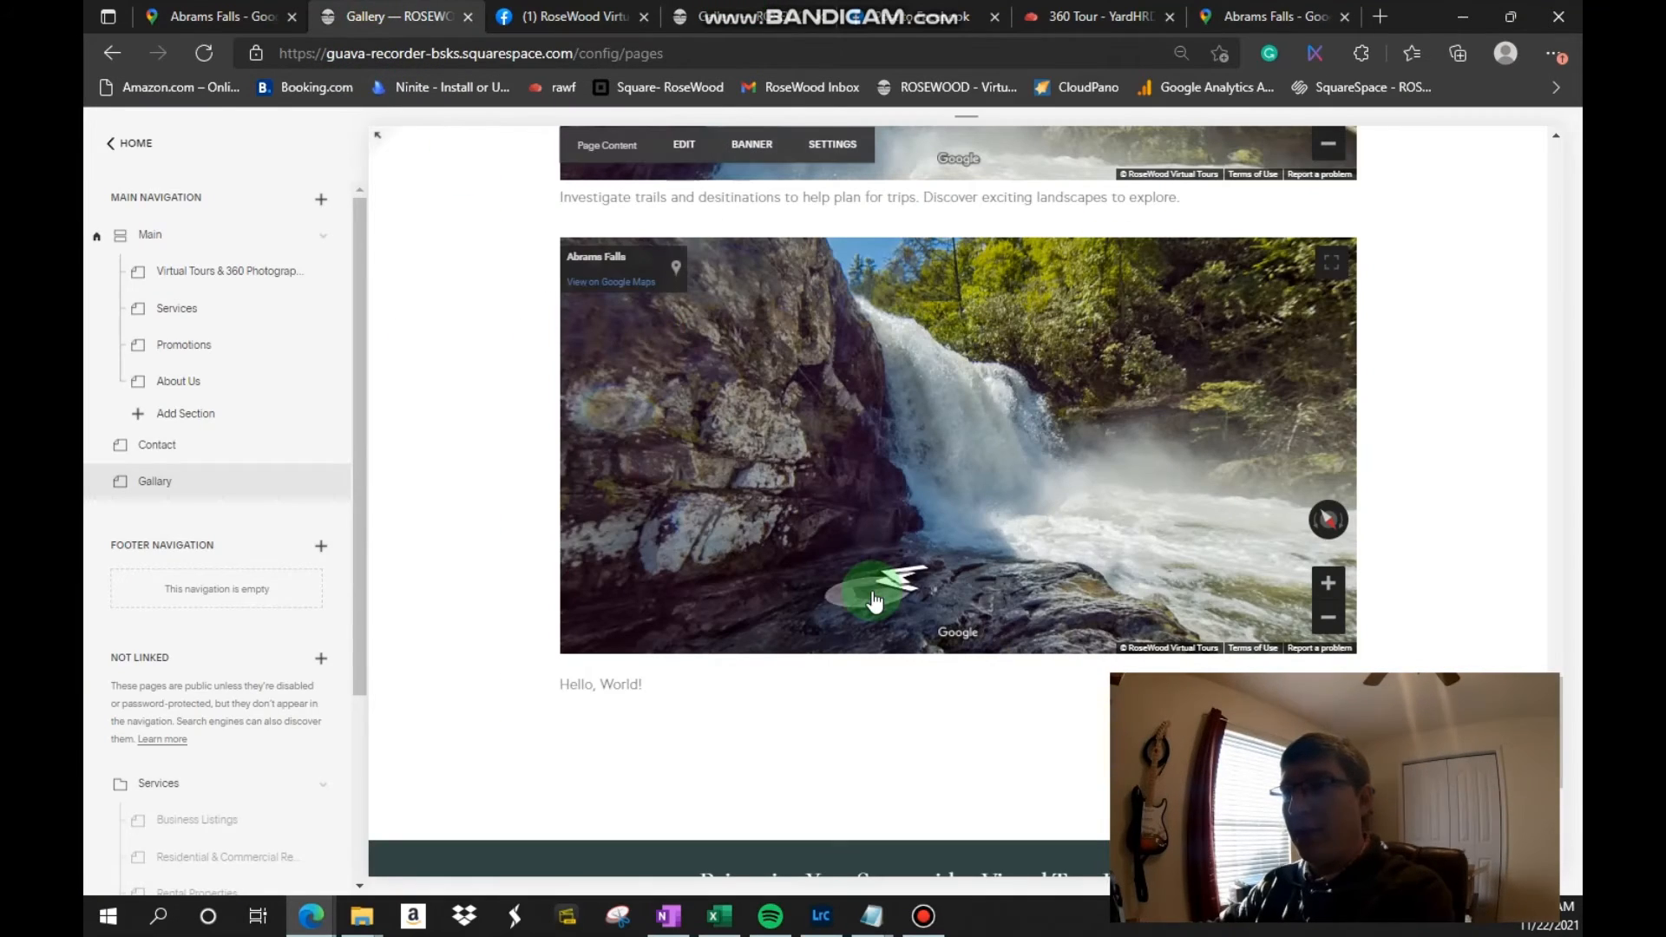
left_click(675, 144)
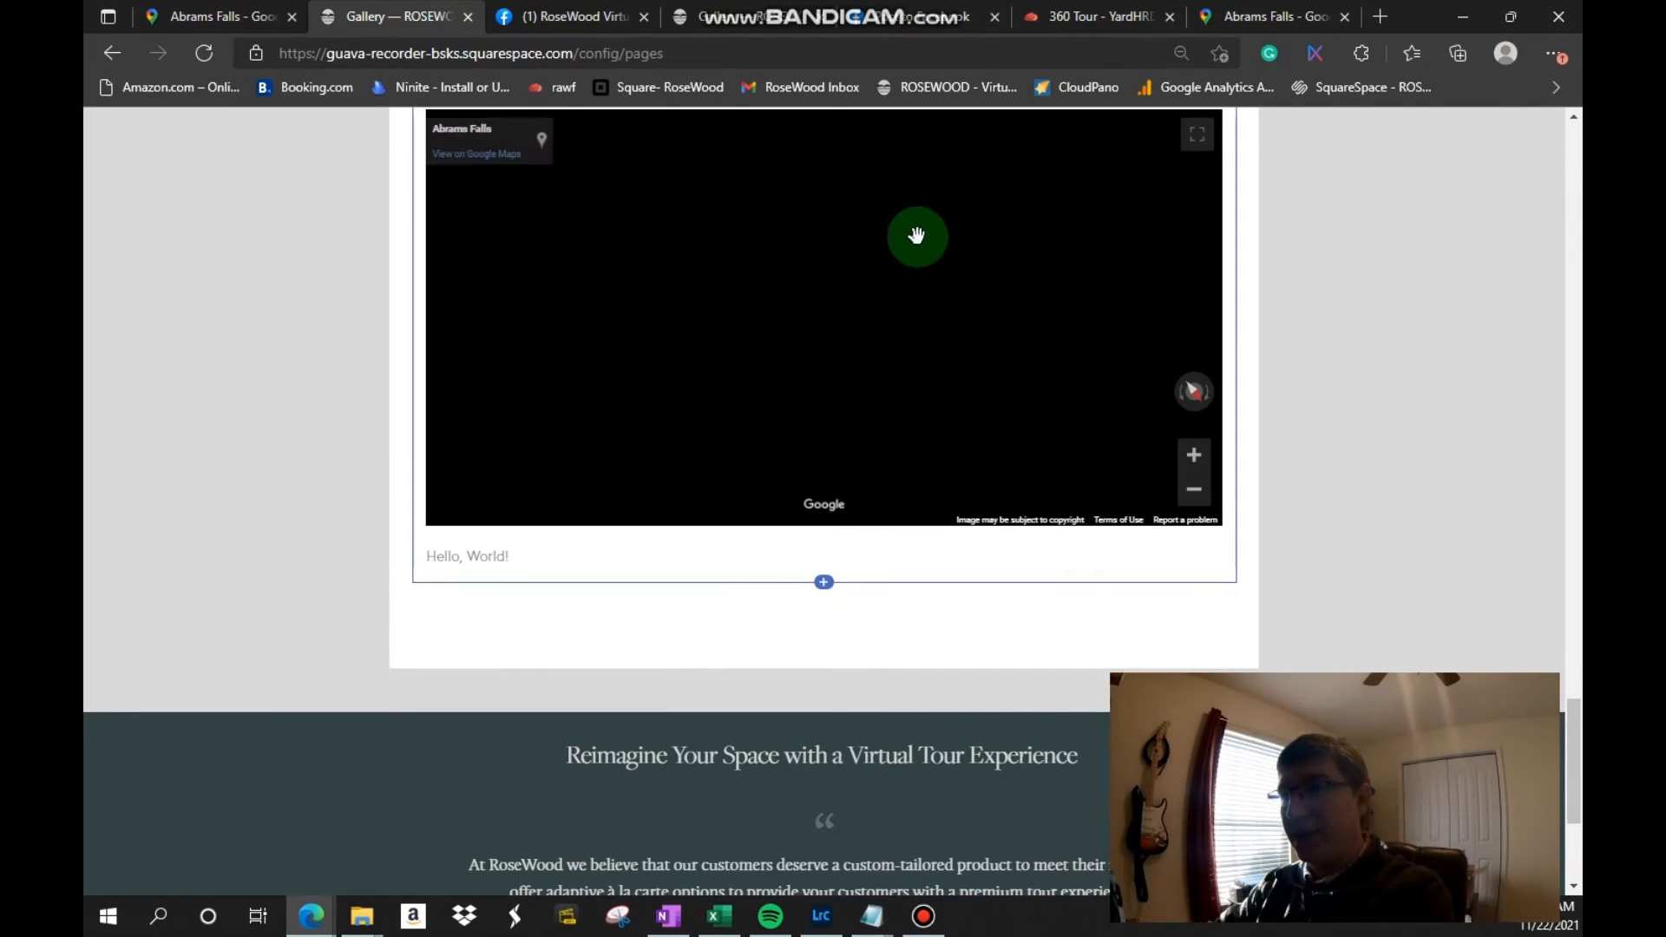
scroll(913, 360, "up", 1)
mouse_move(625, 211)
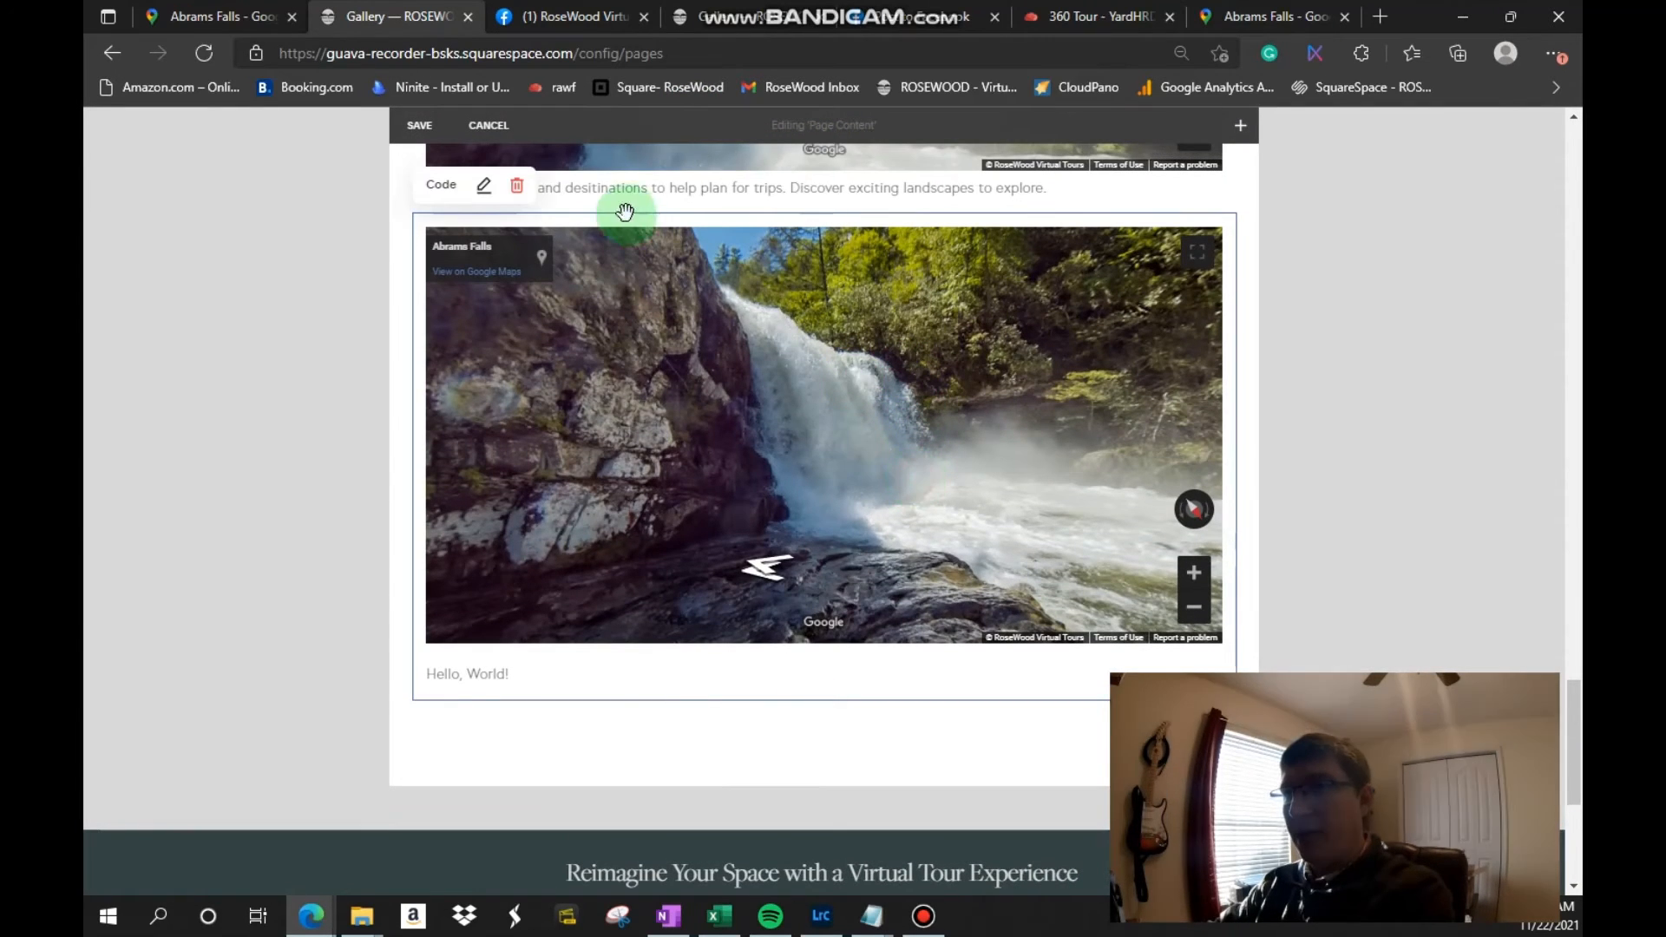
left_click(487, 191)
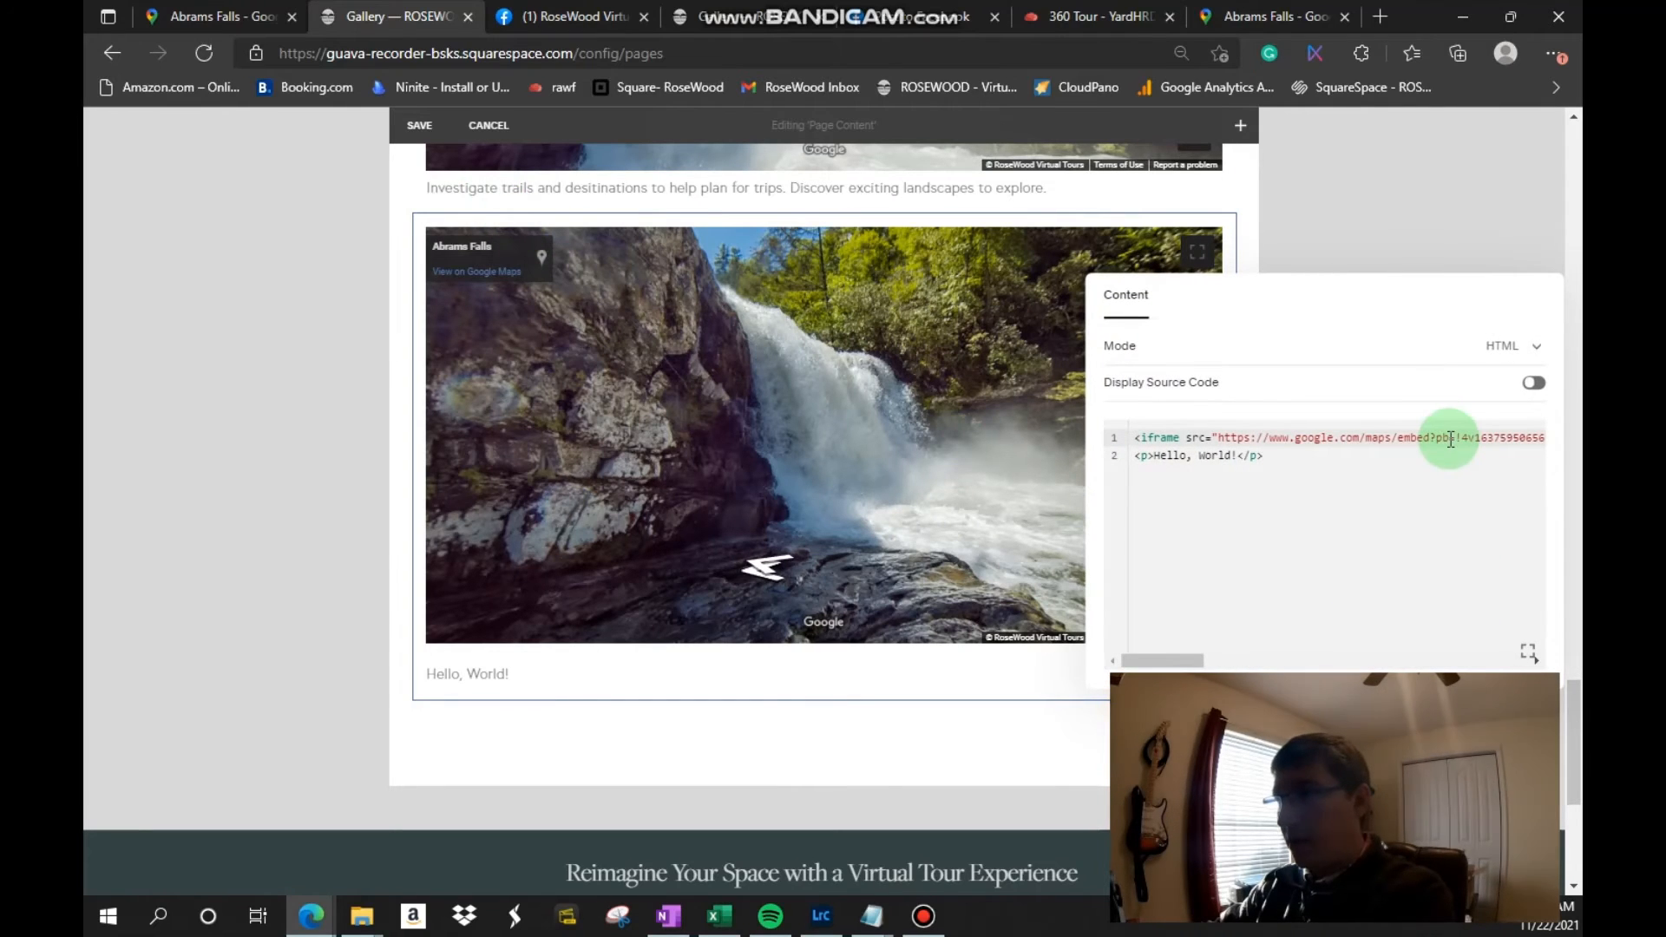
Step: Replace the old iframe code with the copied river-view embed code, keeping the "Hello, World!" paragraph below it
left_click_drag(1451, 440, 1198, 450)
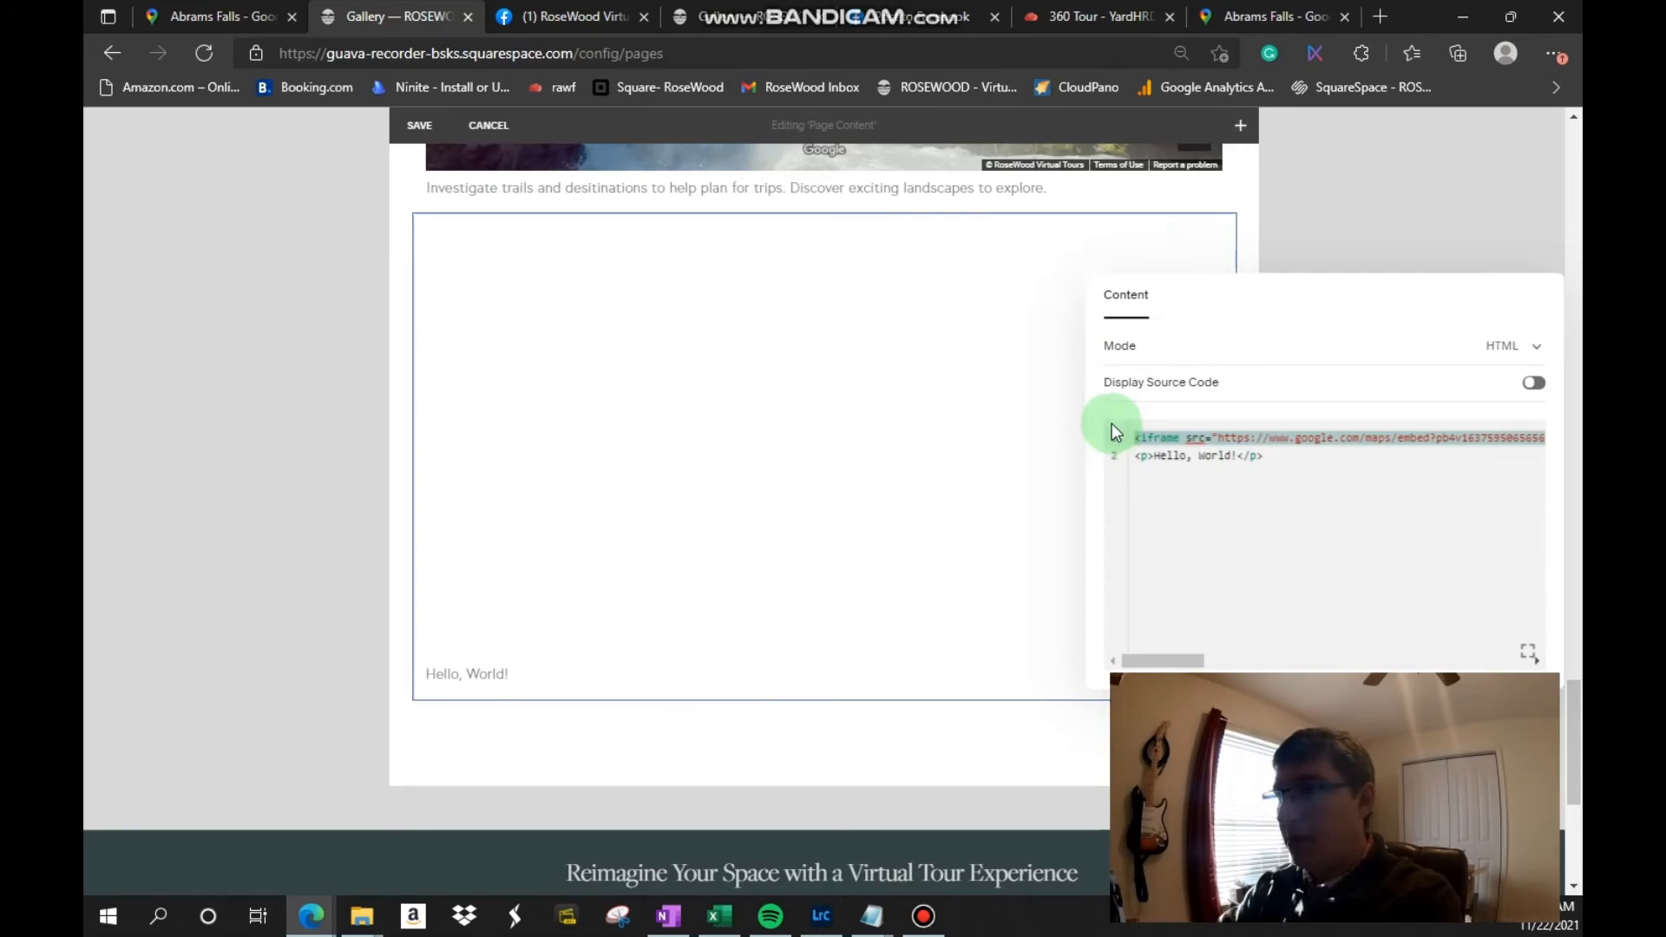
left_click_drag(1136, 438, 1570, 404)
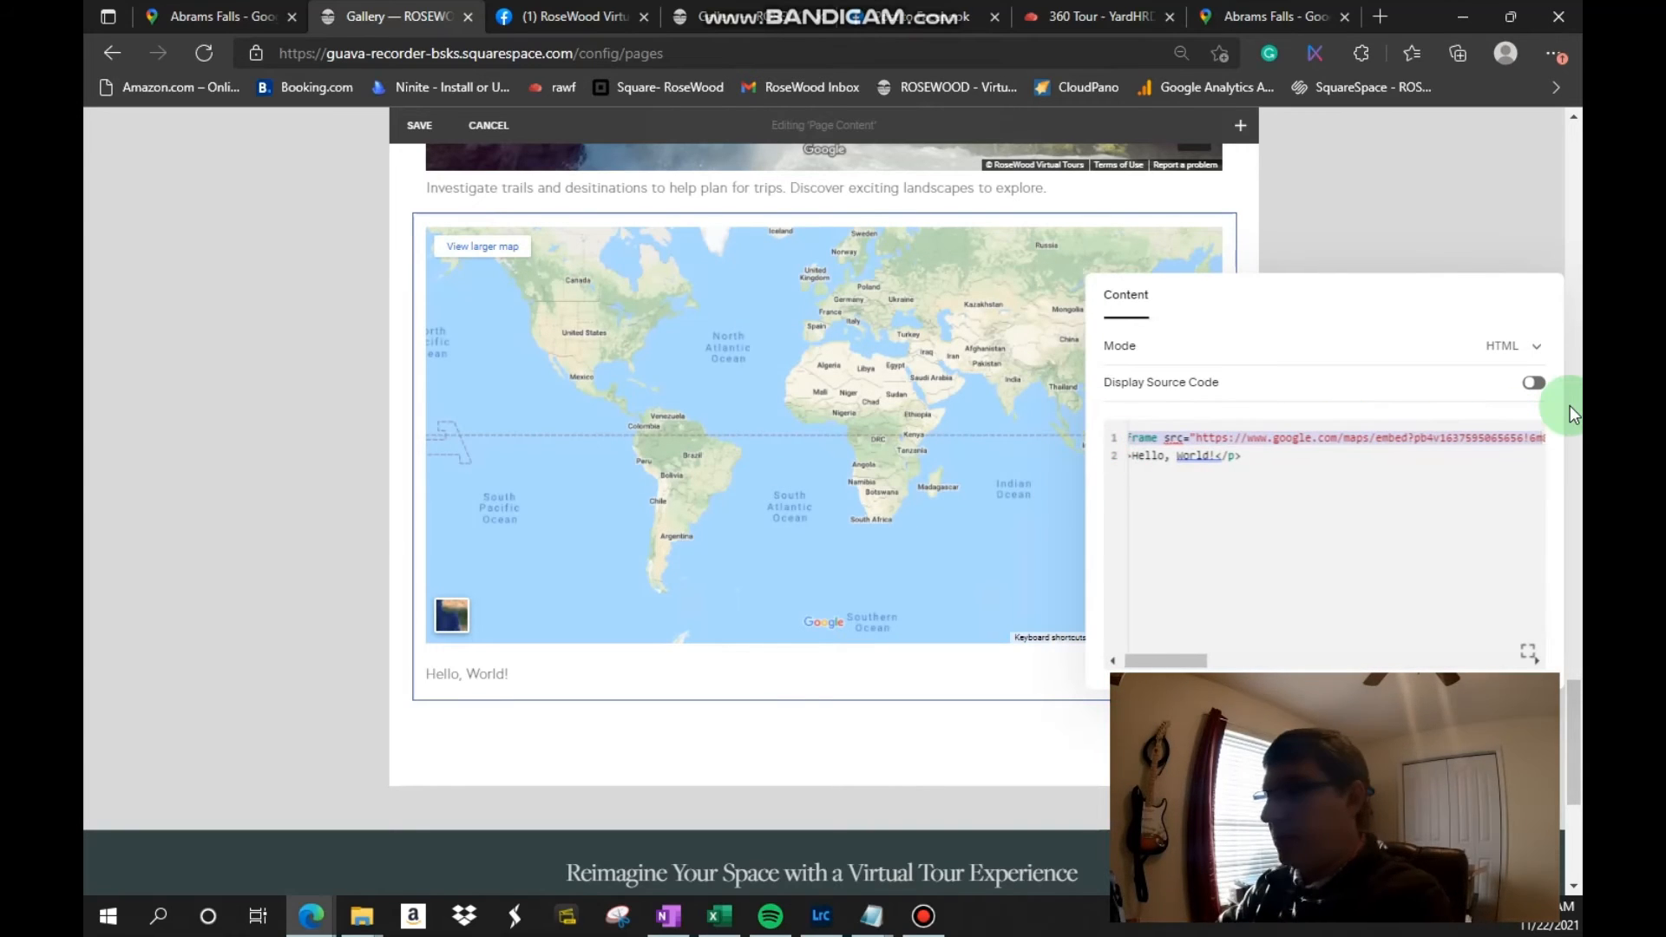
key("BackSpace")
left_click(1136, 436)
left_click_drag(1137, 437, 1558, 408)
key("BackSpace")
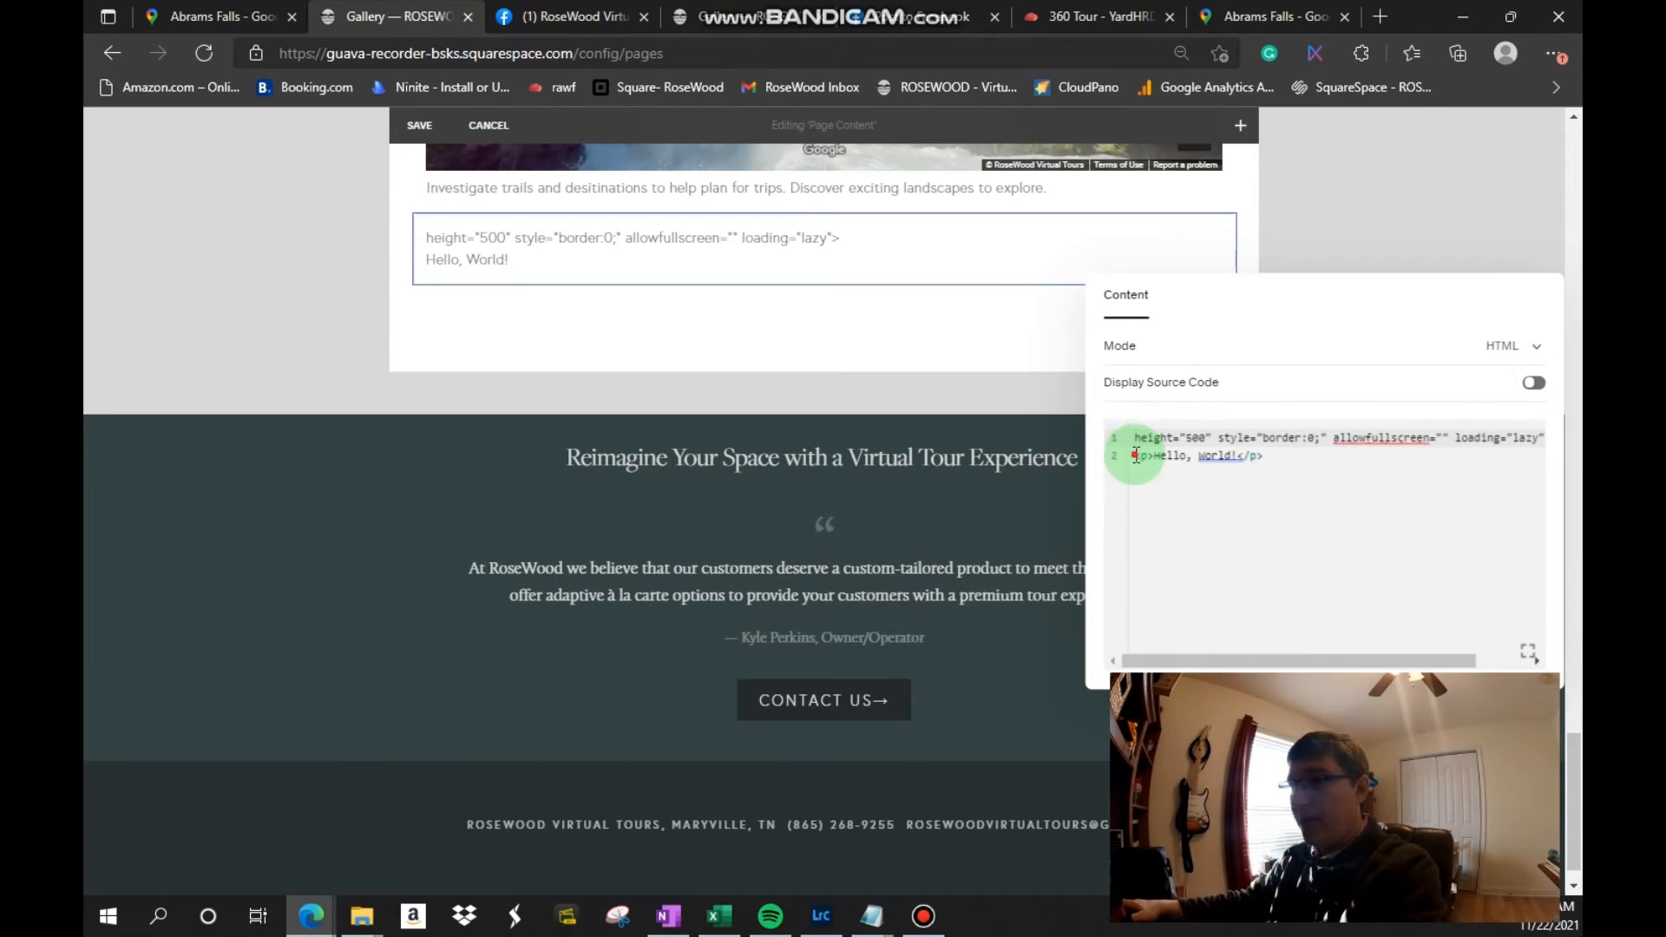
left_click_drag(1136, 438, 1136, 456)
key("BackSpace")
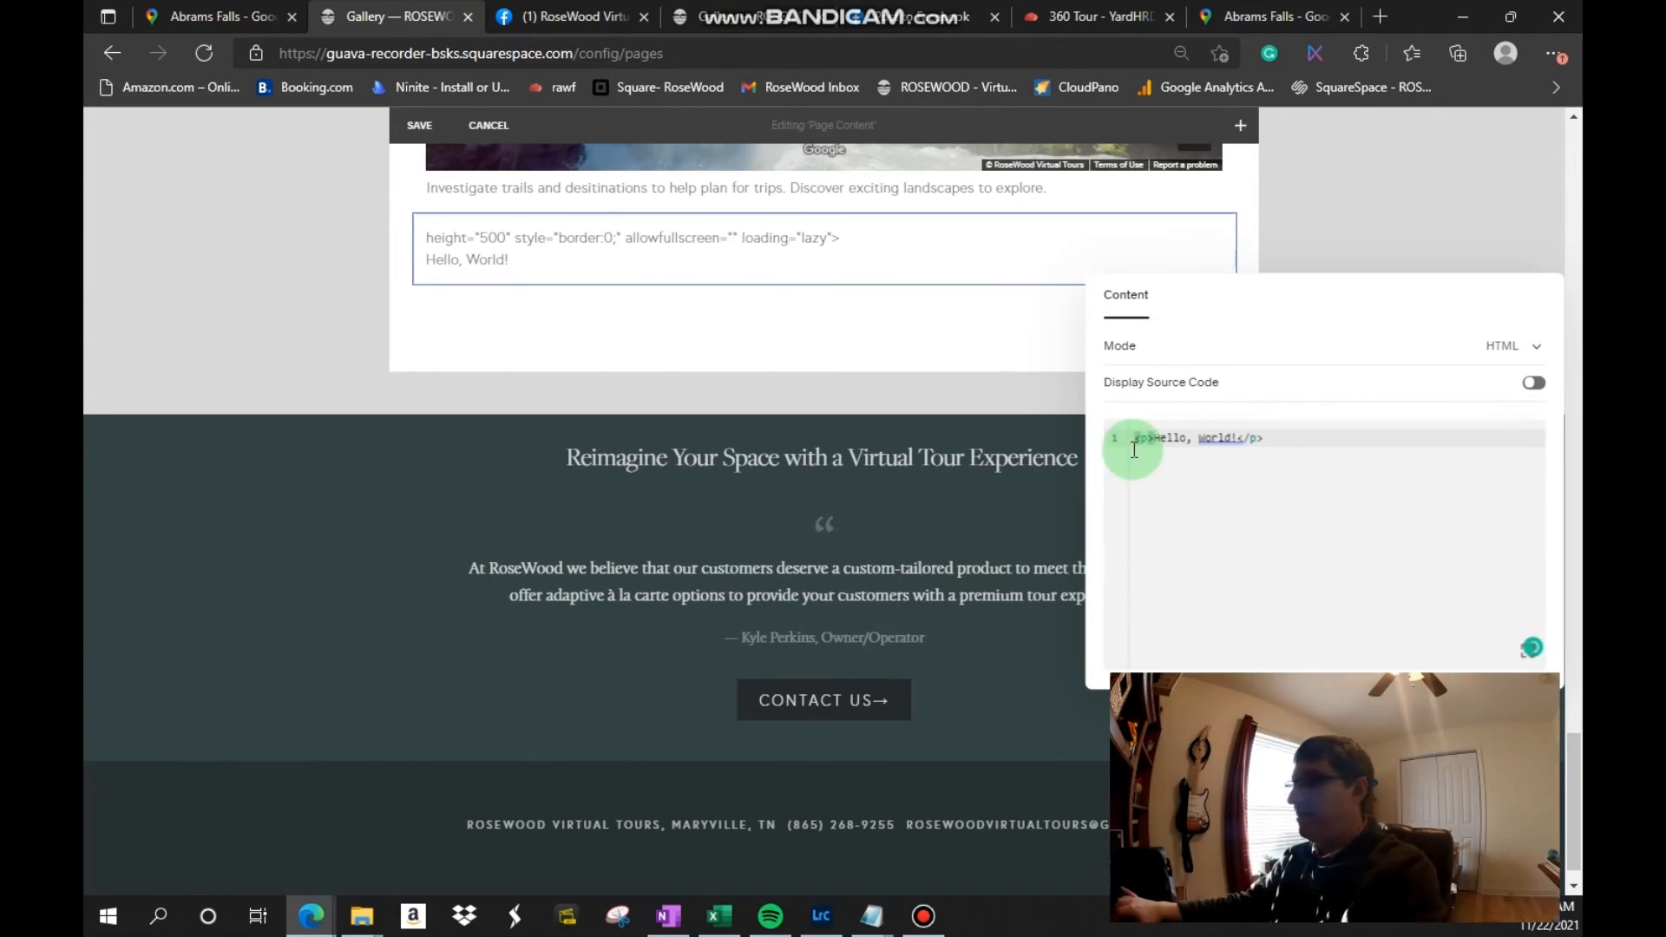
key("ctrl+a")
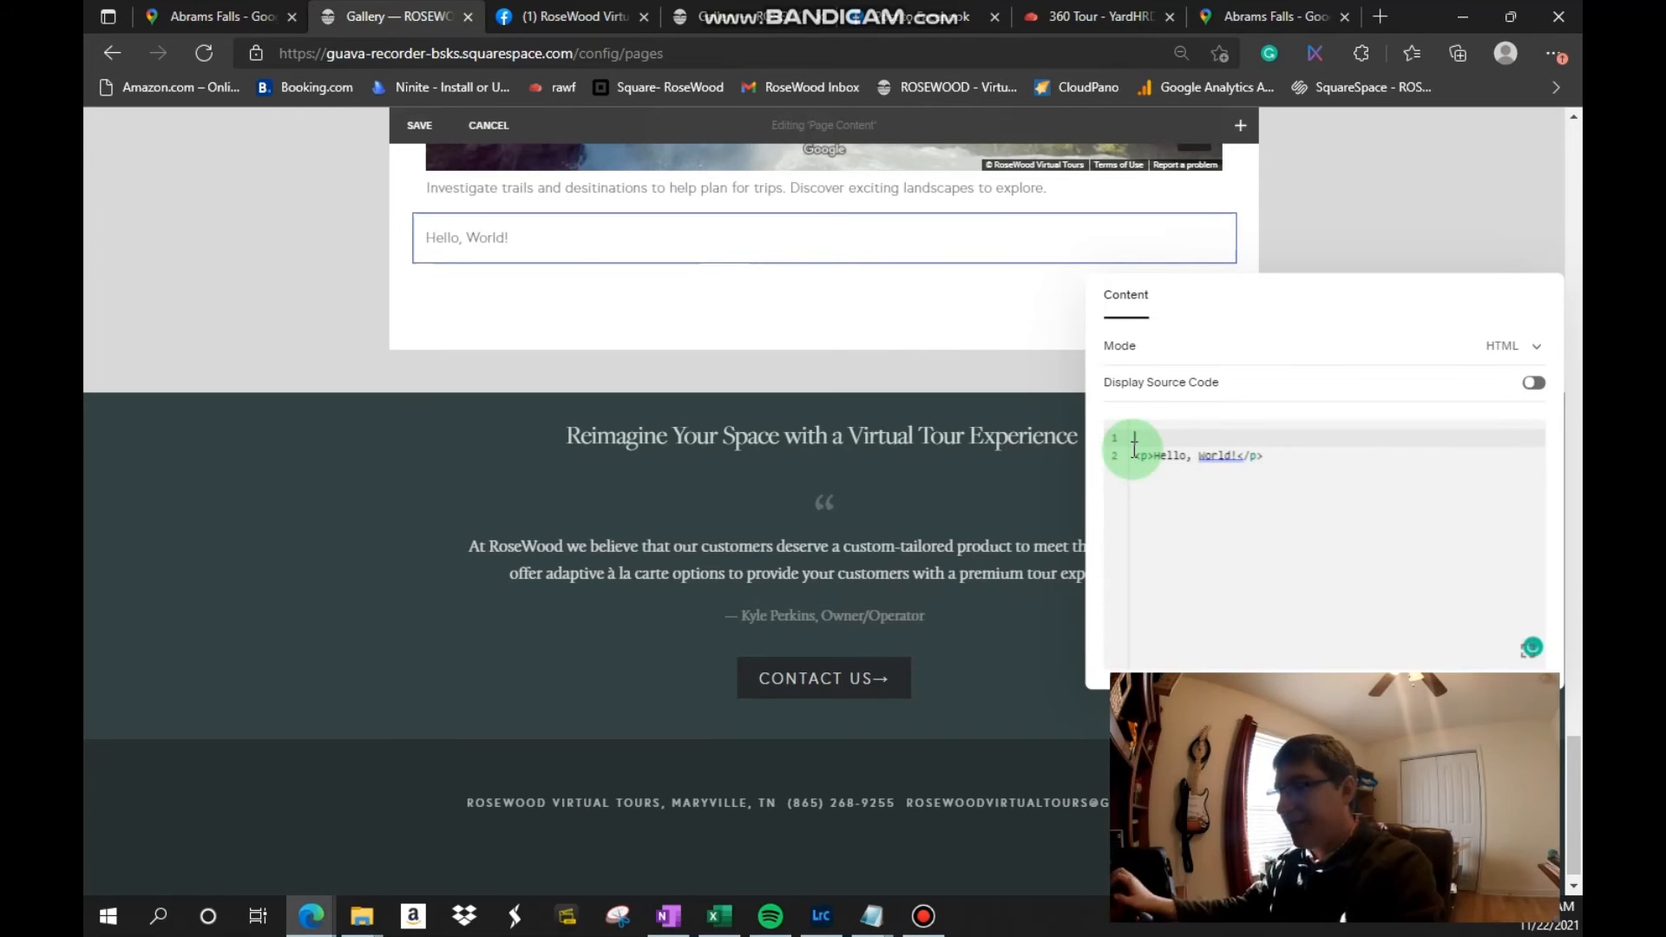
key("ctrl+v")
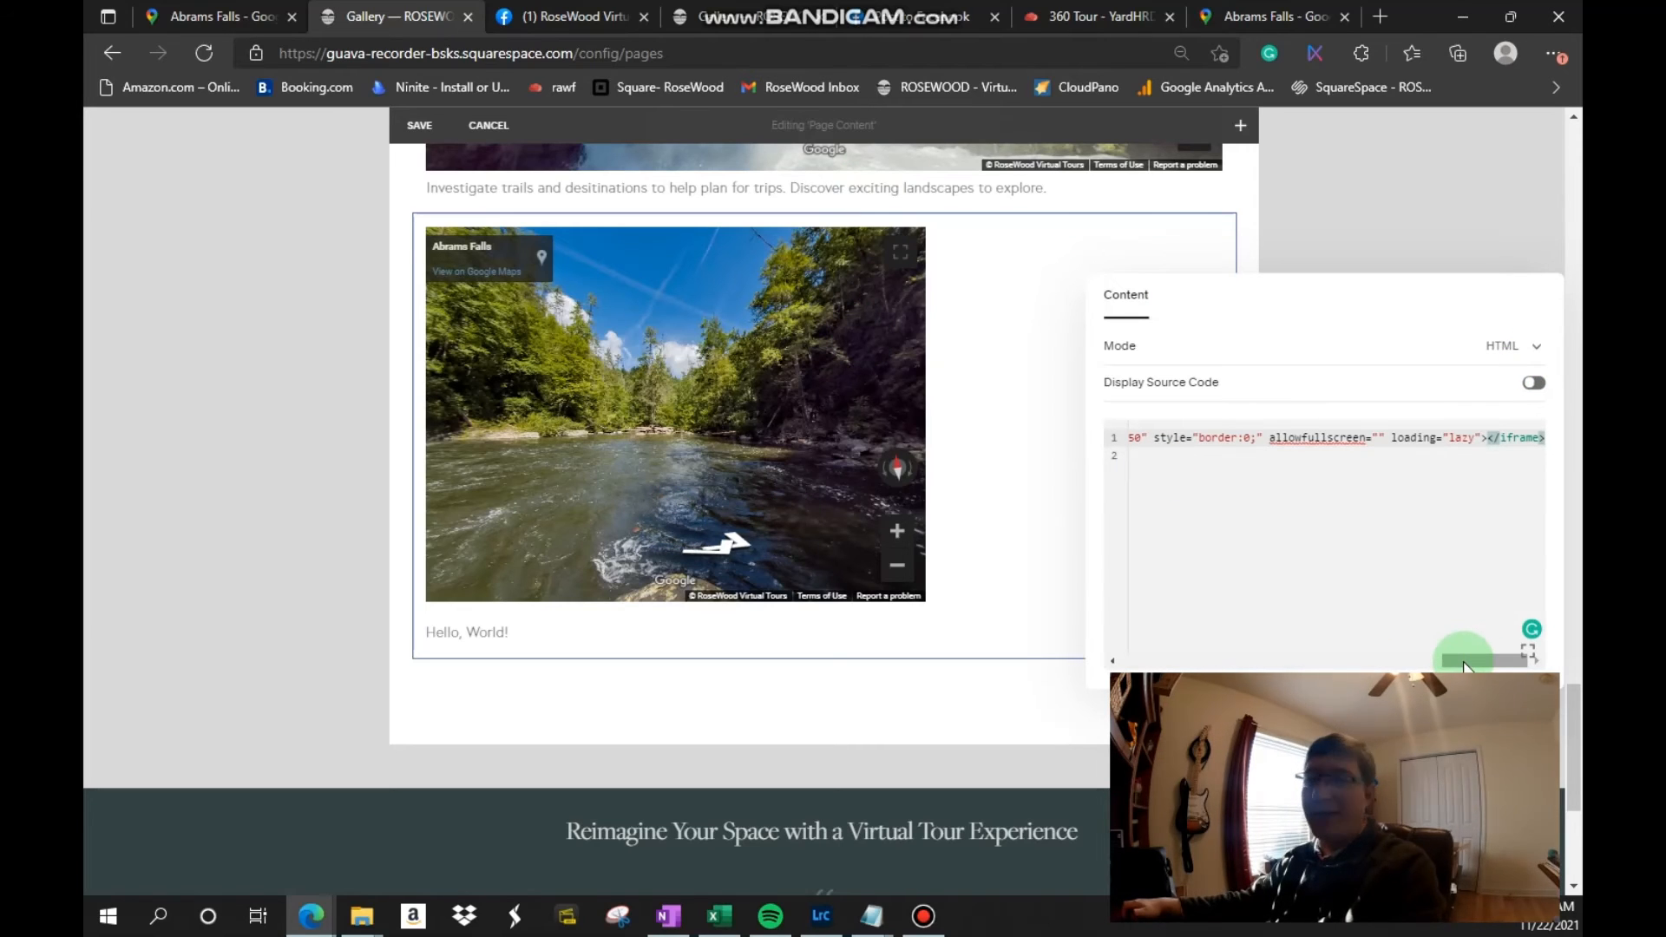
Step: Set the new iframe's width to 100% and save the page content
left_click_drag(1463, 662, 1403, 667)
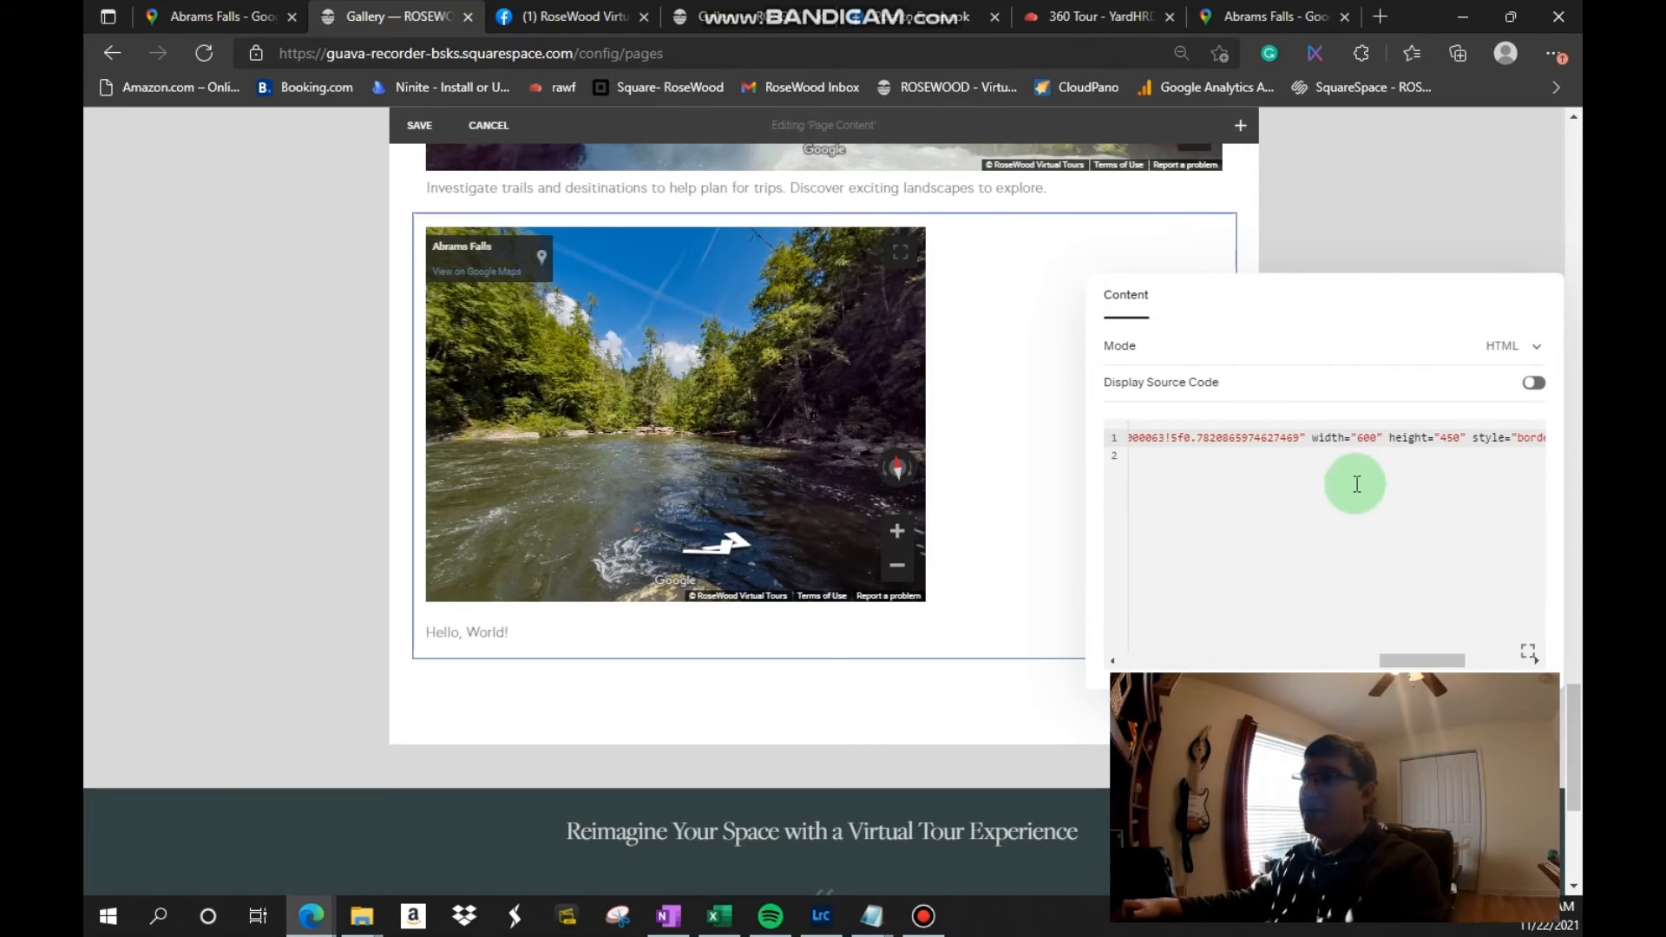
left_click(1379, 440)
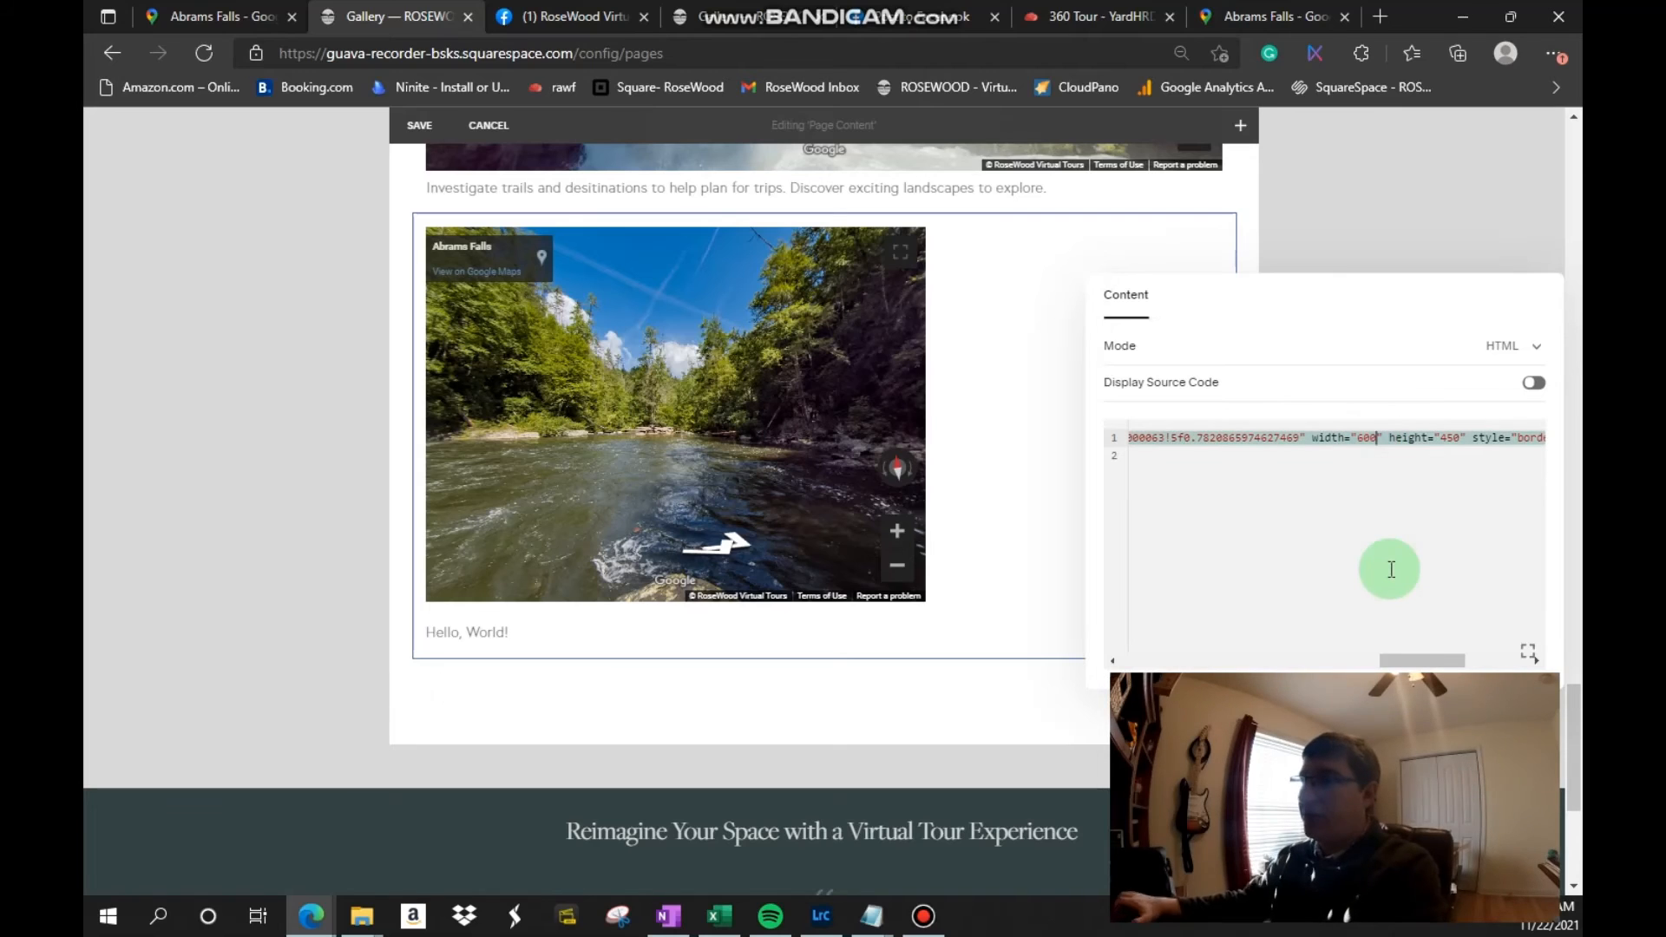
key("BackSpace")
key("BackSpace")
key("BackSpace")
type("100")
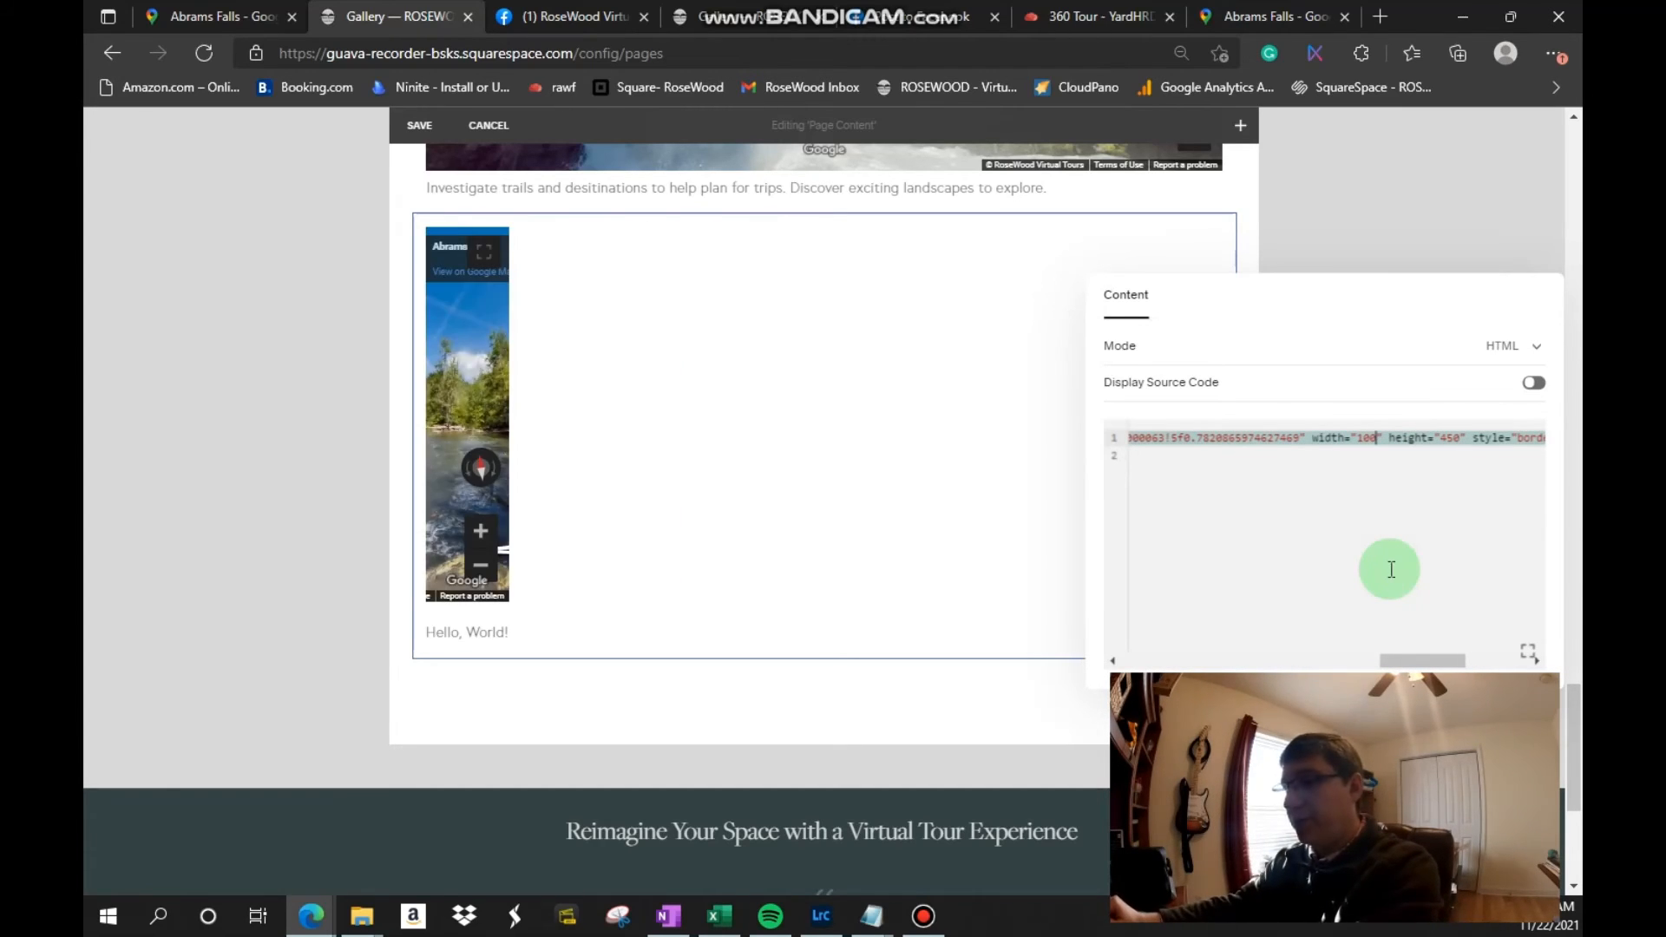
type("%")
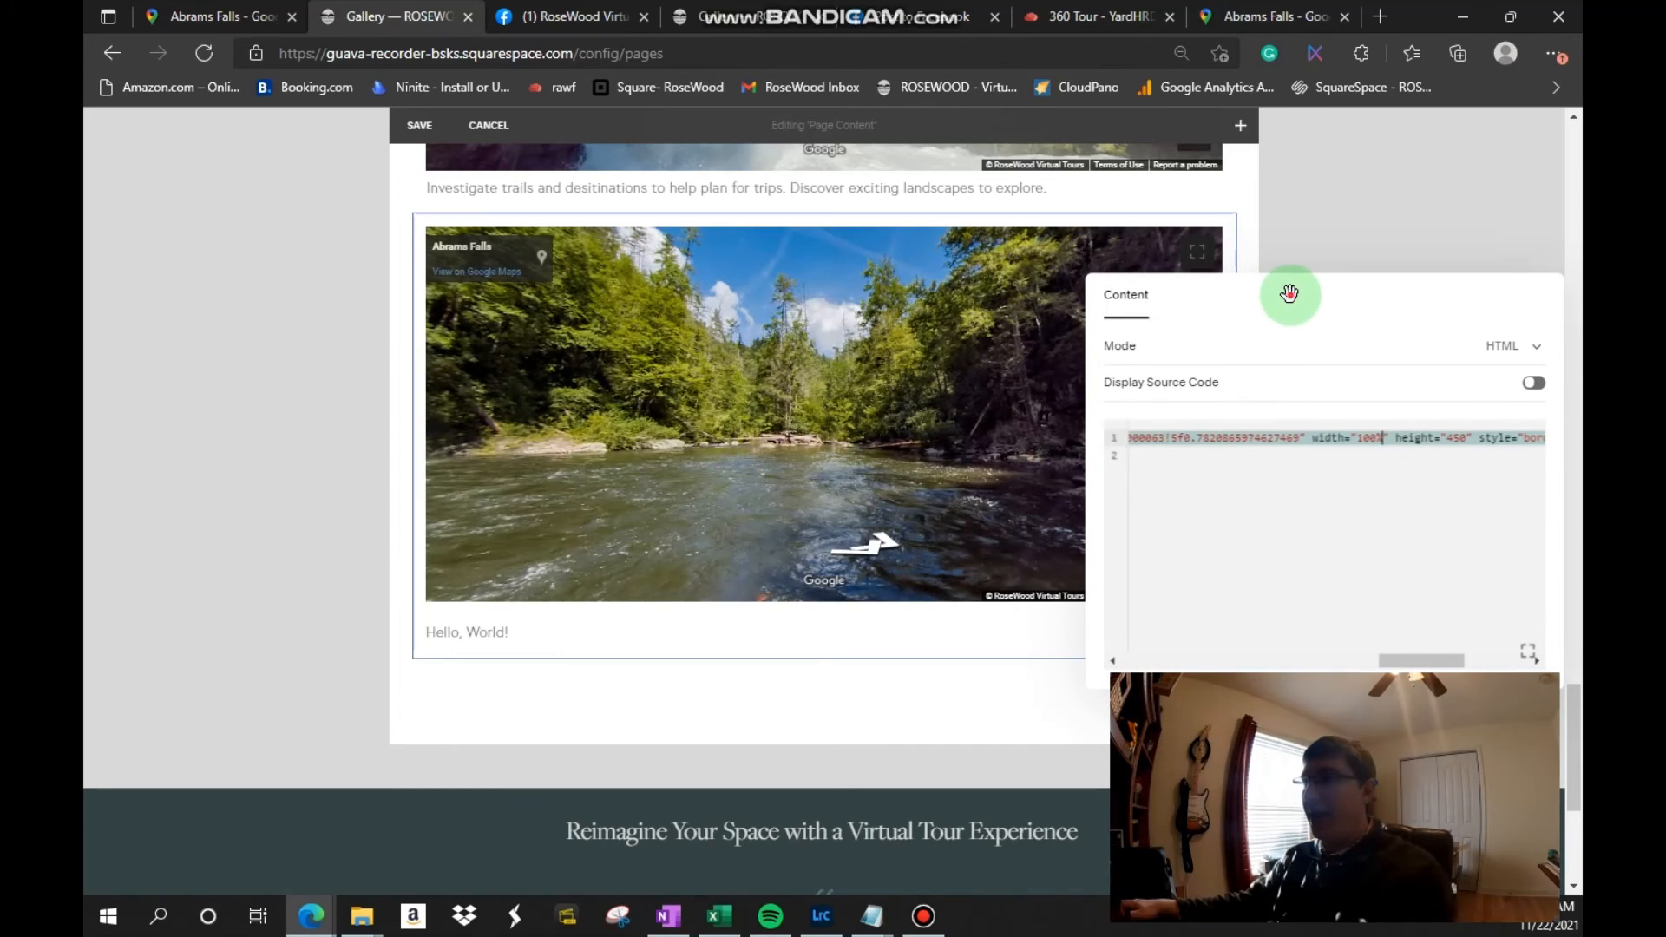
left_click(1414, 222)
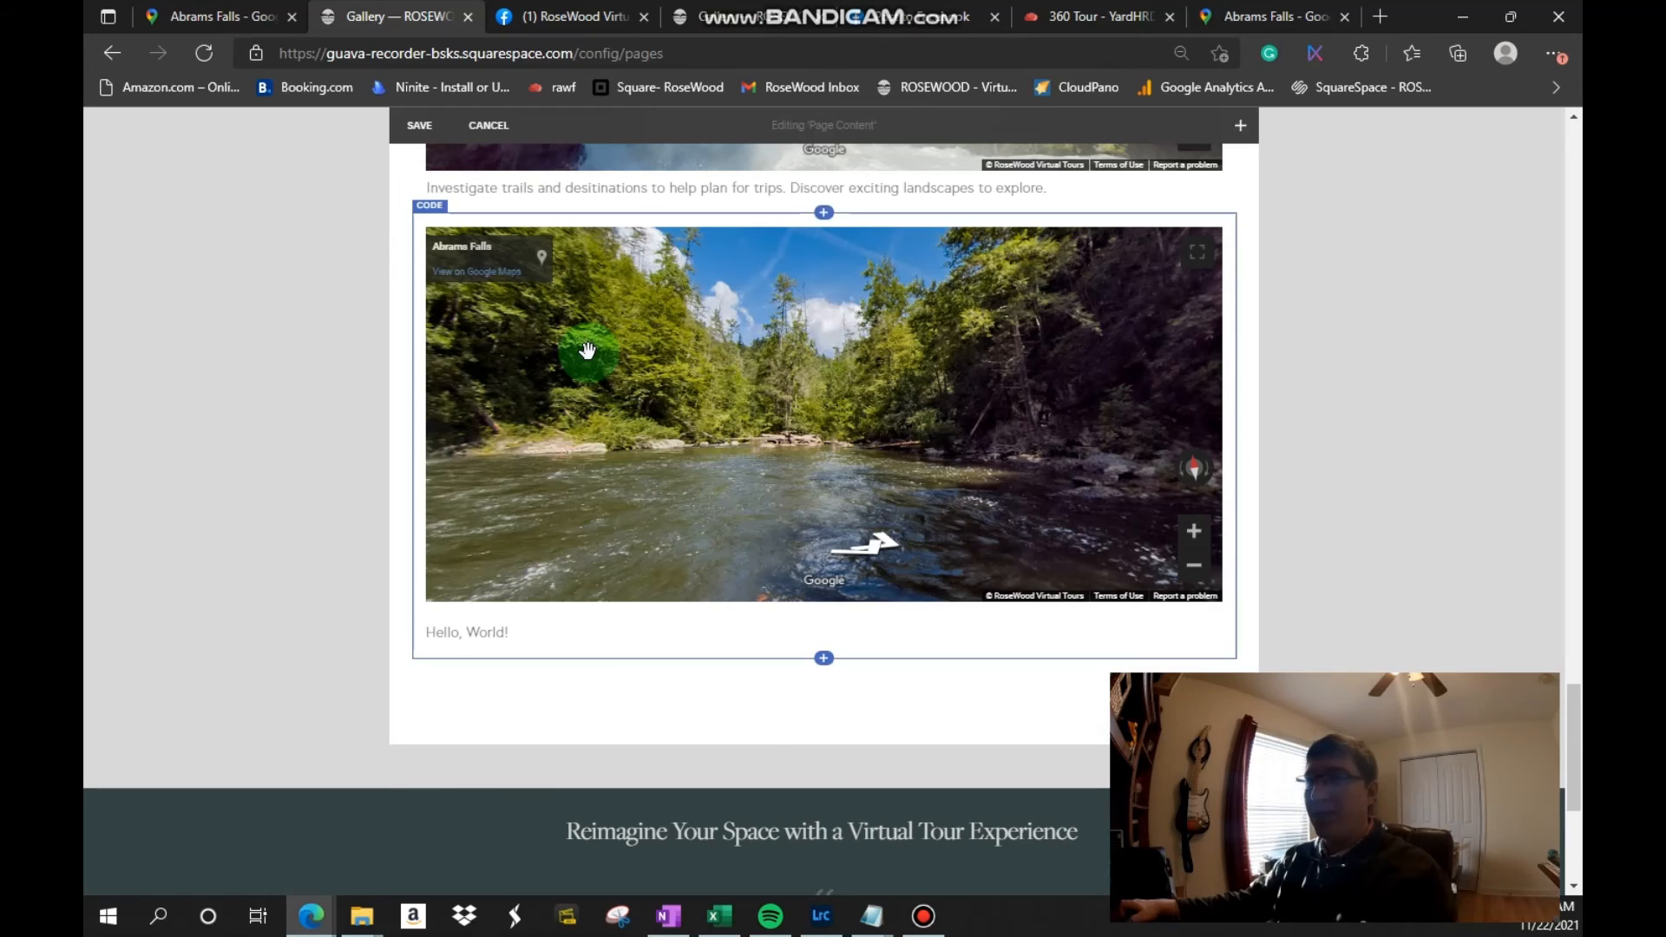
left_click(420, 127)
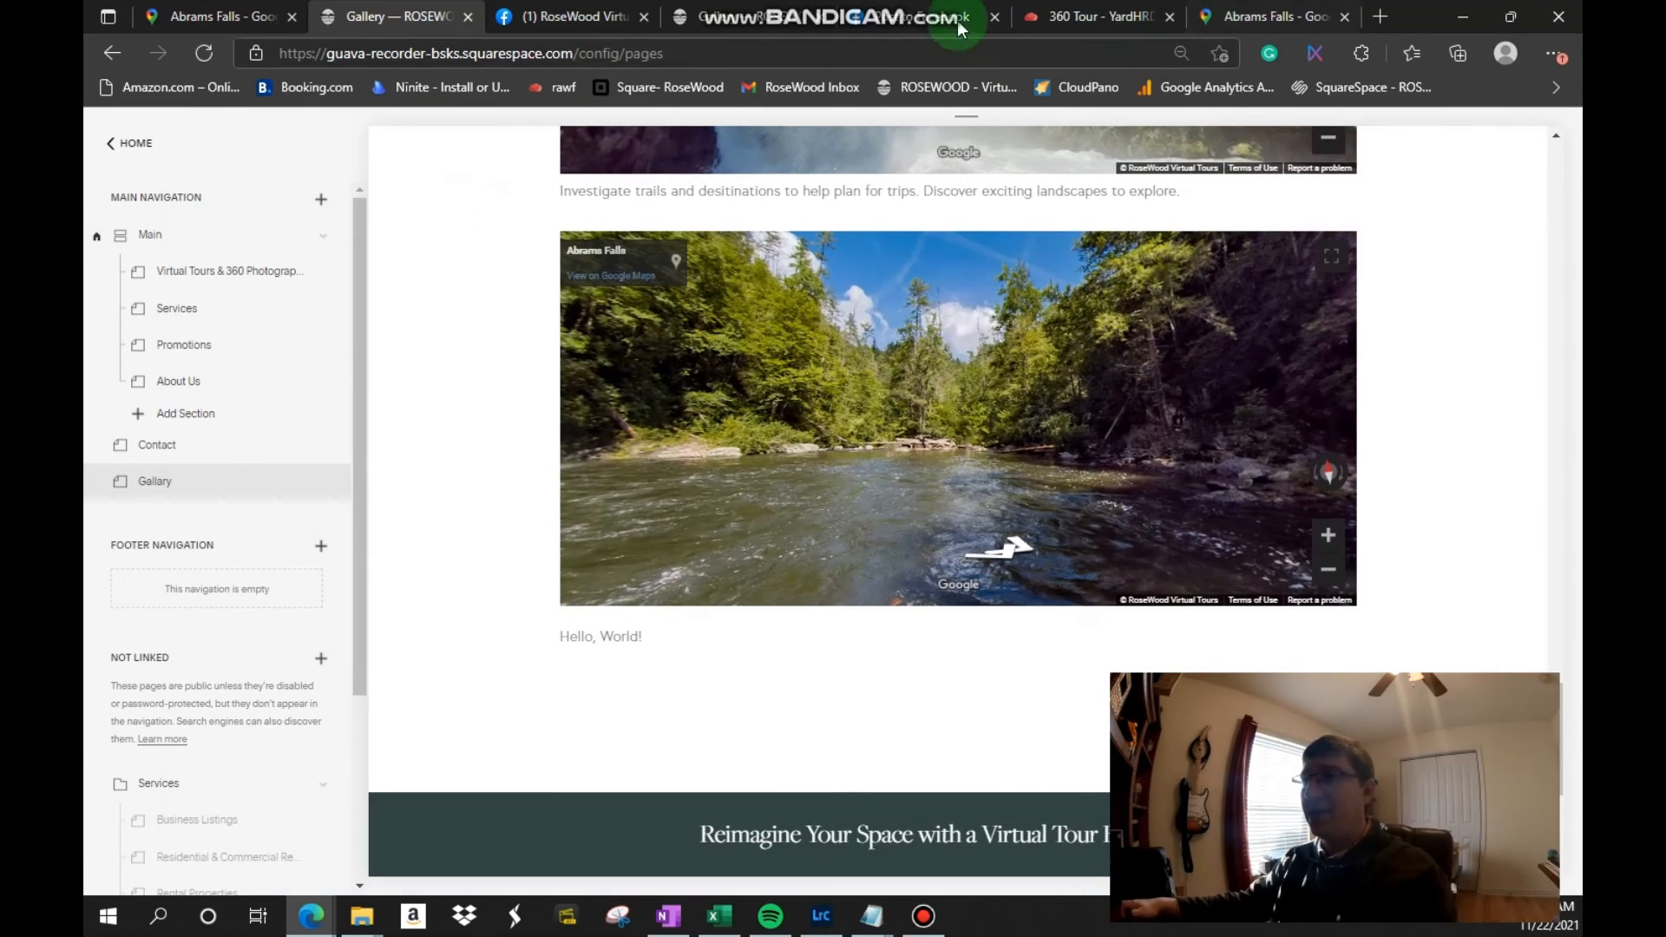
Step: Reload the live Gallary page and compare the starting directions of its two Abrams Falls embeds
left_click(720, 16)
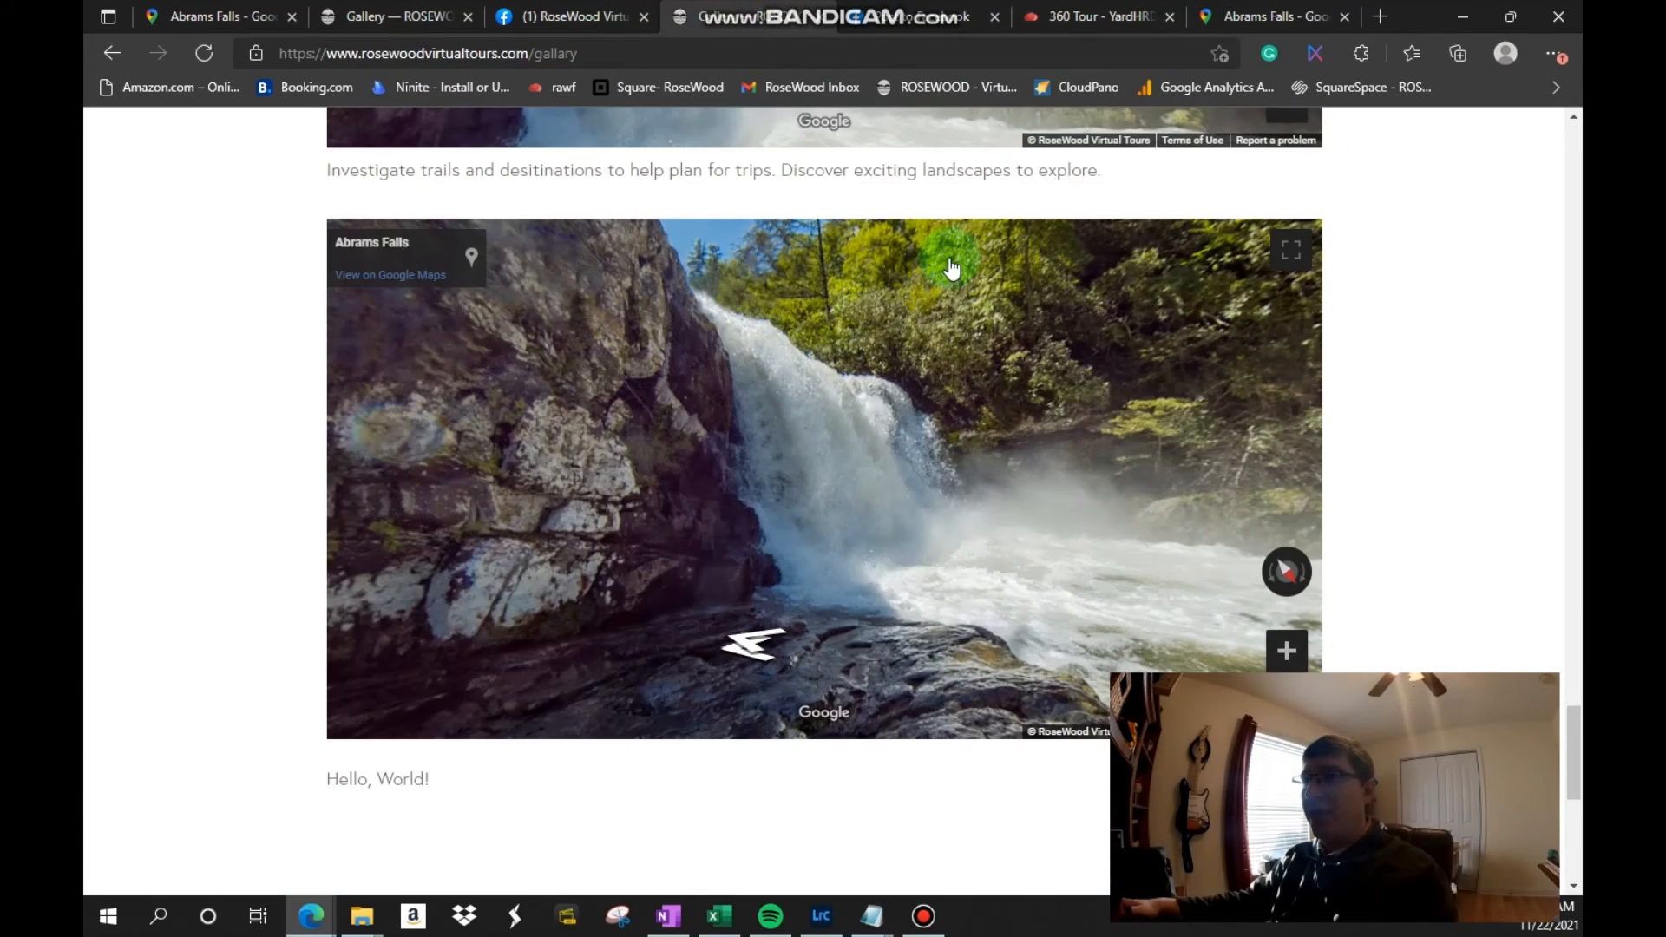
left_click(214, 62)
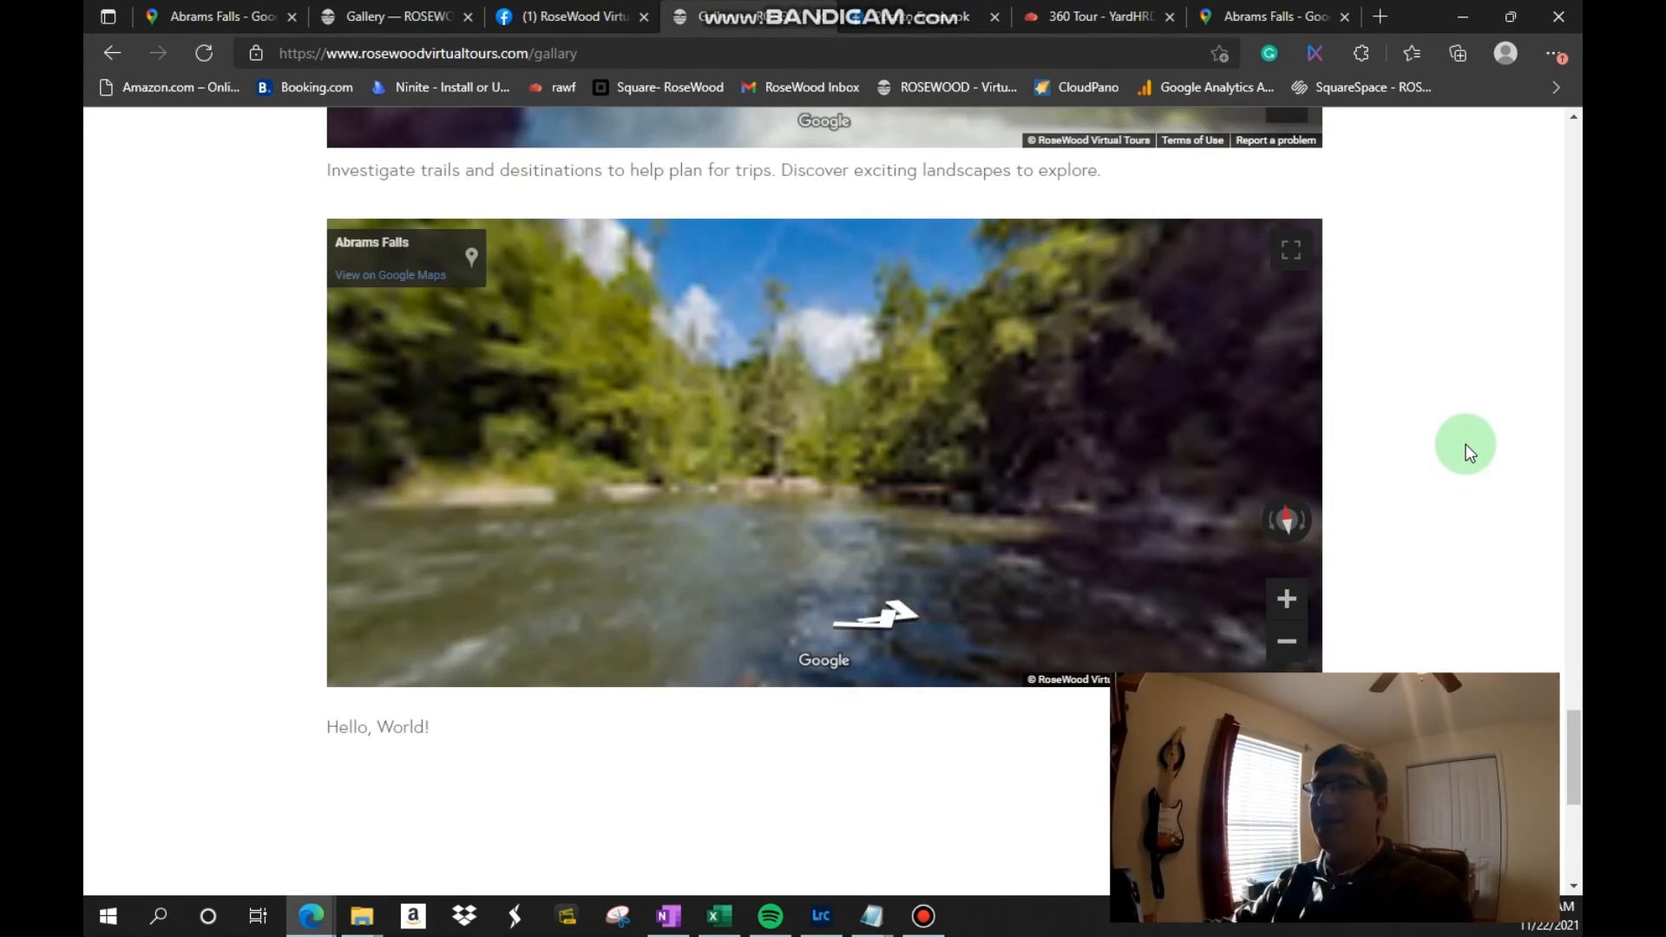
left_click(1008, 368)
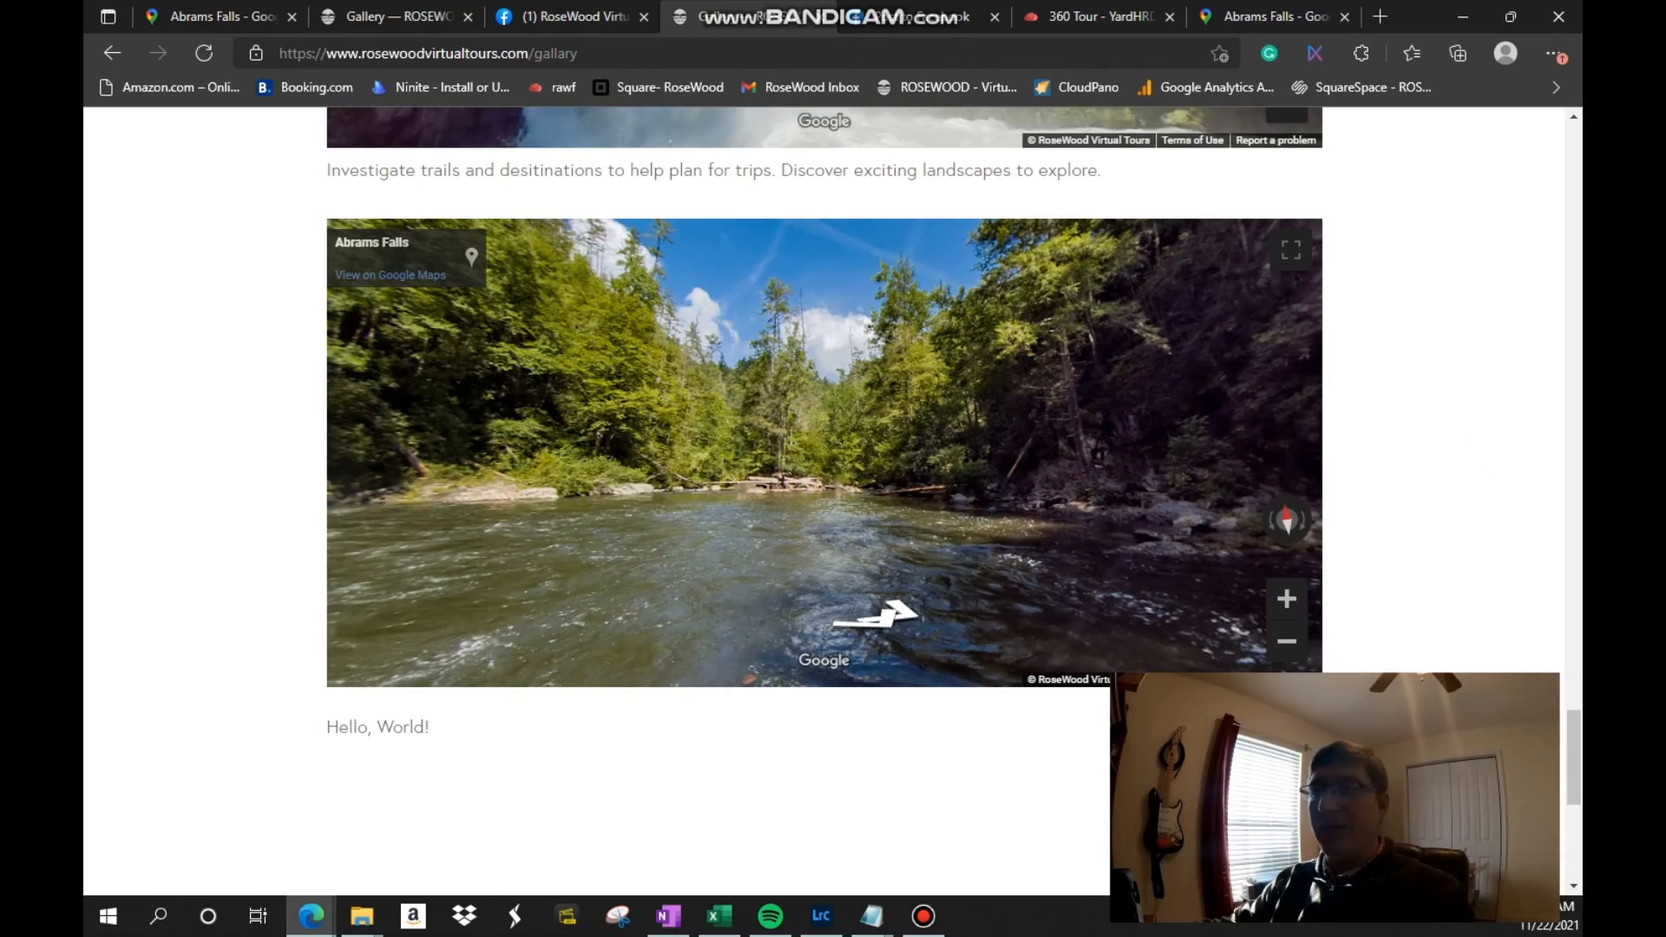
scroll(1373, 352, "up", 5)
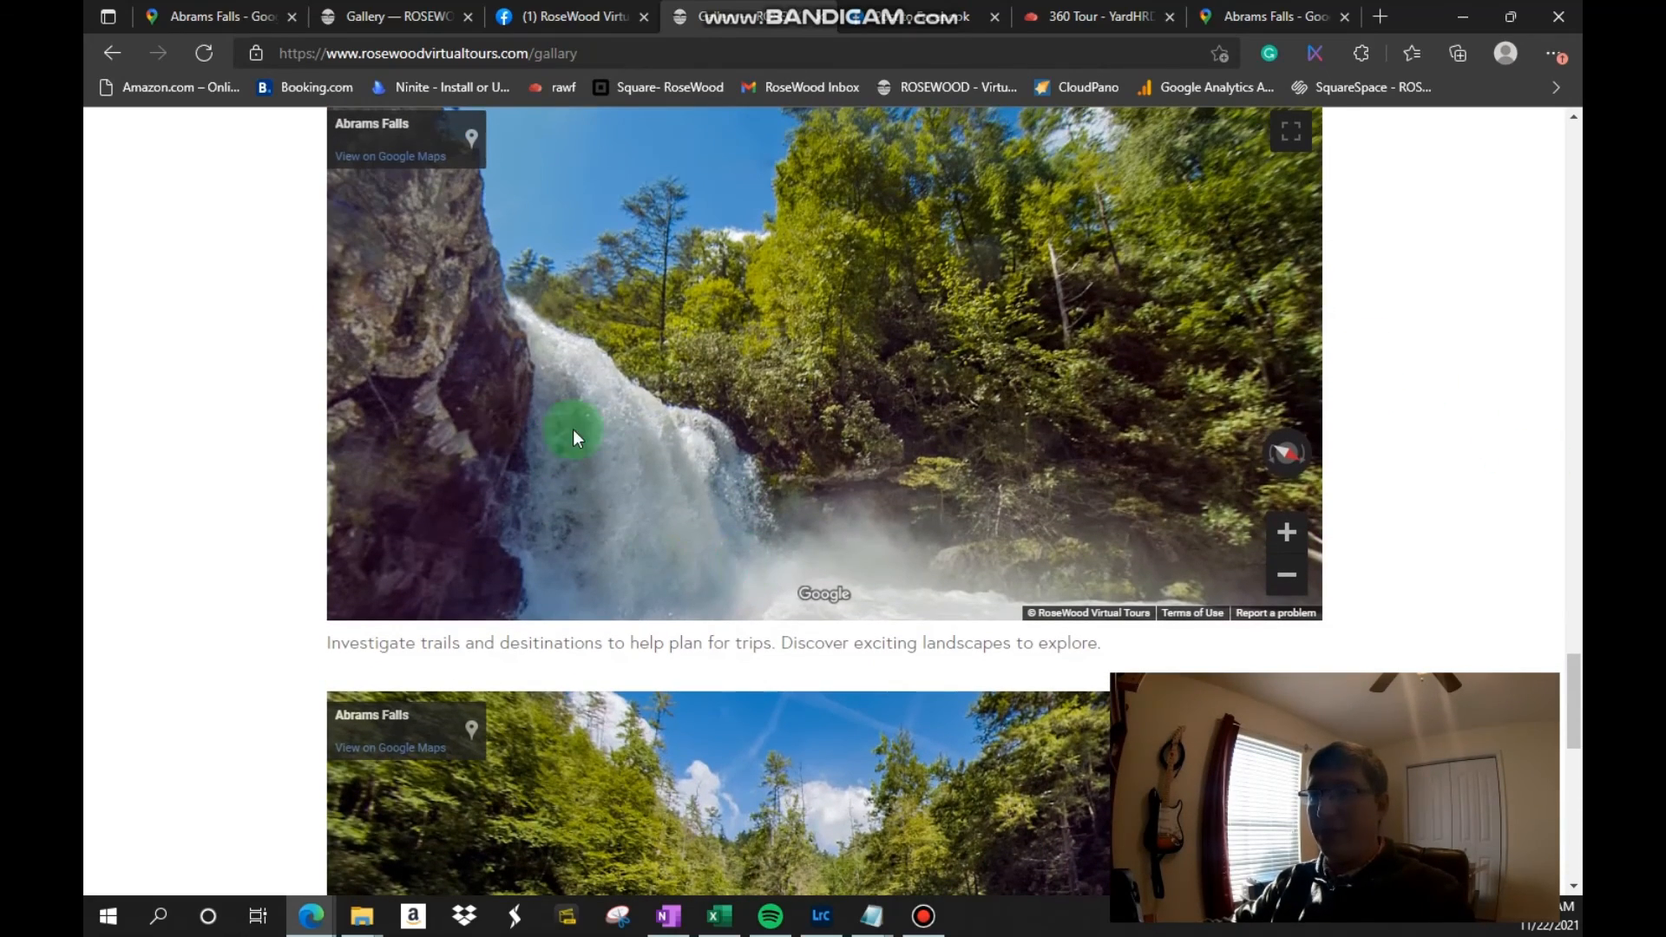
scroll(1421, 335, "down", 5)
left_click(1106, 460)
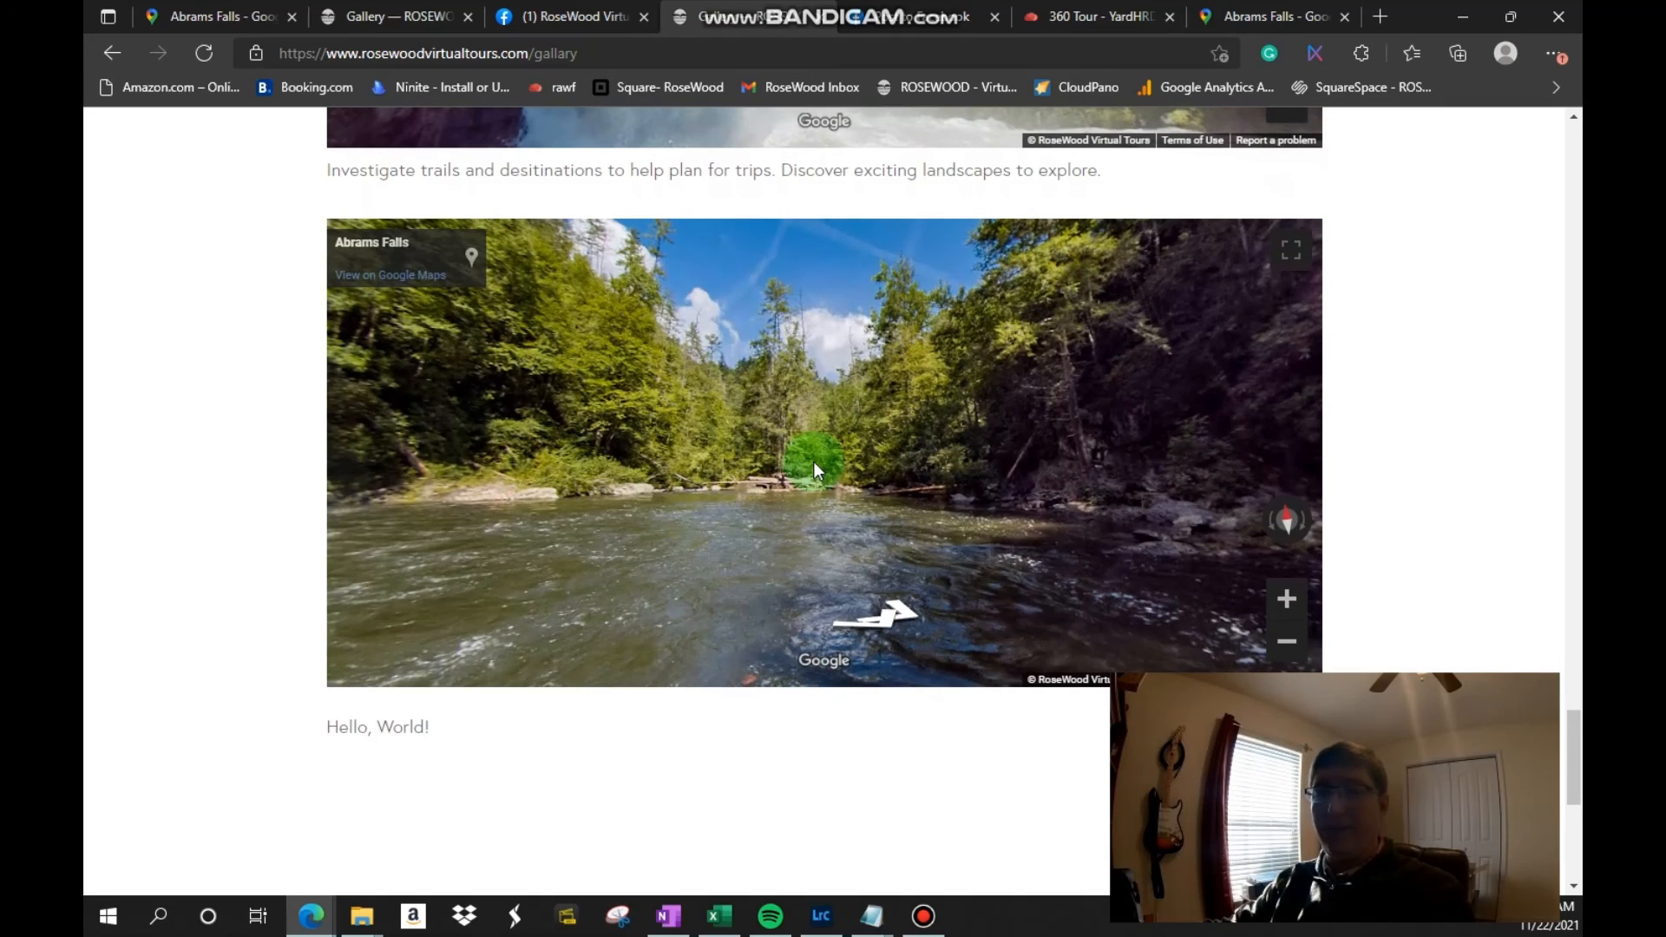